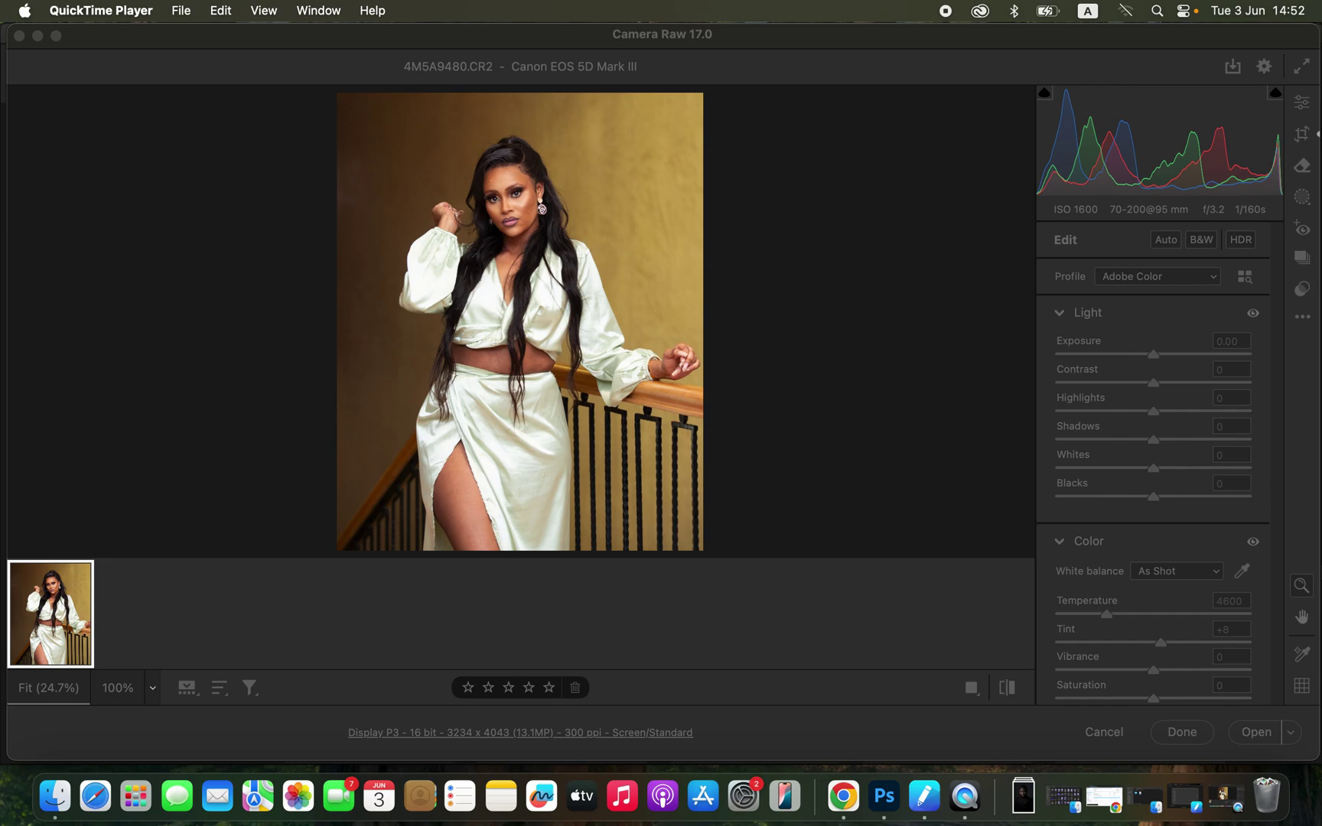
# - Set the Camera Raw Light values to Exposure +0.05, Contrast +6, Highlights -42, Shadows +28, Whites -34 and Blacks -16
pyautogui.click(762, 44)
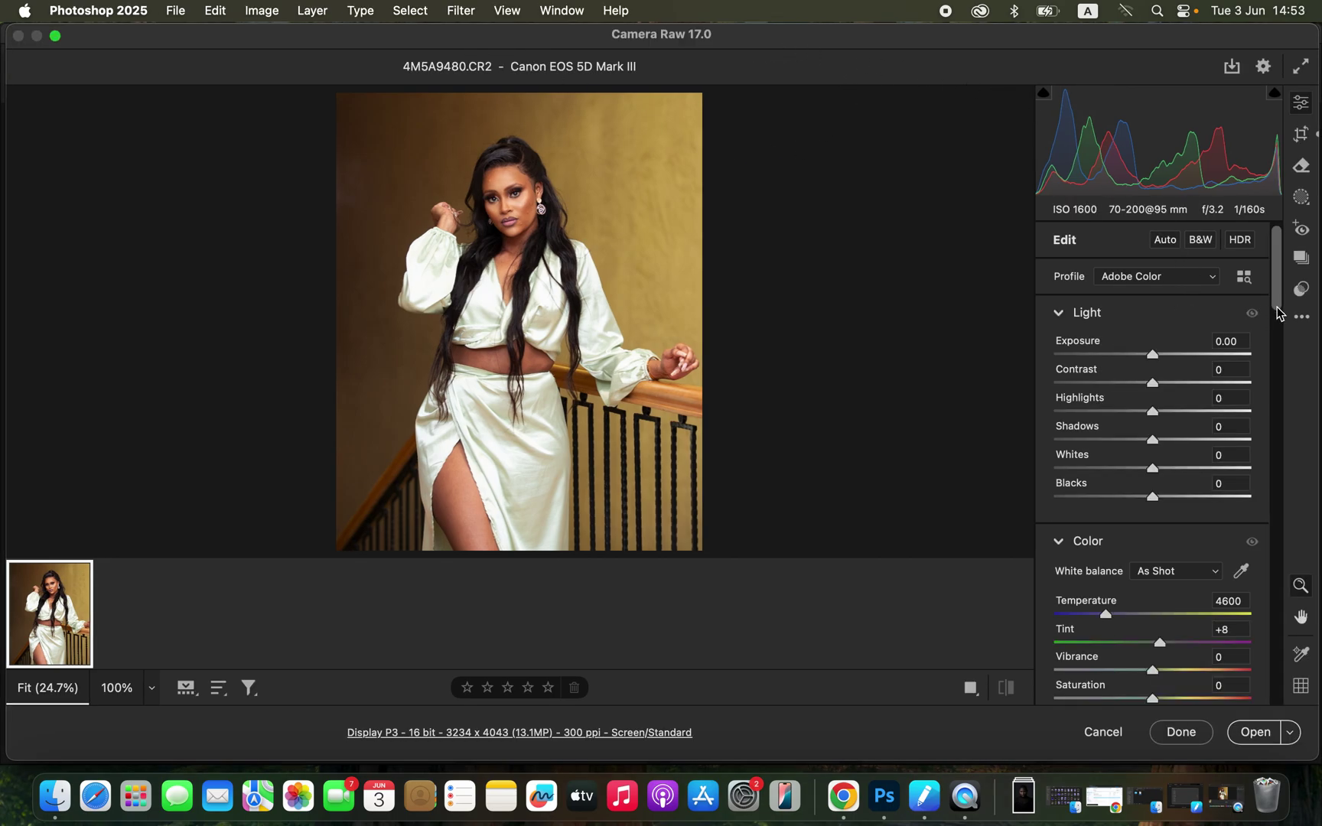
pyautogui.scroll(-2, 1274, 297)
pyautogui.moveTo(1128, 362); pyautogui.dragTo(1113, 359)
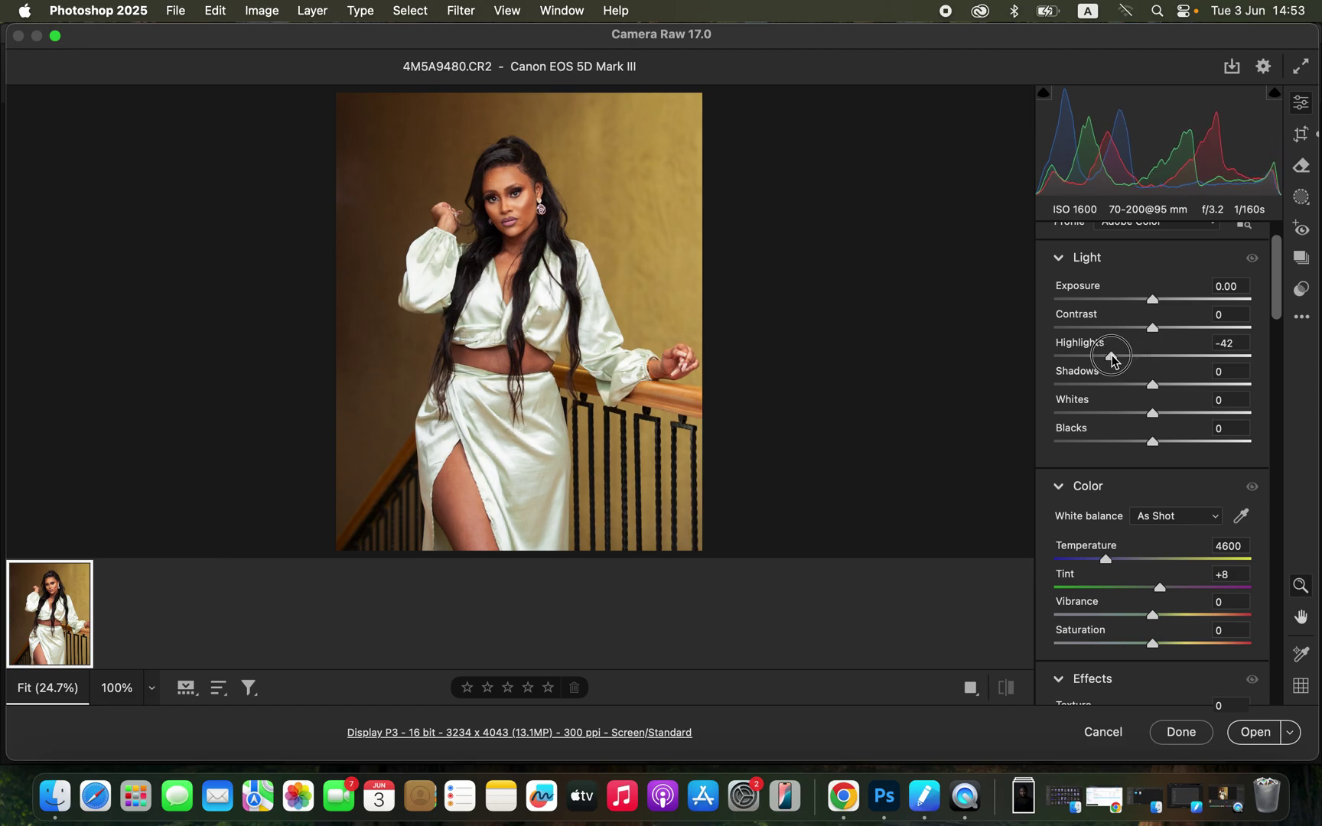
pyautogui.moveTo(1128, 421); pyautogui.dragTo(1183, 387)
pyautogui.moveTo(1152, 443); pyautogui.dragTo(1139, 442)
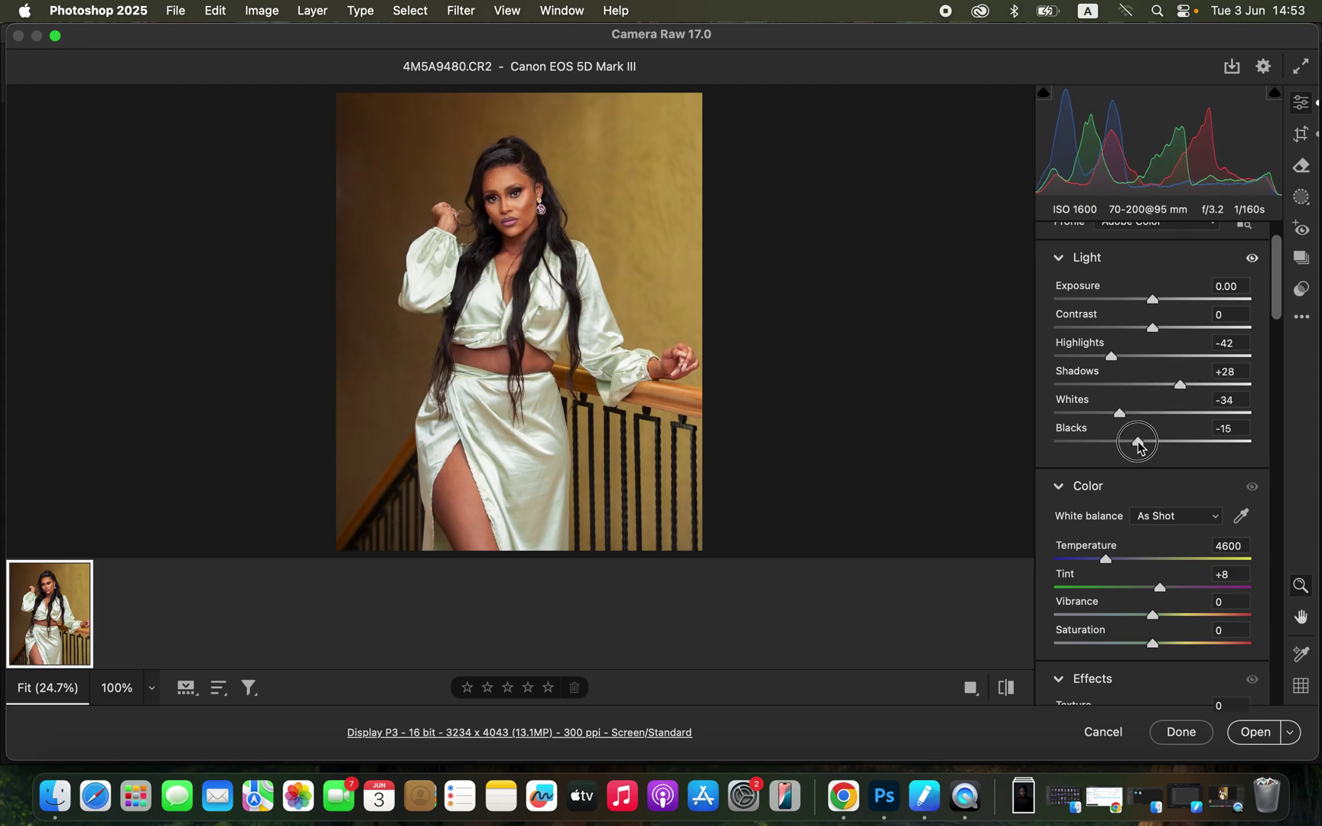
pyautogui.moveTo(1160, 333)
pyautogui.mouseDown()
pyautogui.moveTo(1158, 300)
pyautogui.moveTo(1166, 307)
pyautogui.mouseUp()
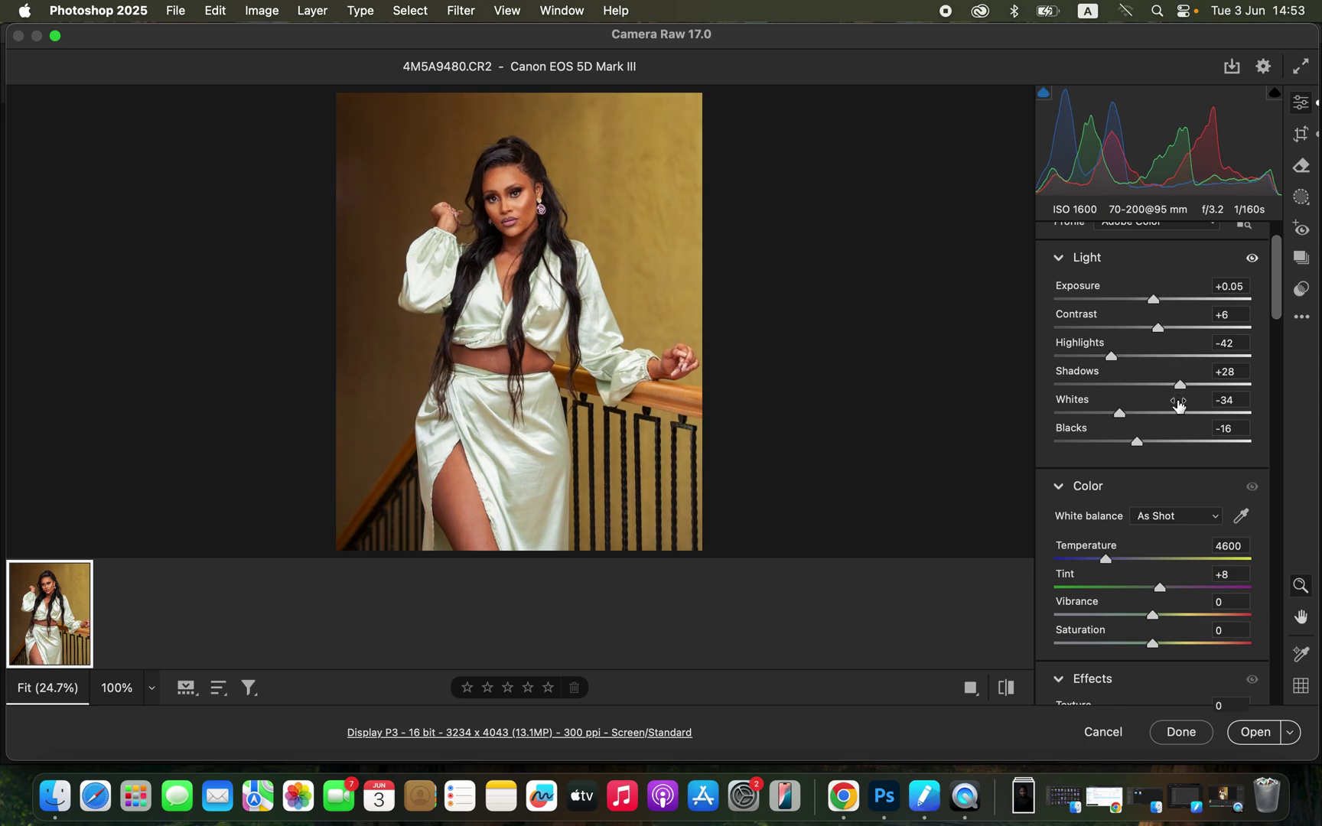
# - Shift the Color Grading Shadows wheel very slightly towards cyan and open the photo in Photoshop
pyautogui.moveTo(1276, 312); pyautogui.dragTo(1290, 558)
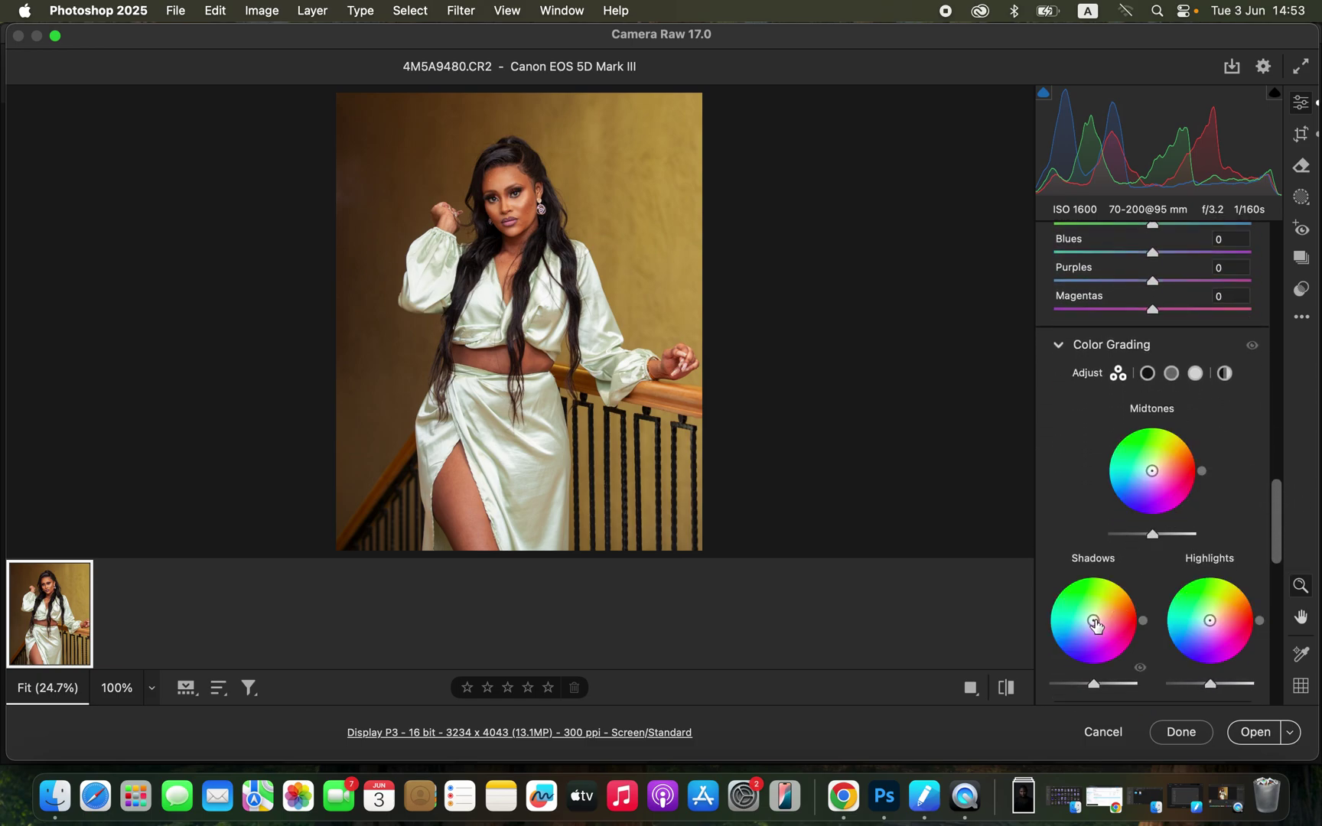
pyautogui.moveTo(1093, 623); pyautogui.dragTo(1090, 622)
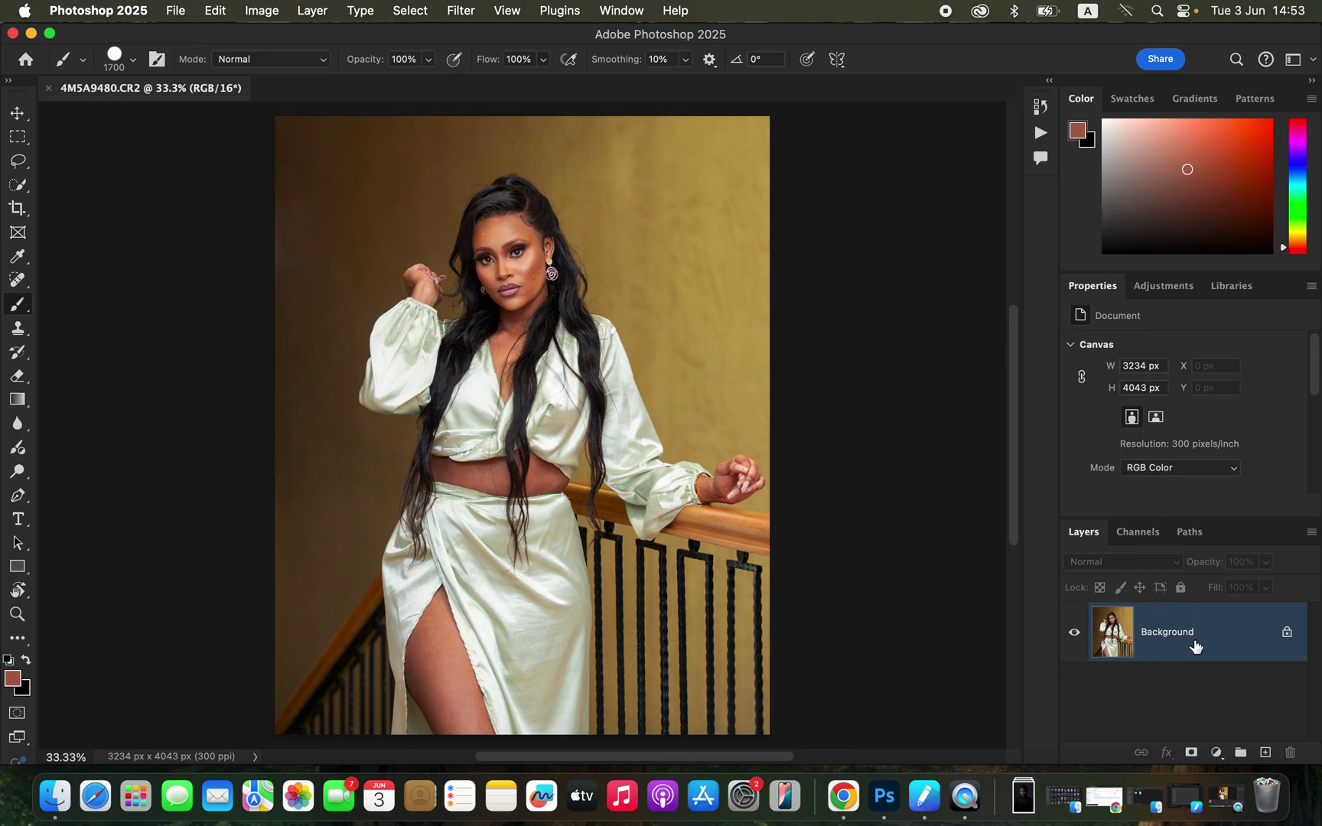
# - Duplicate the Background layer twice, naming the lower copy COLOR and the upper copy TEXTURE
pyautogui.press('super+j')
pyautogui.press('super+j')
pyautogui.doubleClick(1164, 693)
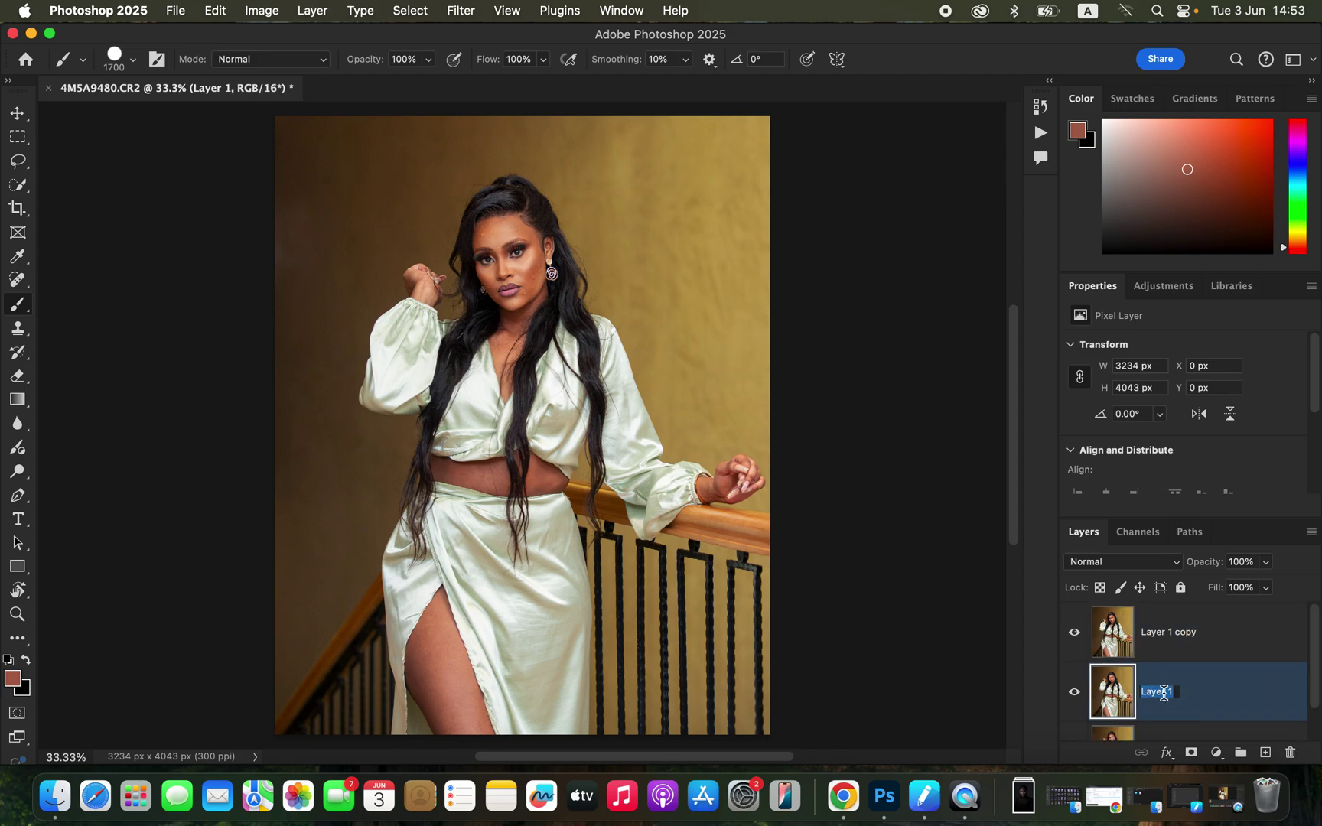
pyautogui.write('COLOR')
pyautogui.press('Return')
pyautogui.doubleClick(1176, 637)
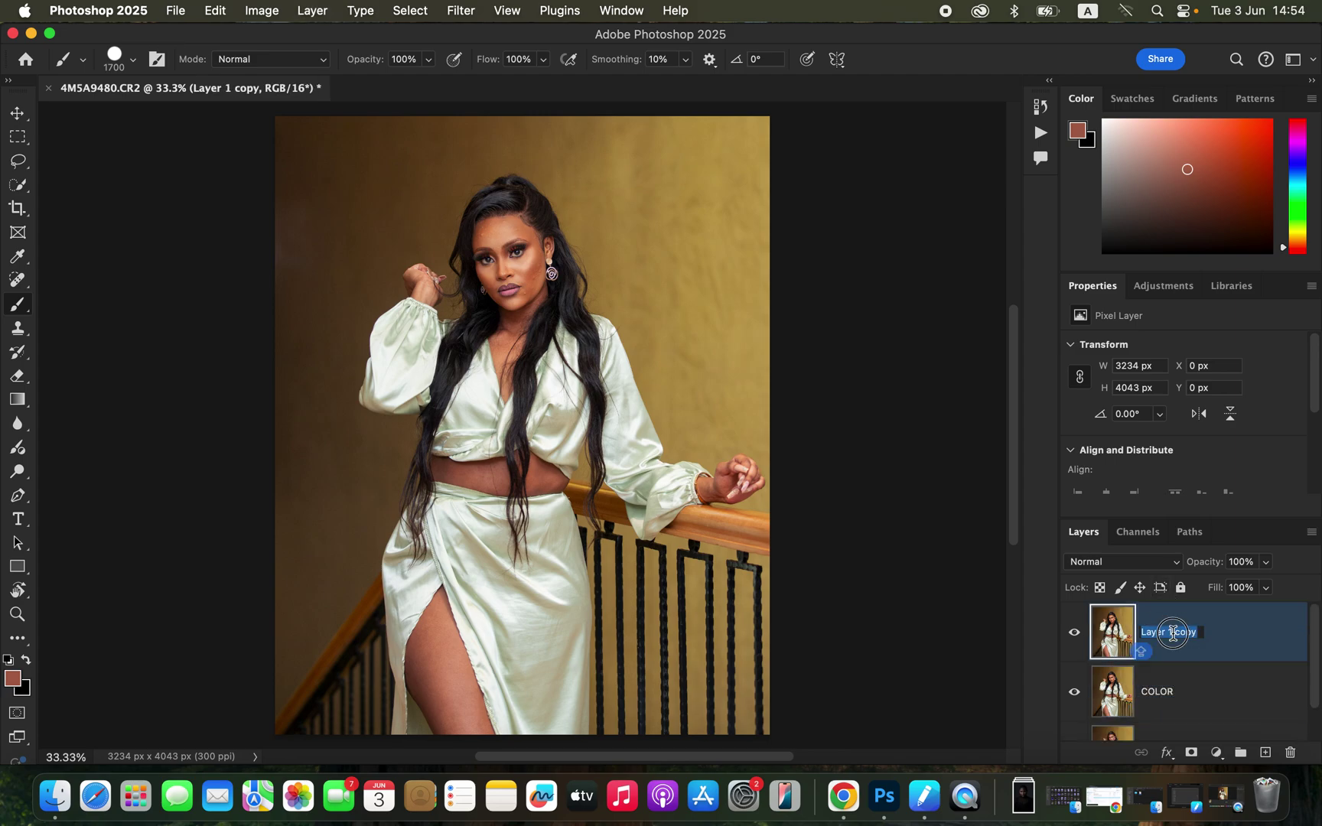
pyautogui.write('TEXT')
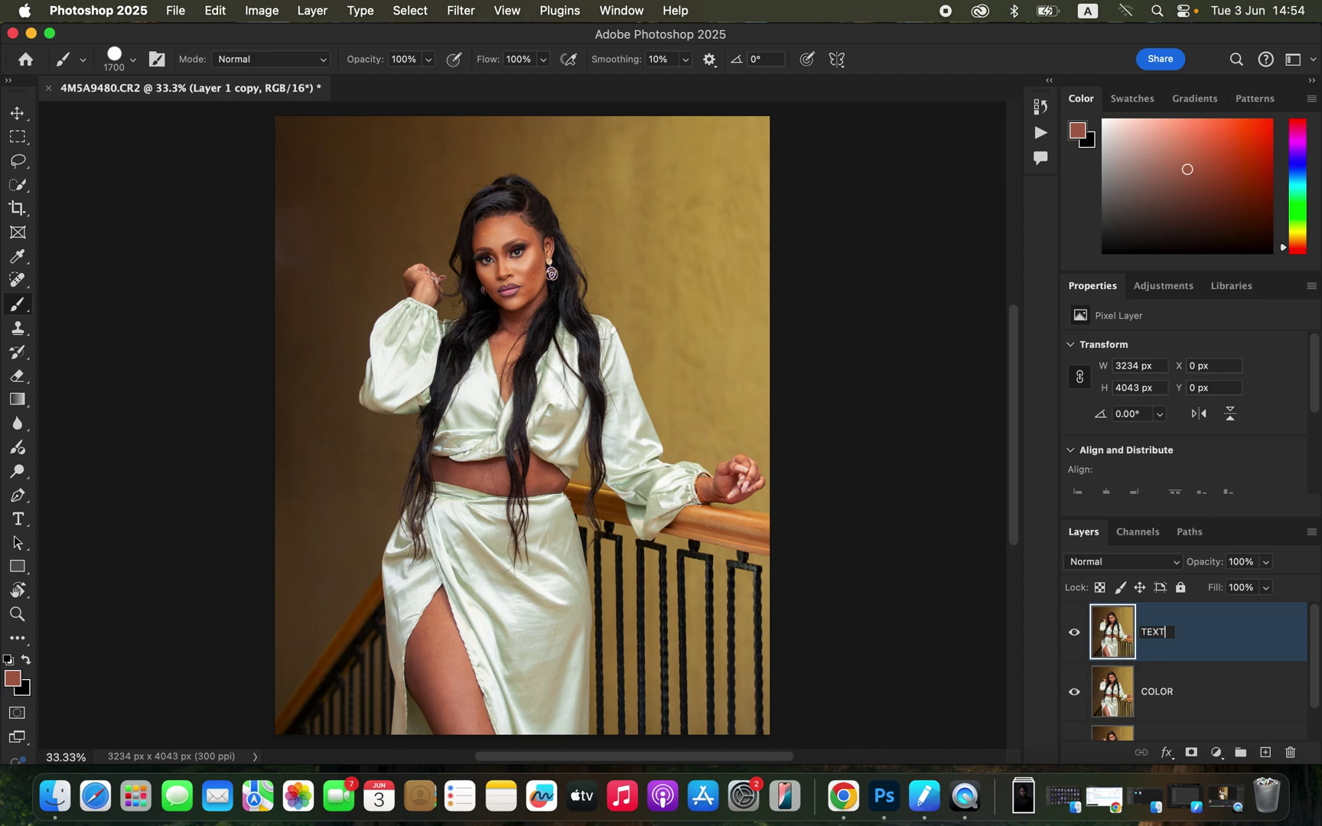
pyautogui.write('URE')
pyautogui.press('Return')
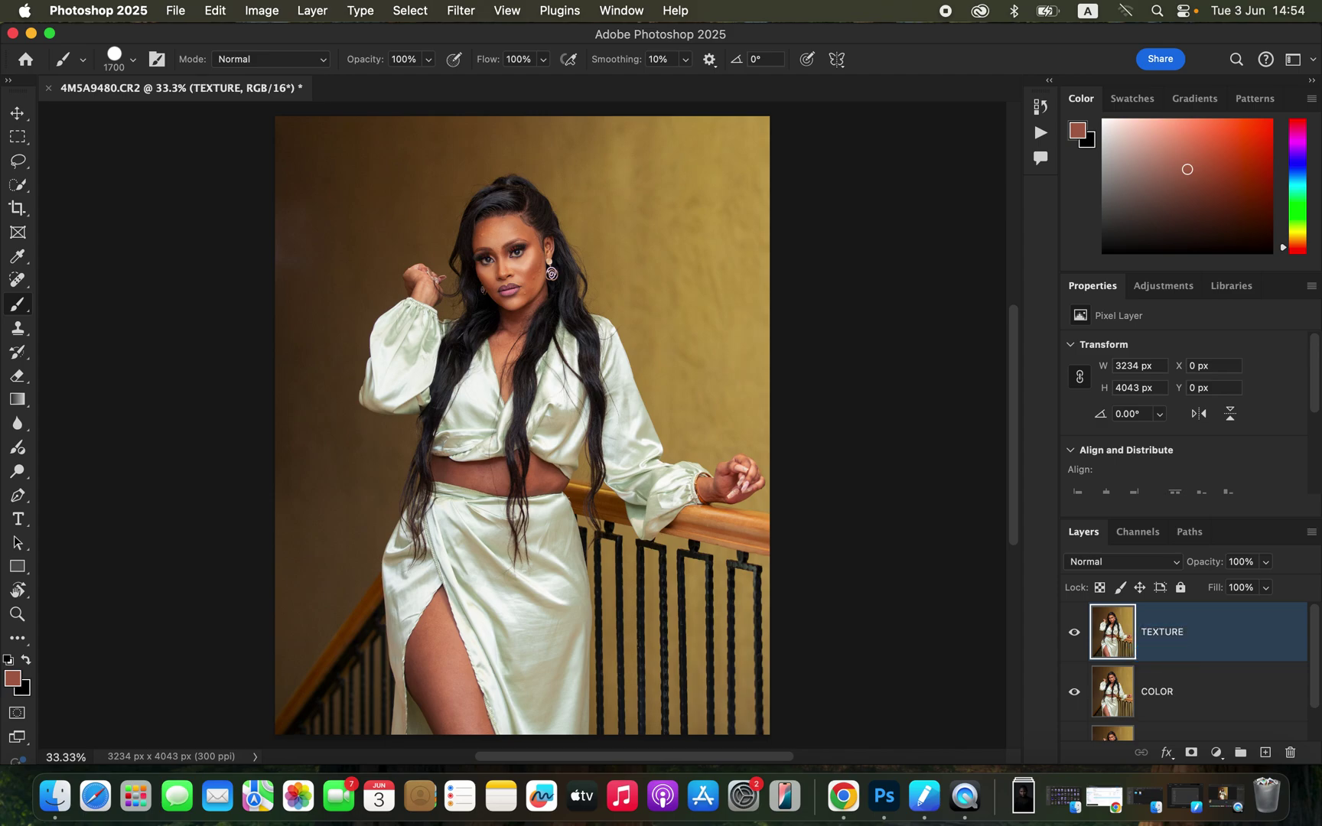
# - Hide the TEXTURE layer and apply a Gaussian Blur with a 3.0 pixel radius to the COLOR layer
pyautogui.click(1200, 704)
pyautogui.click(1074, 632)
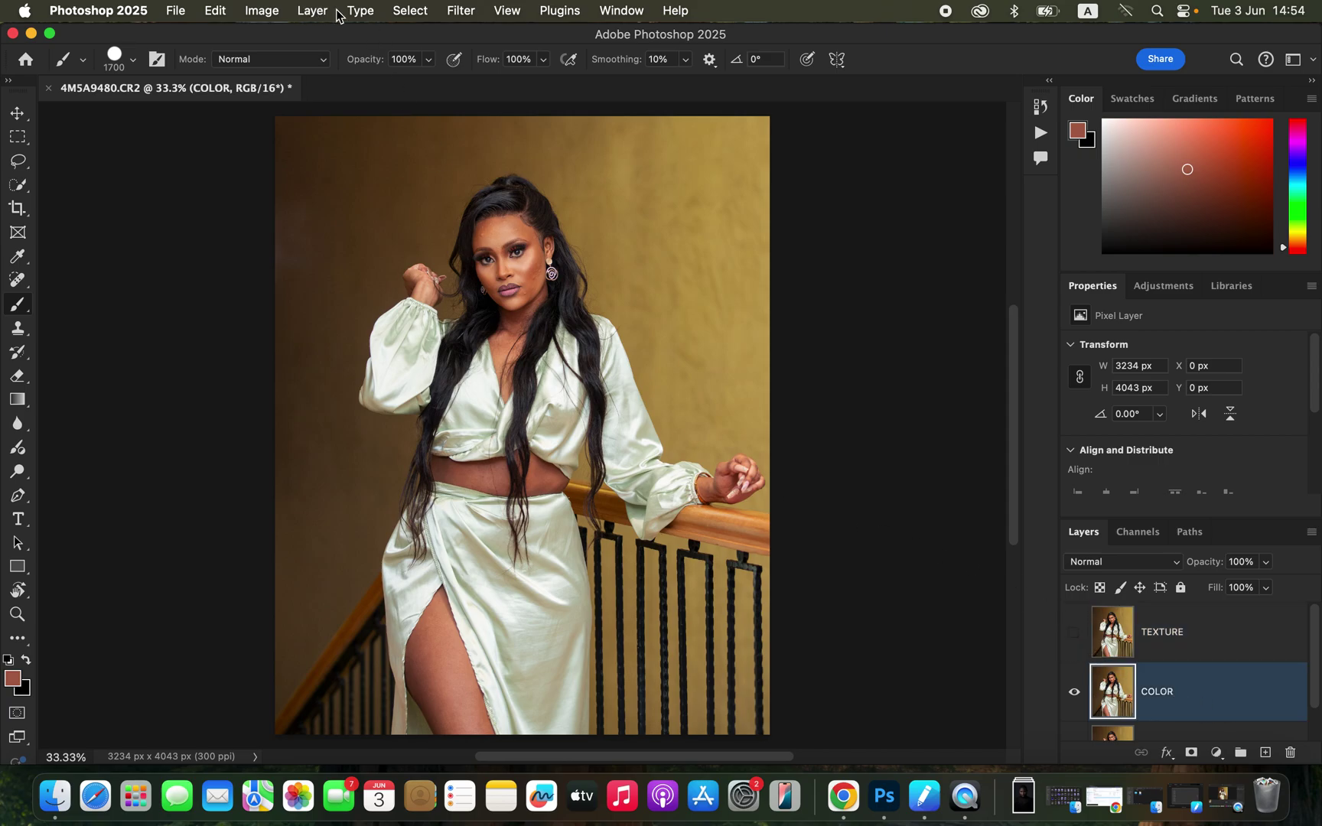
pyautogui.click(463, 10)
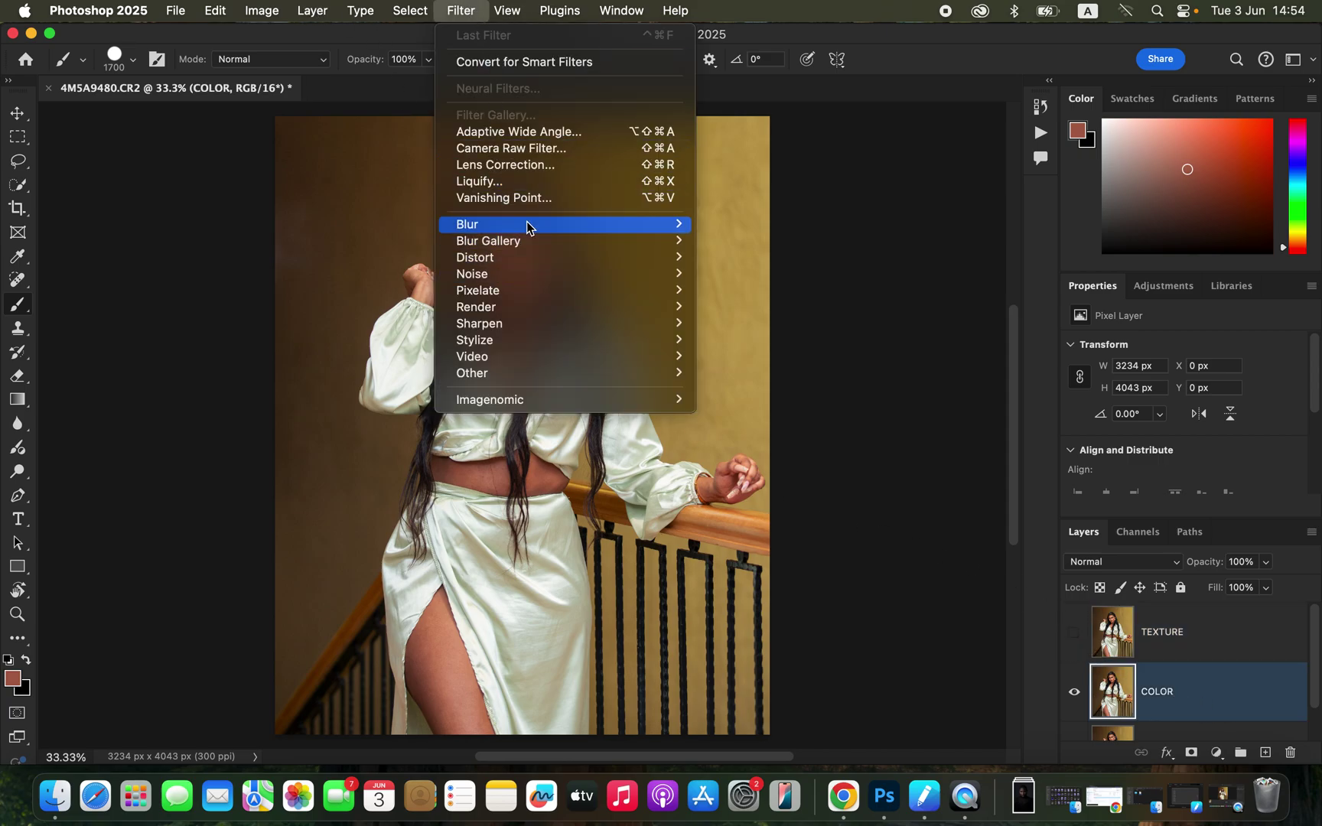
pyautogui.moveTo(612, 226)
pyautogui.click(746, 290)
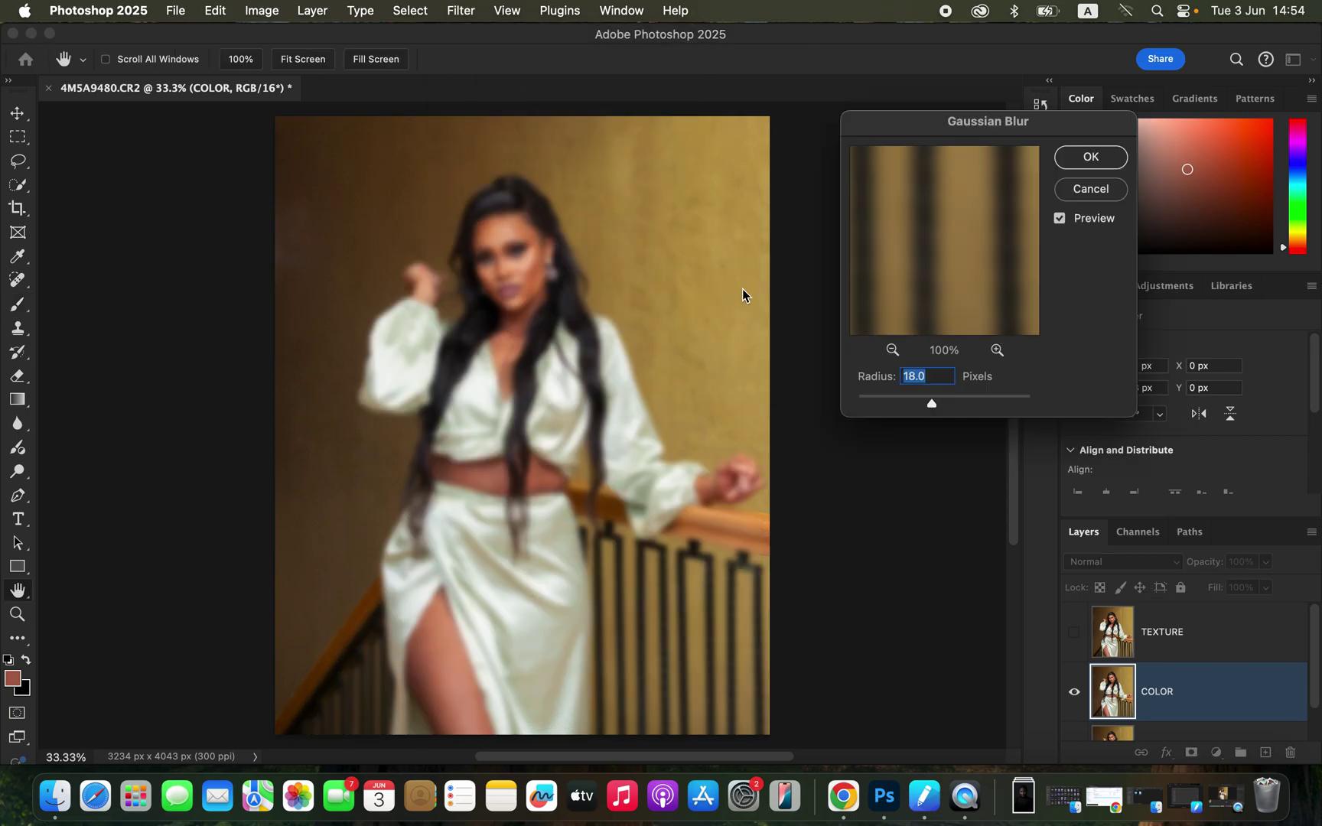
pyautogui.moveTo(887, 407); pyautogui.dragTo(857, 404)
pyautogui.click(537, 274)
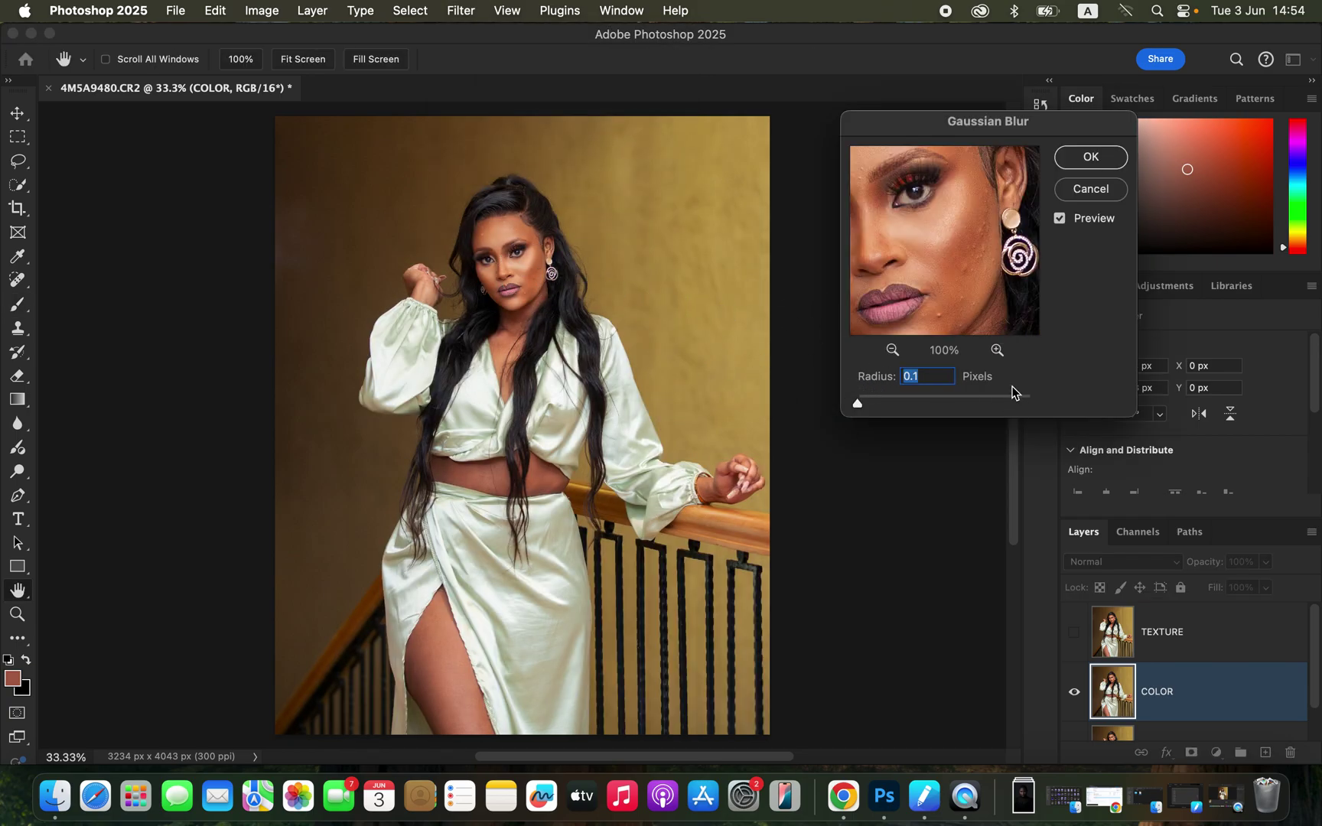
pyautogui.click(997, 352)
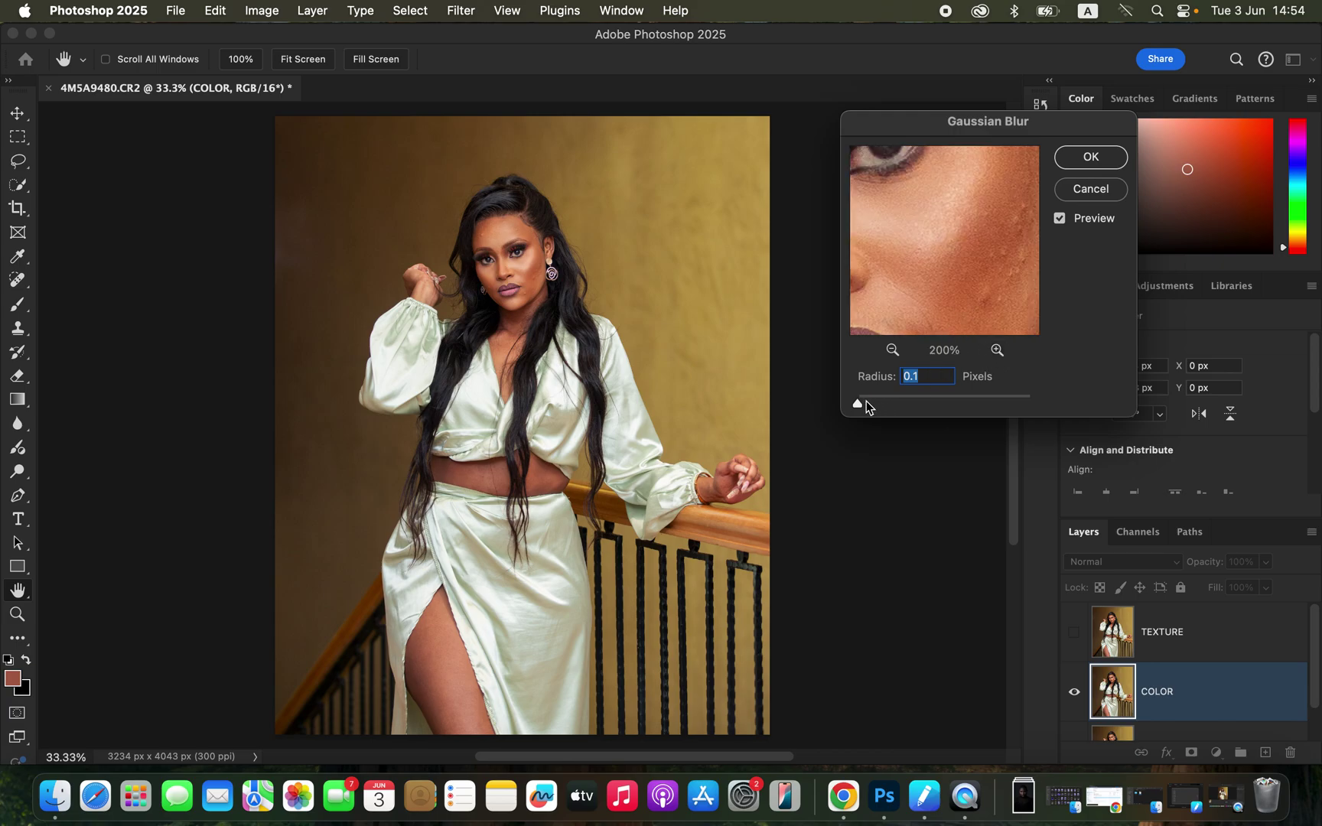
pyautogui.moveTo(862, 405); pyautogui.dragTo(883, 403)
pyautogui.click(1095, 158)
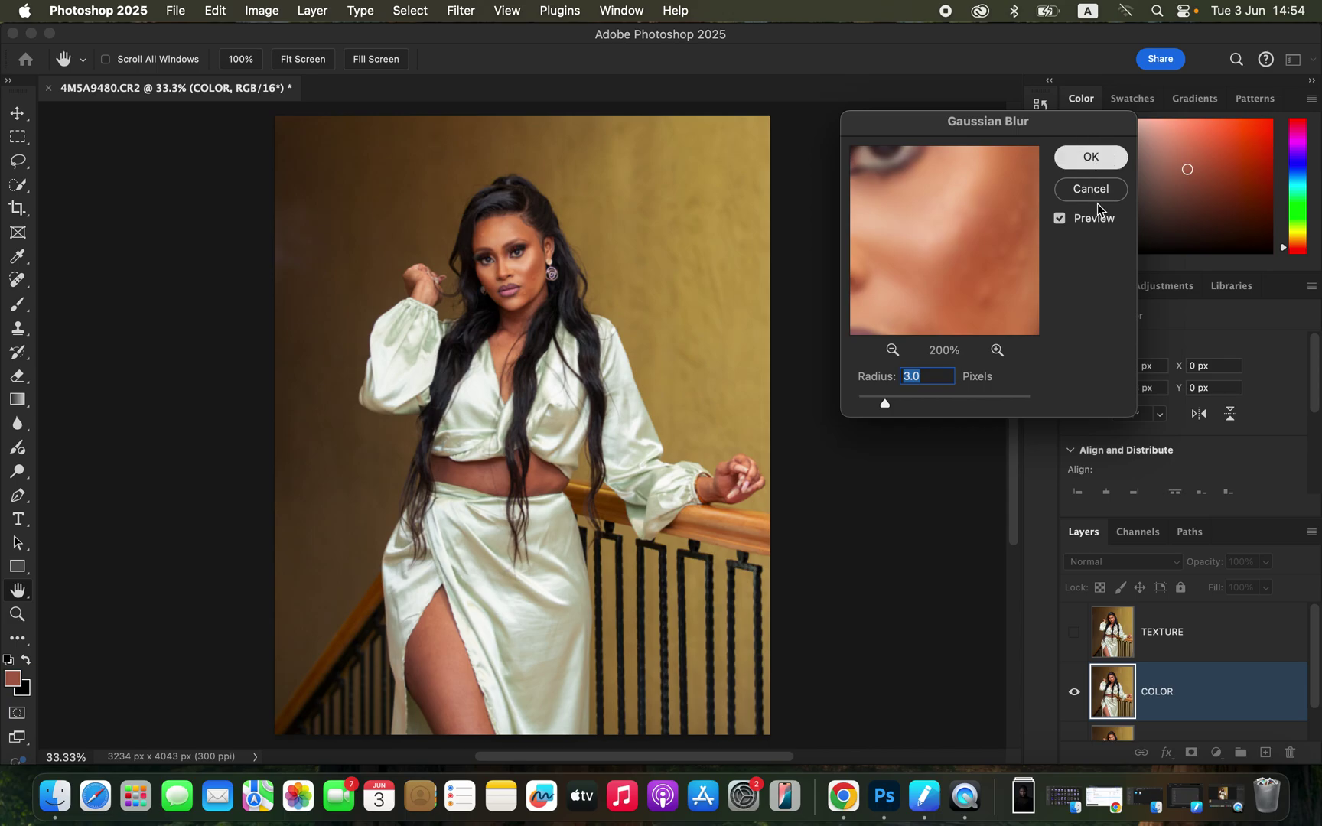
# - Show the TEXTURE layer and run Apply Image on it with layer COLOR, Invert on, Add blending, Scale 2 and Offset 0
pyautogui.click(1206, 650)
pyautogui.click(1075, 632)
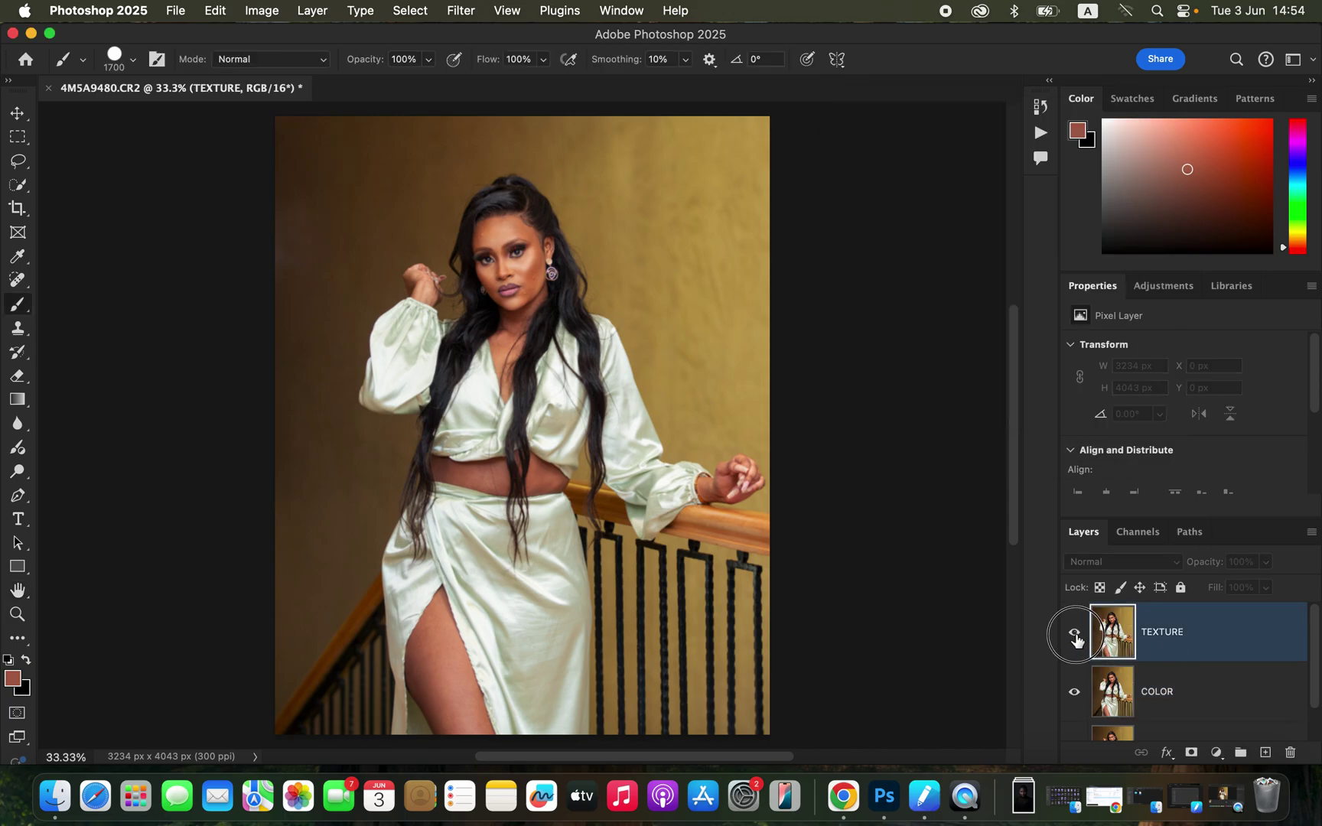
pyautogui.click(261, 10)
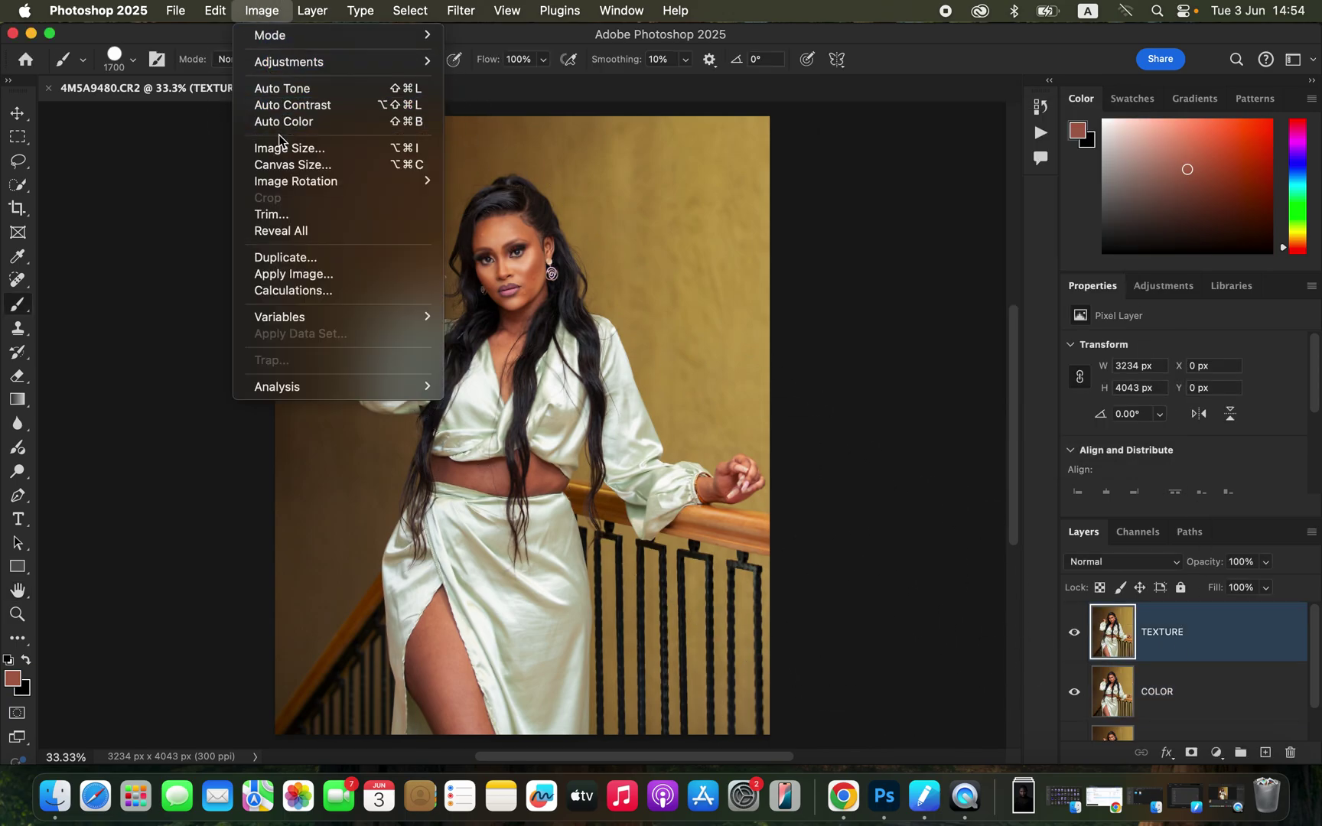
pyautogui.click(314, 273)
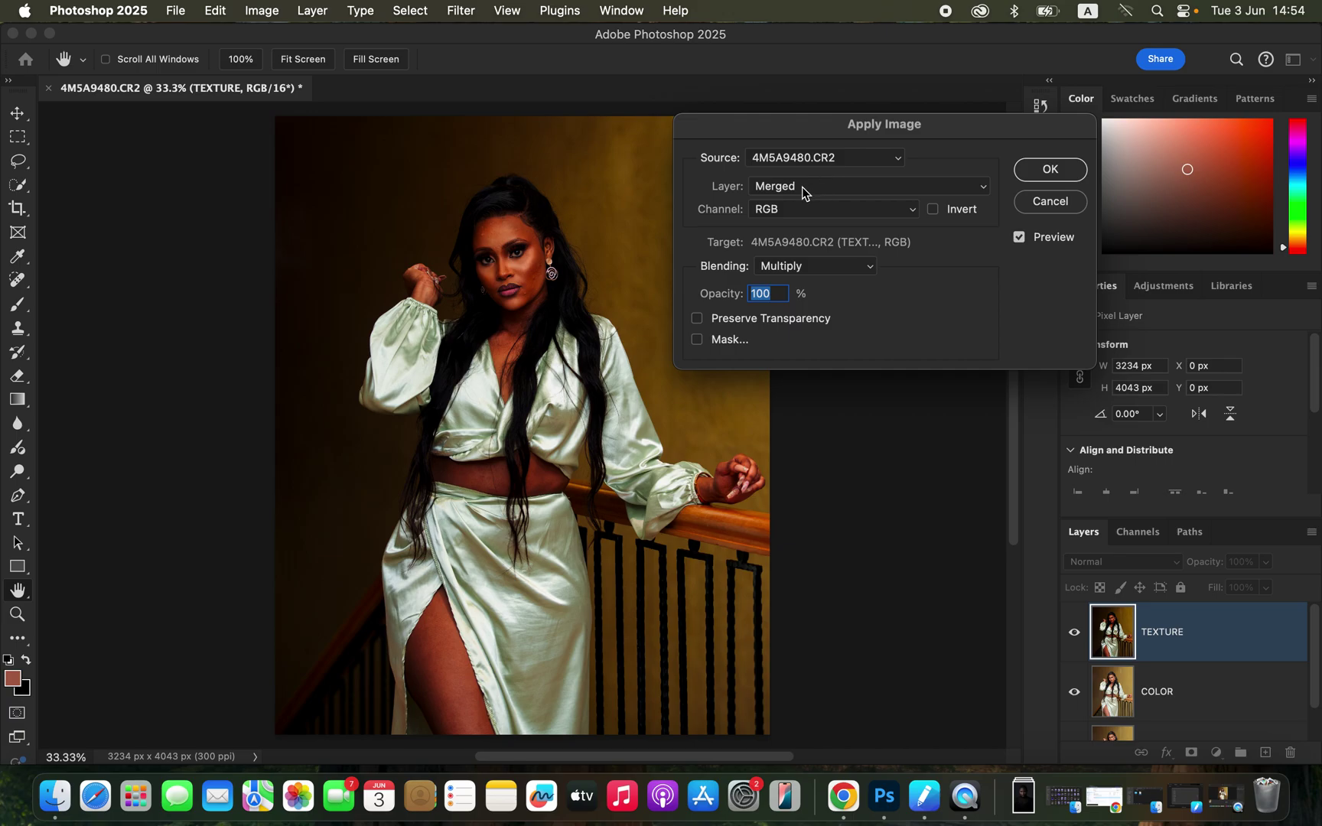
pyautogui.click(802, 193)
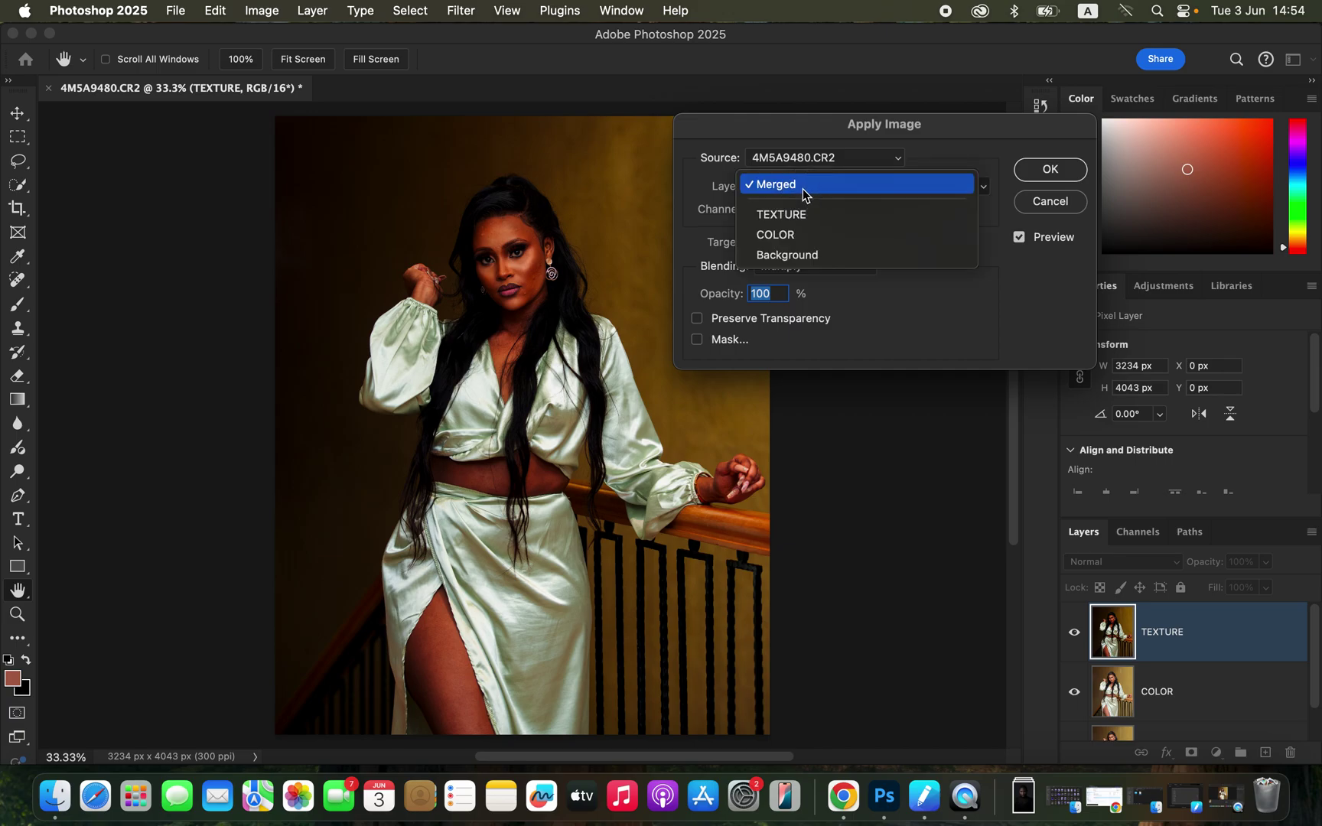
pyautogui.click(806, 233)
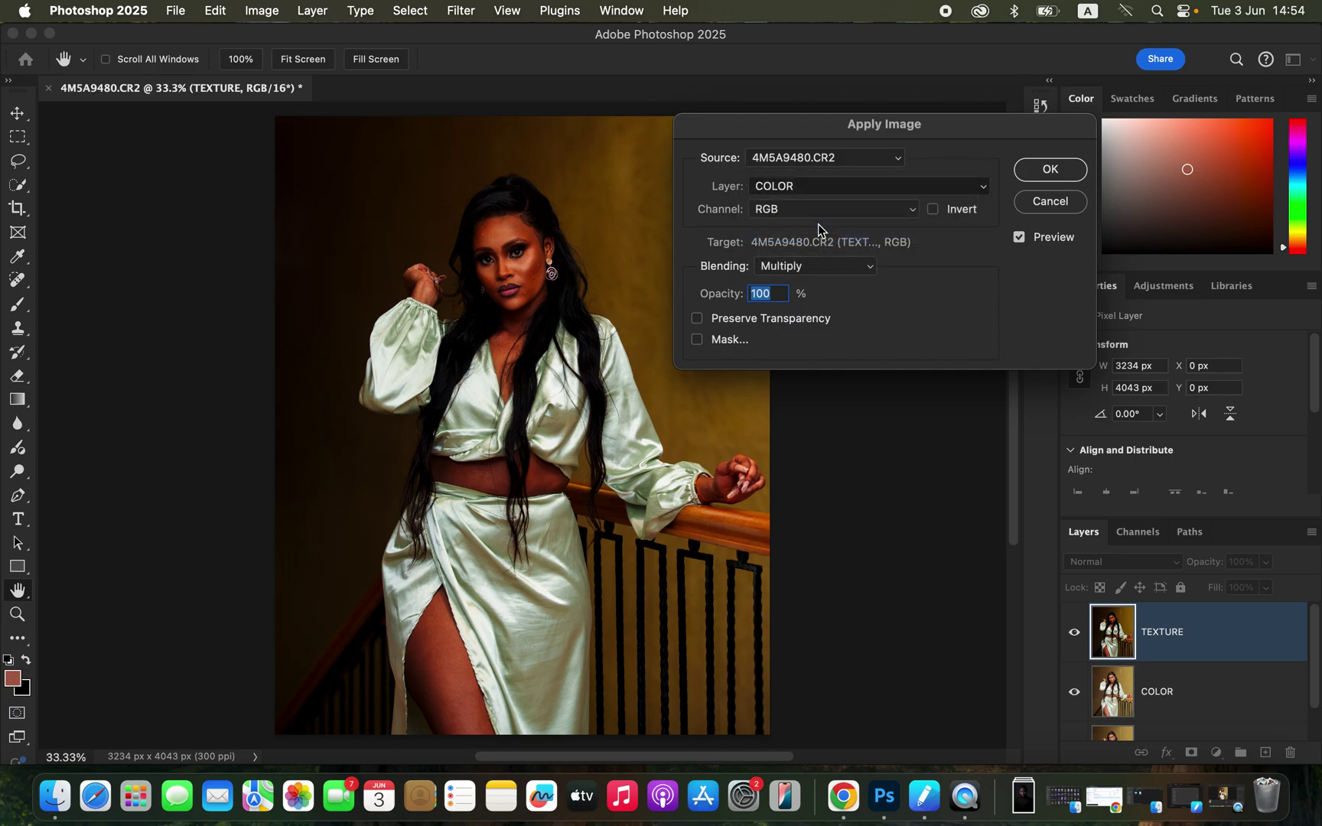
pyautogui.click(796, 266)
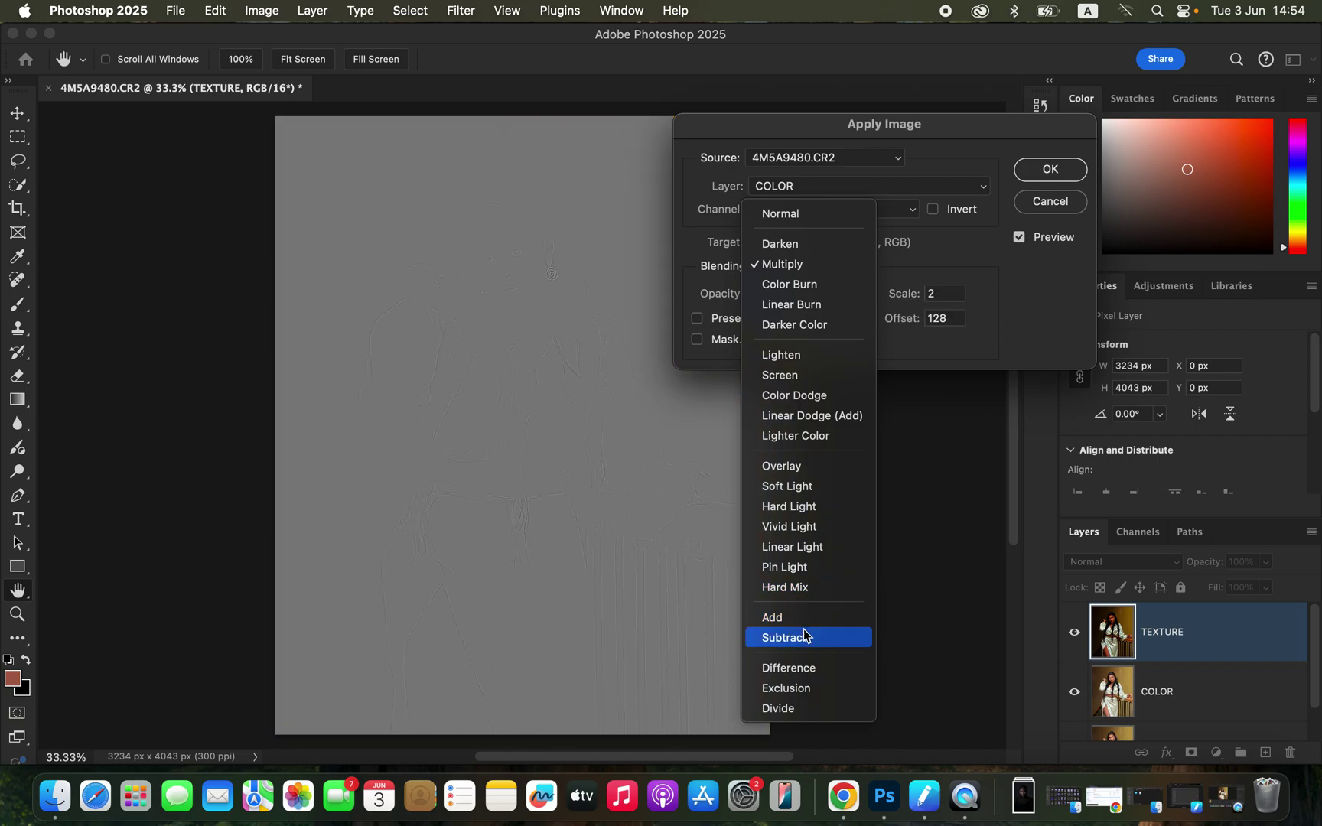
pyautogui.click(805, 617)
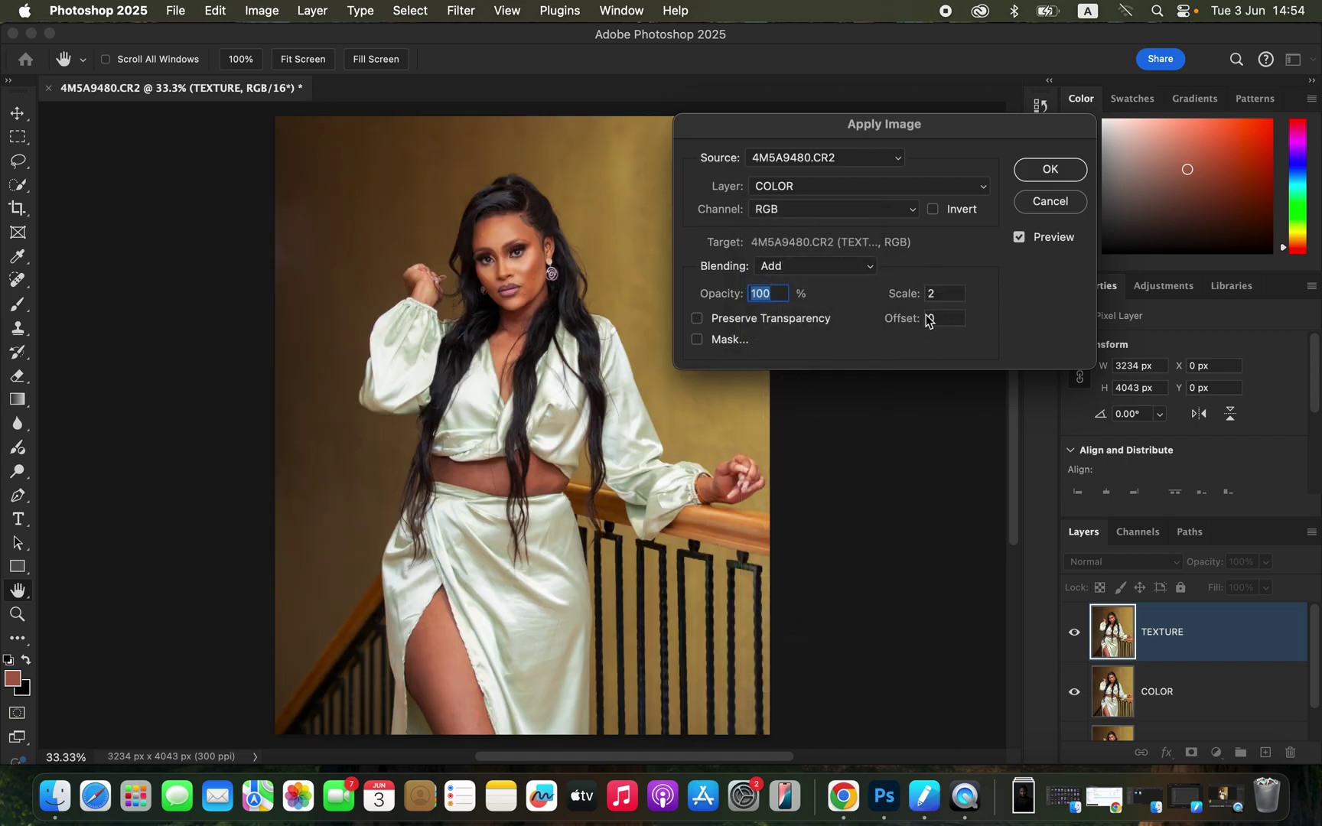
pyautogui.click(933, 210)
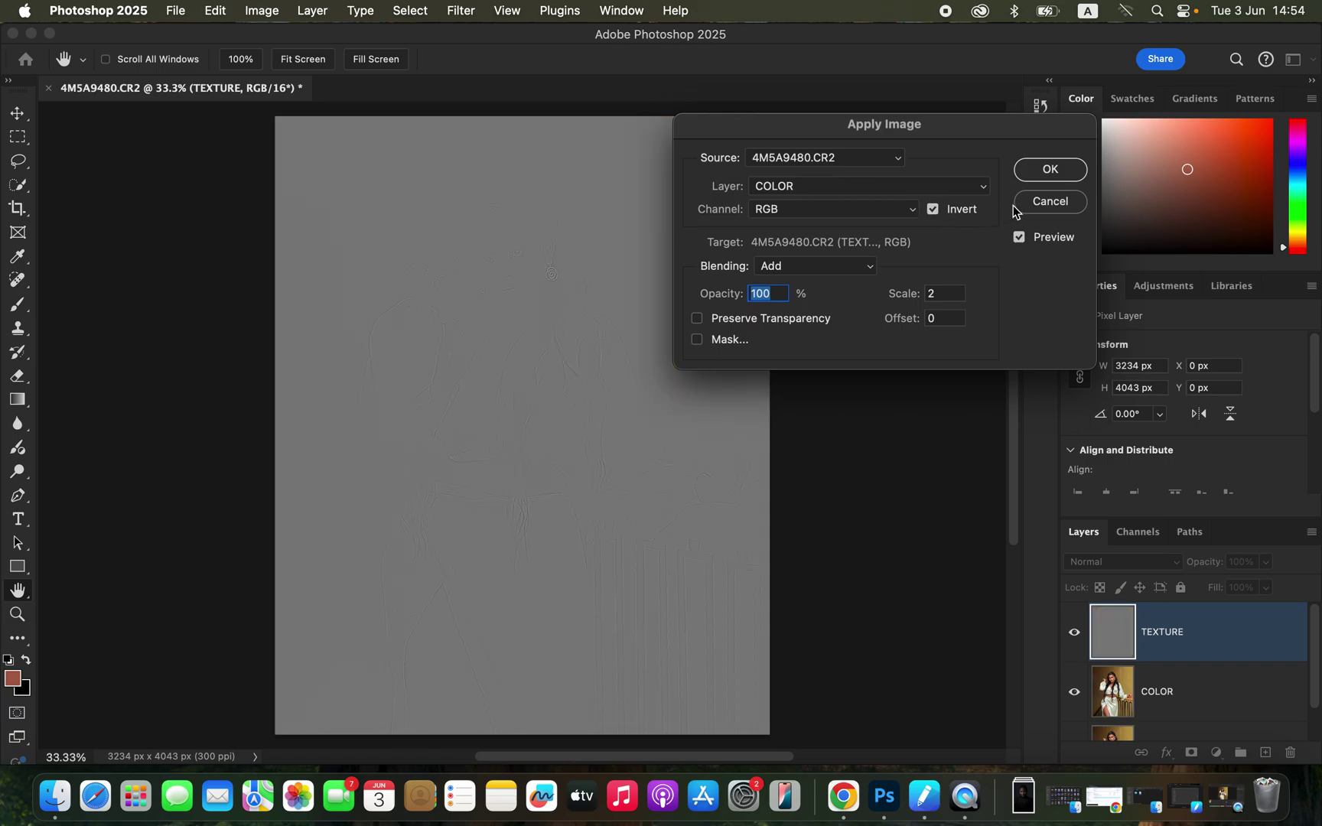
pyautogui.click(1050, 170)
# - Set the TEXTURE layer's blend mode to Linear Light and group it with the COLOR layer
pyautogui.click(1139, 568)
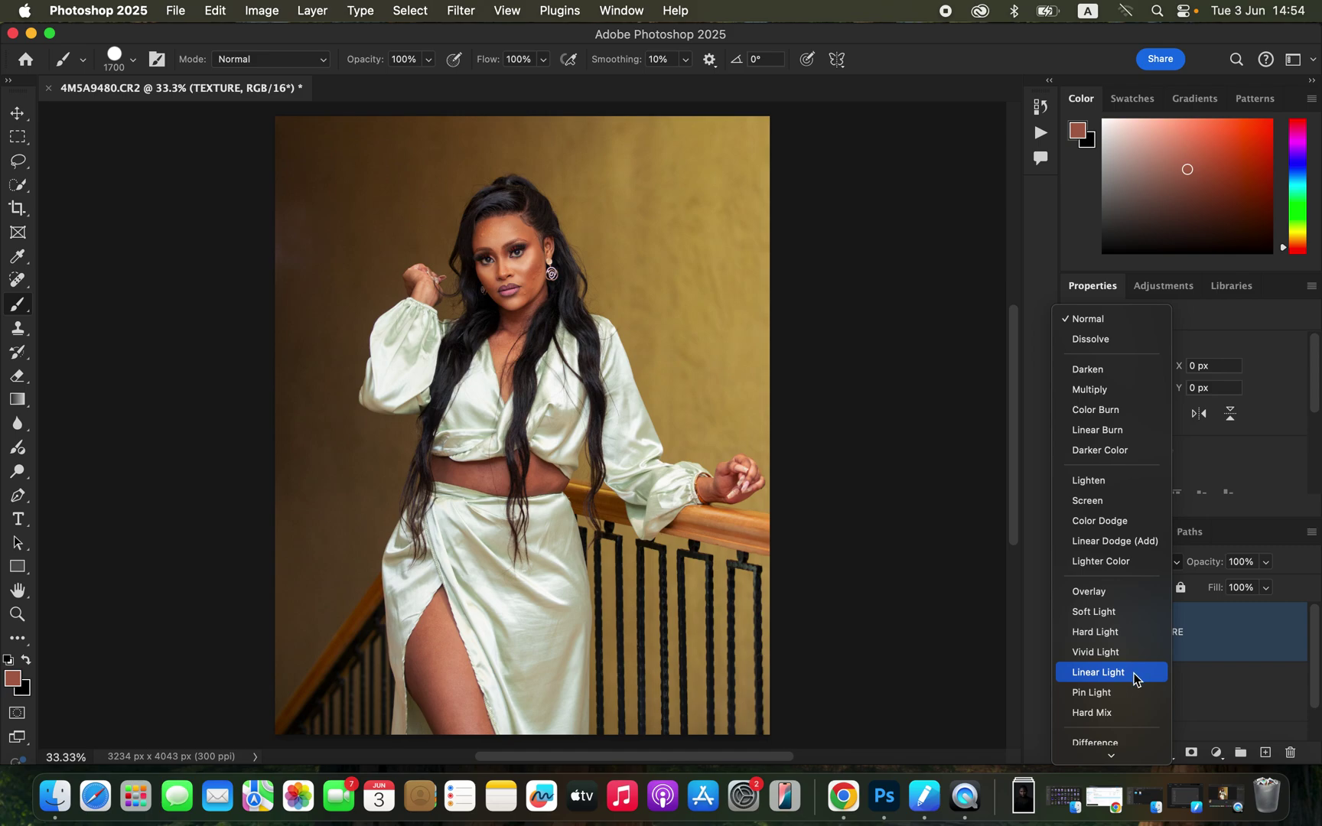
pyautogui.click(1138, 673)
pyautogui.keyDown('shift'); pyautogui.click(1213, 699); pyautogui.keyUp('shift')
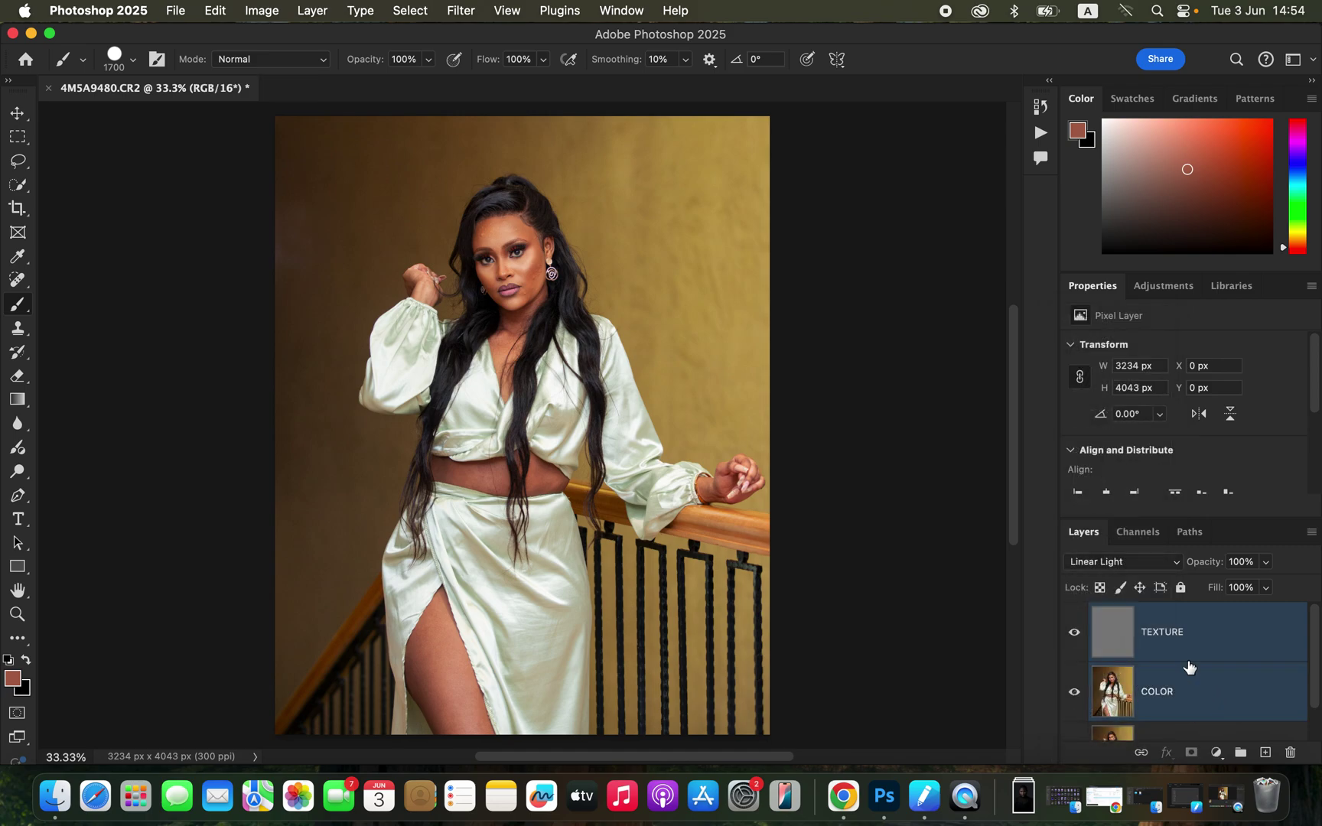
pyautogui.press('super+g')
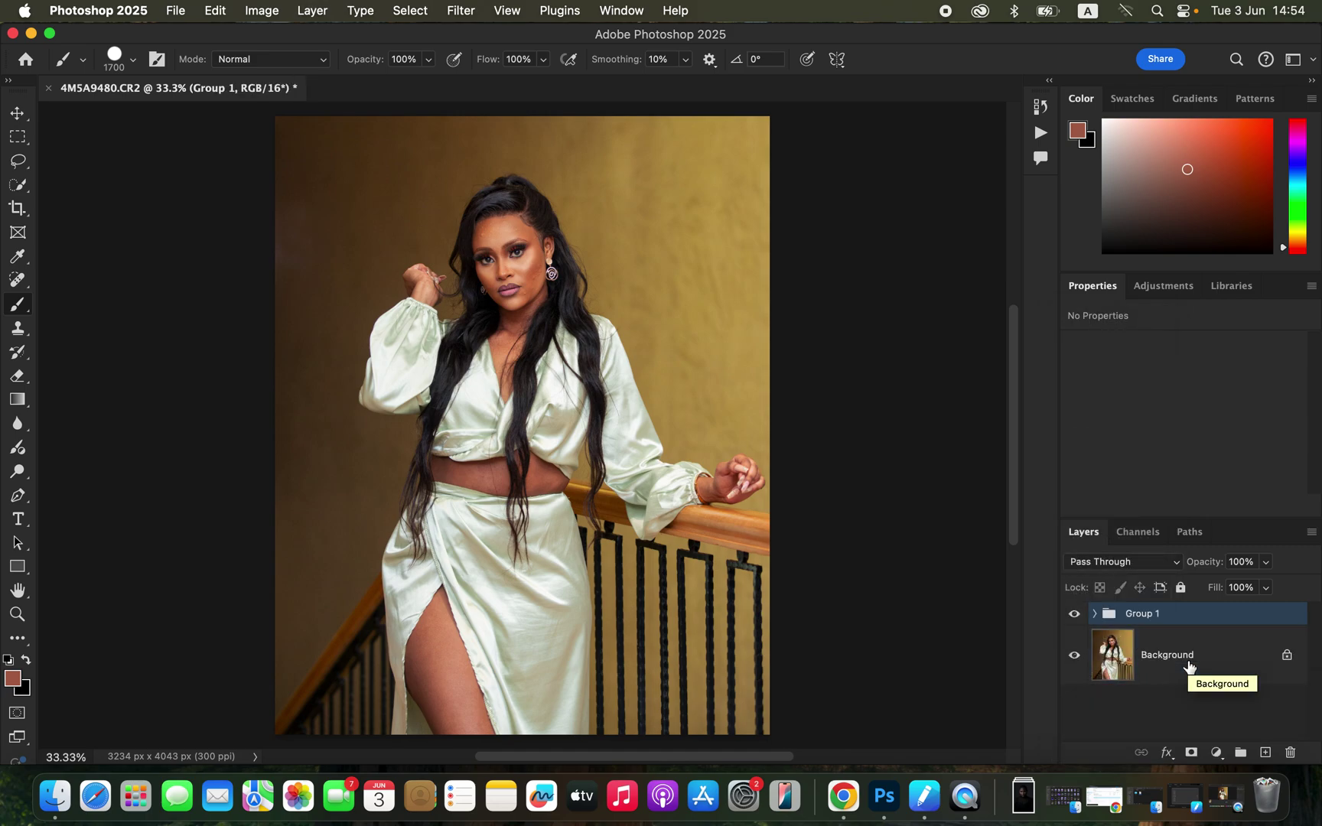
# - Select the COLOR layer inside the group with TEXTURE hidden, and choose the Mixer Brush with a cleaned brush
pyautogui.click(1095, 614)
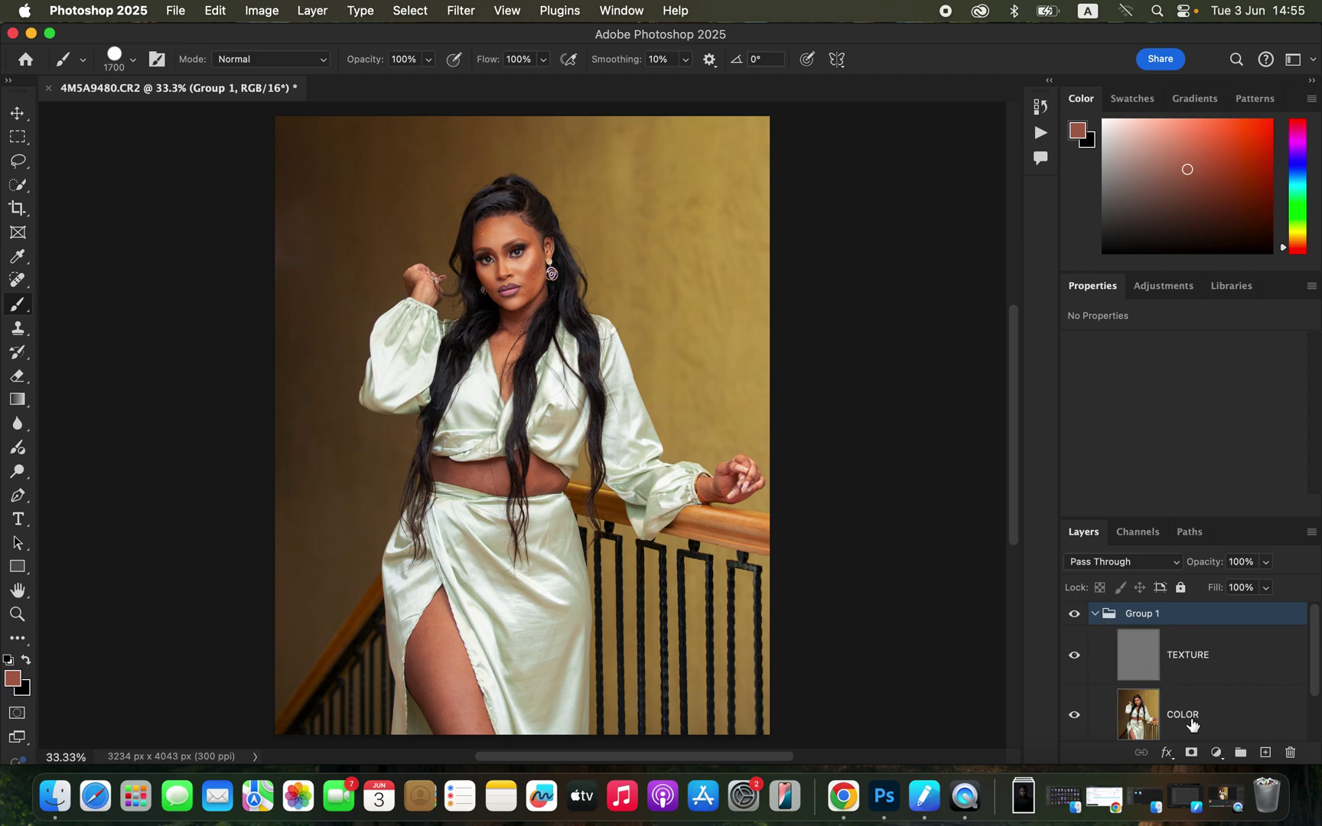
pyautogui.click(1191, 723)
pyautogui.click(1075, 651)
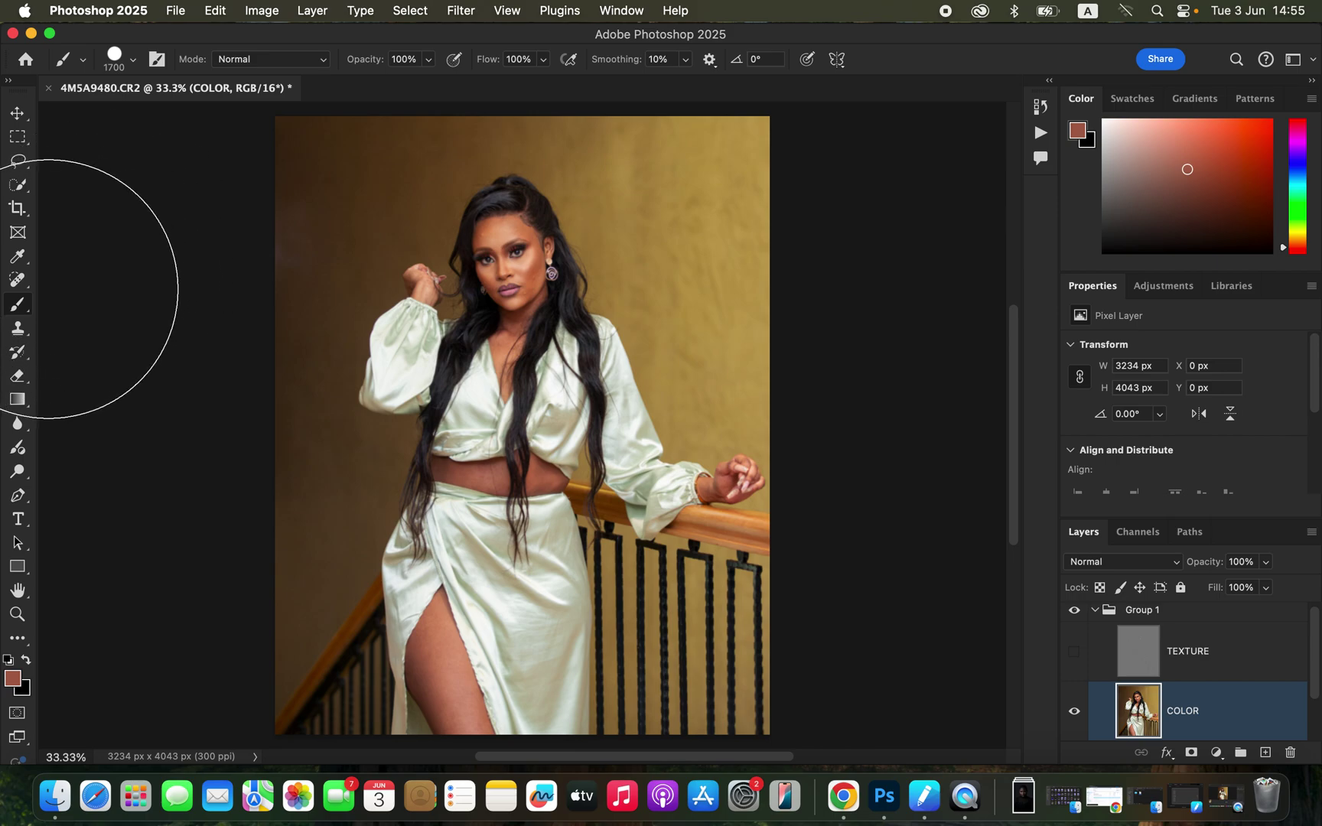
pyautogui.moveTo(21, 314)
pyautogui.mouseDown()
pyautogui.moveTo(46, 310)
pyautogui.moveTo(98, 355)
pyautogui.mouseUp()
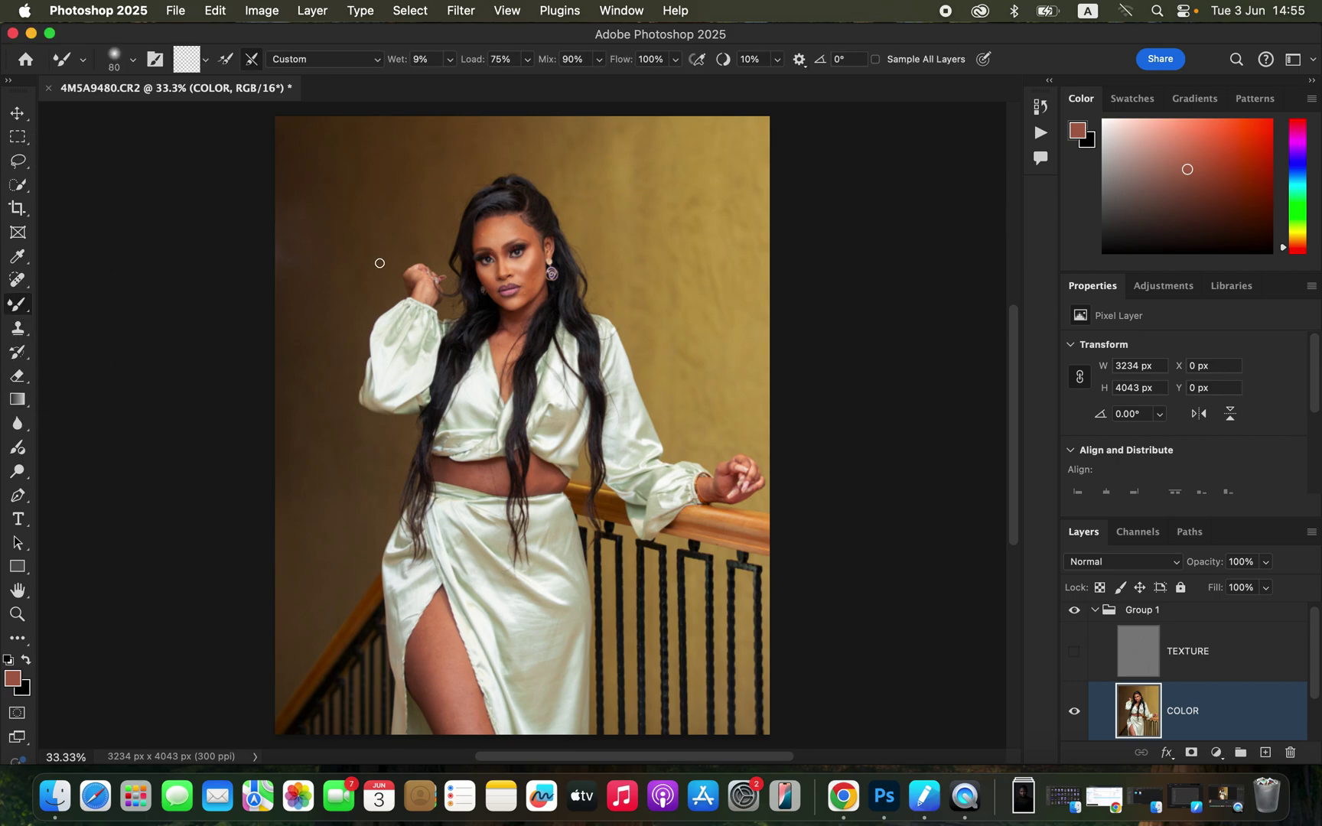
pyautogui.click(205, 59)
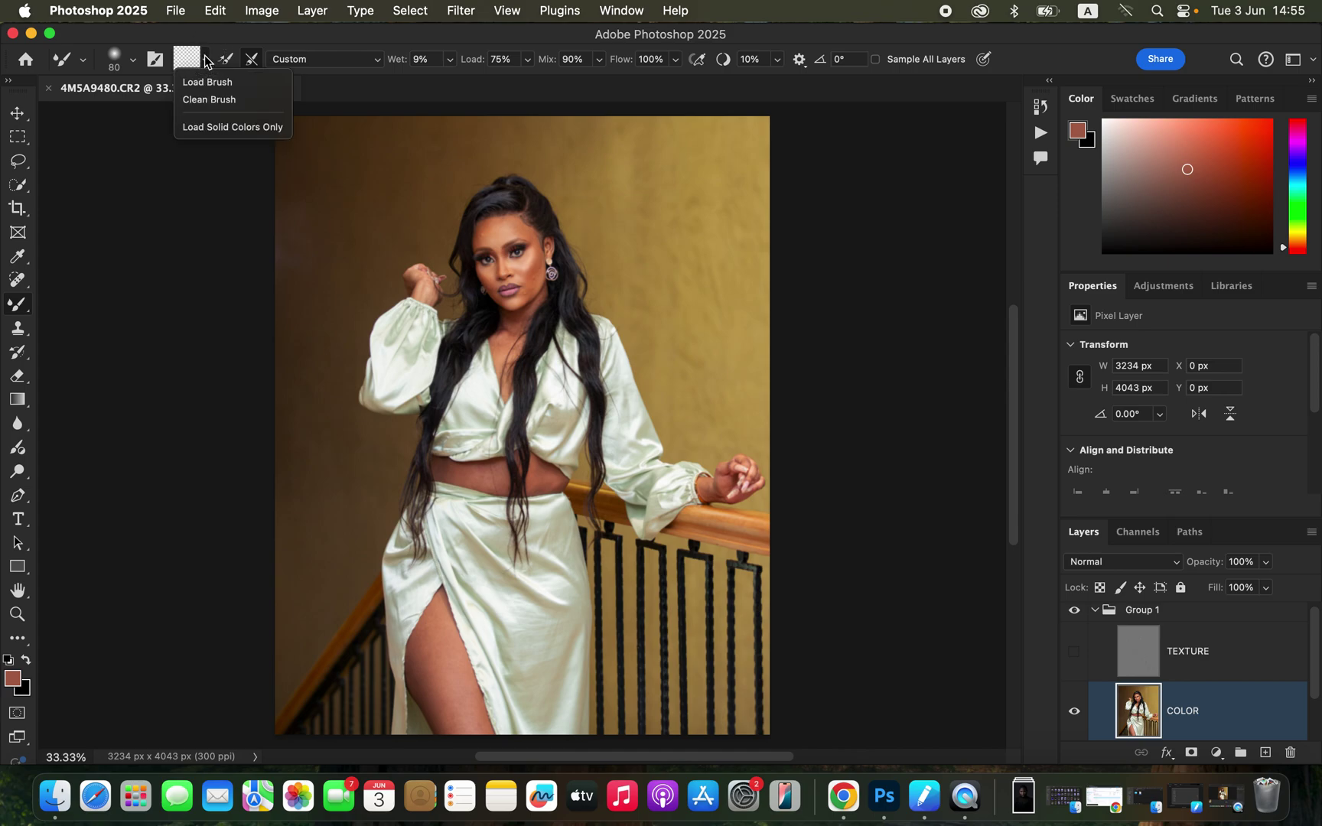
pyautogui.click(212, 102)
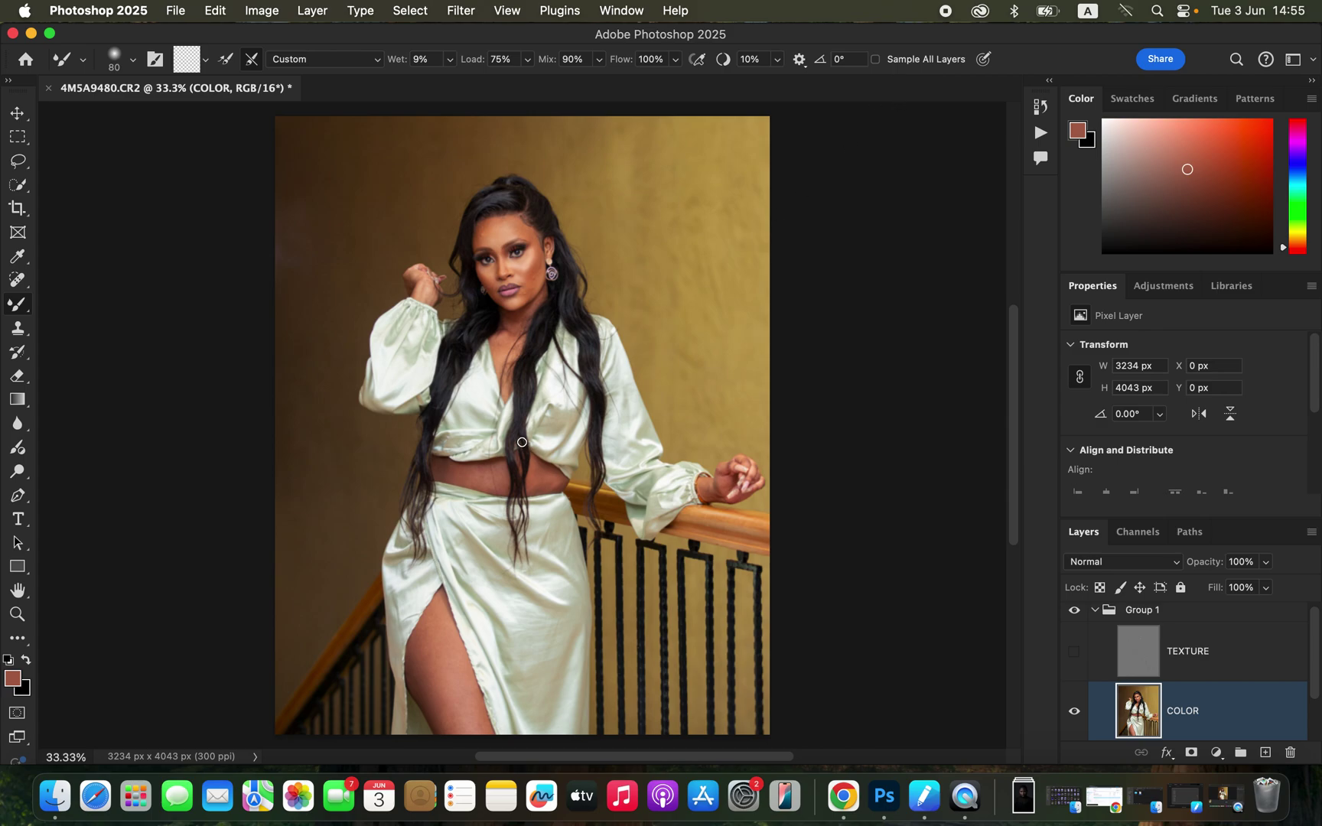
# - Blend the skin tones on the woman's cheek and forehead with the 80 px Mixer Brush
pyautogui.press('super+plus')
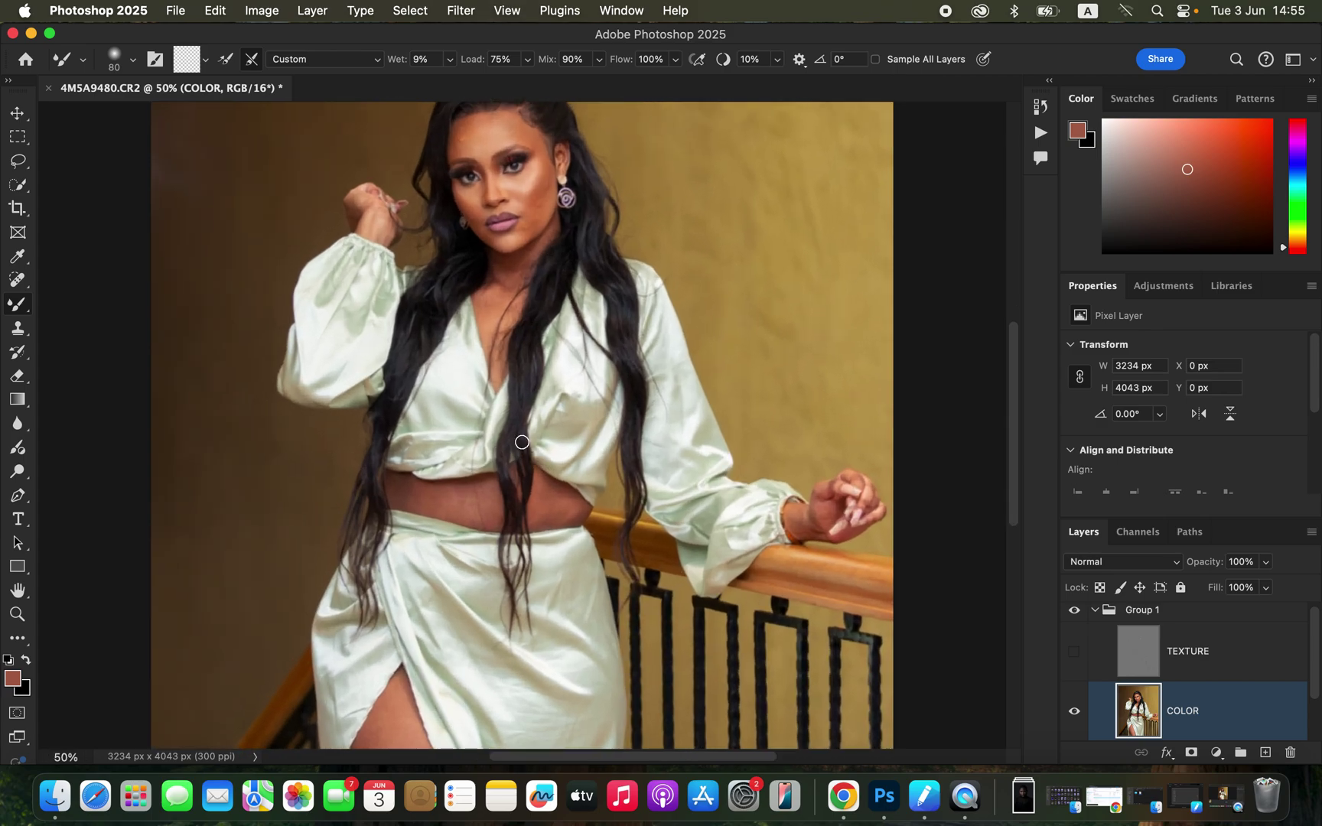
pyautogui.moveTo(618, 229); pyautogui.dragTo(611, 293)
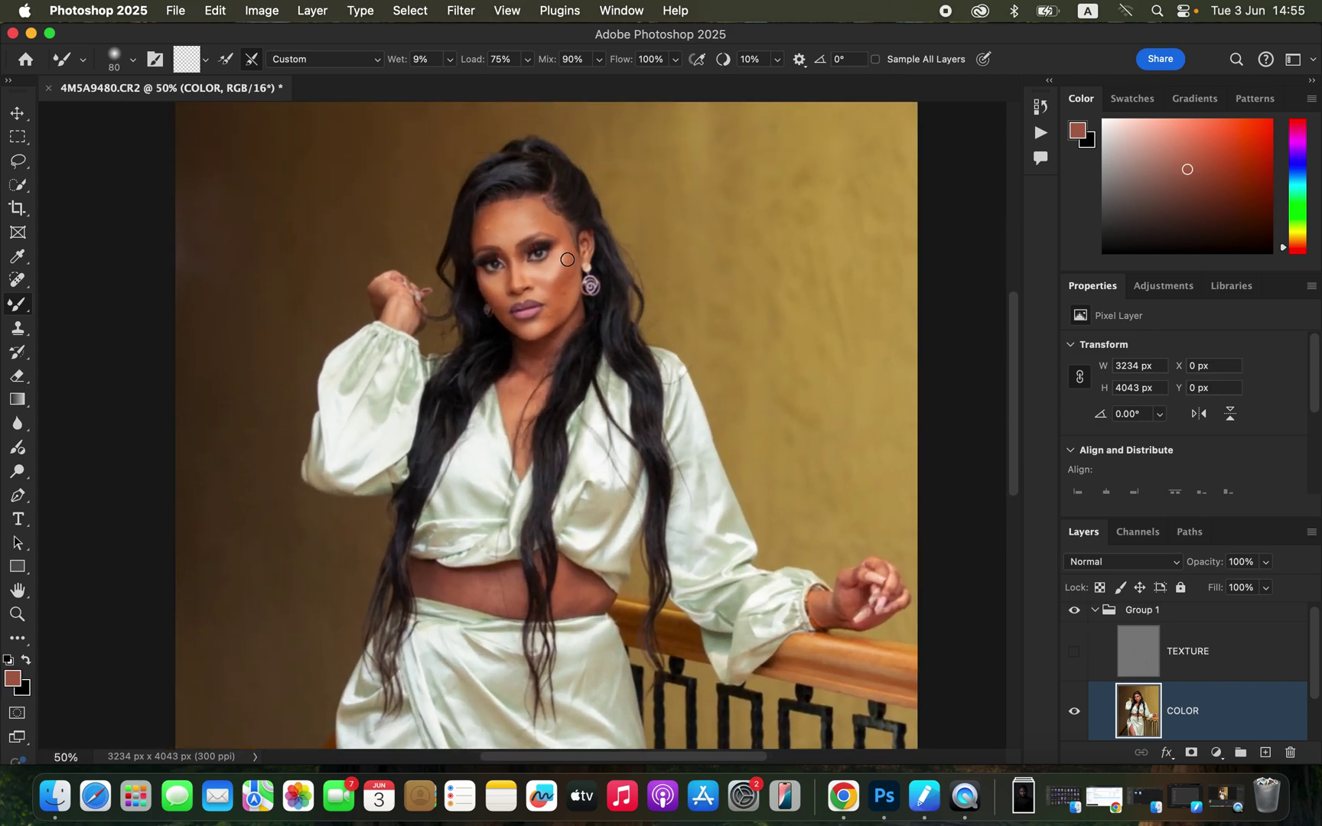
pyautogui.moveTo(571, 269)
pyautogui.mouseDown()
pyautogui.moveTo(551, 318)
pyautogui.moveTo(574, 287)
pyautogui.moveTo(571, 298)
pyautogui.moveTo(528, 337)
pyautogui.moveTo(558, 314)
pyautogui.moveTo(573, 256)
pyautogui.mouseUp()
pyautogui.moveTo(497, 228)
pyautogui.mouseDown()
pyautogui.moveTo(490, 218)
pyautogui.moveTo(482, 236)
pyautogui.moveTo(498, 208)
pyautogui.moveTo(485, 235)
pyautogui.moveTo(522, 206)
pyautogui.moveTo(559, 225)
pyautogui.moveTo(496, 221)
pyautogui.moveTo(534, 216)
pyautogui.moveTo(507, 213)
pyautogui.moveTo(507, 230)
pyautogui.moveTo(522, 229)
pyautogui.moveTo(526, 215)
pyautogui.mouseUp()
# - Enlarge the Mixer Brush to 100 px and smooth the skin across the face, neck and the hand on the railing
pyautogui.press(']')
pyautogui.moveTo(508, 306)
pyautogui.mouseDown()
pyautogui.moveTo(493, 291)
pyautogui.moveTo(508, 283)
pyautogui.moveTo(509, 247)
pyautogui.moveTo(486, 222)
pyautogui.moveTo(531, 224)
pyautogui.moveTo(540, 208)
pyautogui.moveTo(565, 269)
pyautogui.mouseUp()
pyautogui.moveTo(560, 261)
pyautogui.mouseDown()
pyautogui.moveTo(518, 257)
pyautogui.moveTo(541, 271)
pyautogui.moveTo(542, 297)
pyautogui.moveTo(561, 294)
pyautogui.moveTo(562, 321)
pyautogui.moveTo(497, 293)
pyautogui.moveTo(512, 239)
pyautogui.moveTo(484, 240)
pyautogui.moveTo(518, 204)
pyautogui.moveTo(544, 215)
pyautogui.mouseUp()
pyautogui.moveTo(548, 283)
pyautogui.mouseDown()
pyautogui.moveTo(562, 254)
pyautogui.moveTo(567, 301)
pyautogui.moveTo(579, 291)
pyautogui.moveTo(554, 328)
pyautogui.moveTo(556, 309)
pyautogui.moveTo(526, 334)
pyautogui.moveTo(503, 326)
pyautogui.moveTo(497, 284)
pyautogui.moveTo(512, 252)
pyautogui.moveTo(523, 275)
pyautogui.moveTo(489, 237)
pyautogui.mouseUp()
pyautogui.moveTo(527, 366)
pyautogui.mouseDown()
pyautogui.moveTo(567, 327)
pyautogui.moveTo(535, 352)
pyautogui.moveTo(514, 418)
pyautogui.moveTo(576, 314)
pyautogui.moveTo(571, 291)
pyautogui.moveTo(565, 307)
pyautogui.moveTo(574, 289)
pyautogui.mouseUp()
pyautogui.moveTo(836, 602)
pyautogui.mouseDown()
pyautogui.moveTo(825, 613)
pyautogui.moveTo(849, 581)
pyautogui.mouseUp()
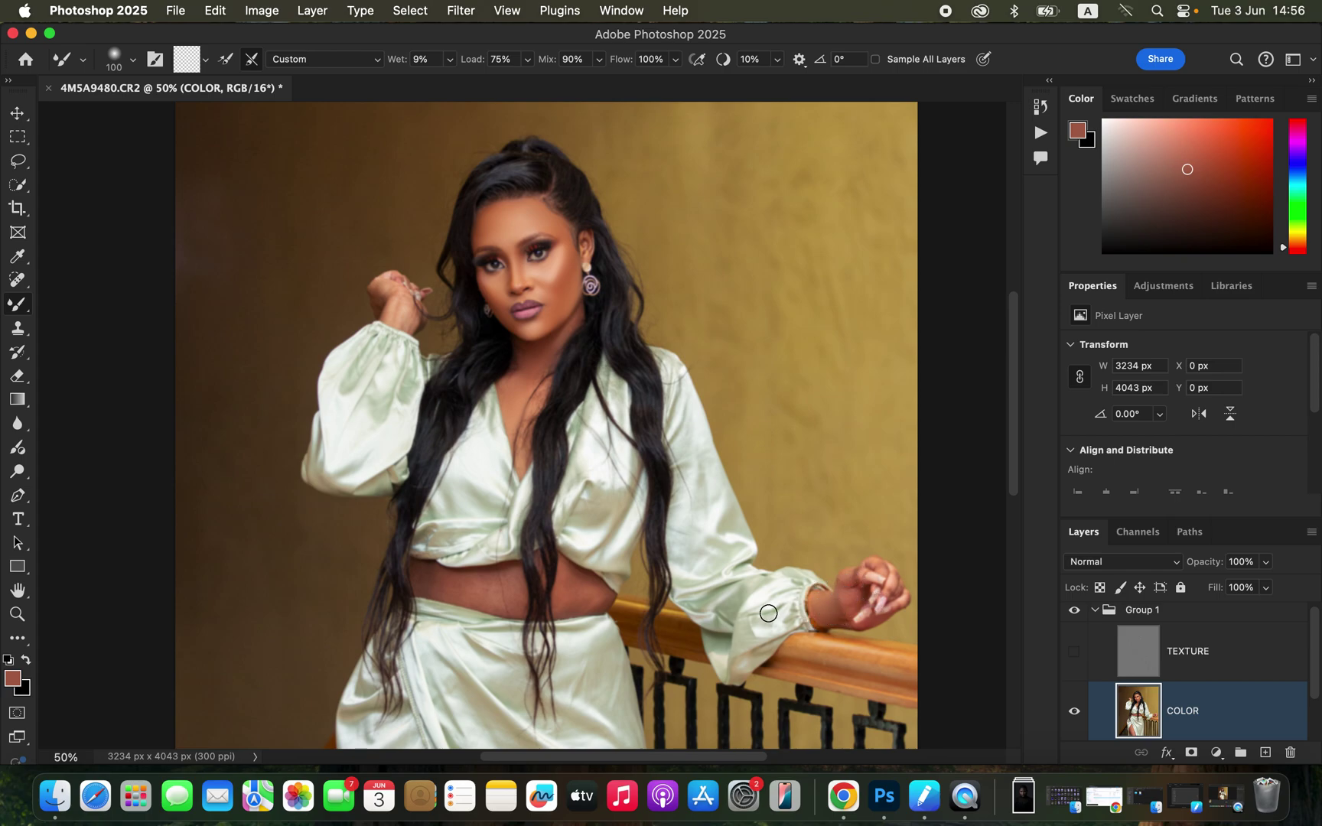
# - Smooth the skin across the woman's bare midriff with the Mixer Brush, enlarging the brush to 200 px
pyautogui.moveTo(430, 579); pyautogui.dragTo(476, 588)
pyautogui.press(']')
pyautogui.press(']')
pyautogui.press(']')
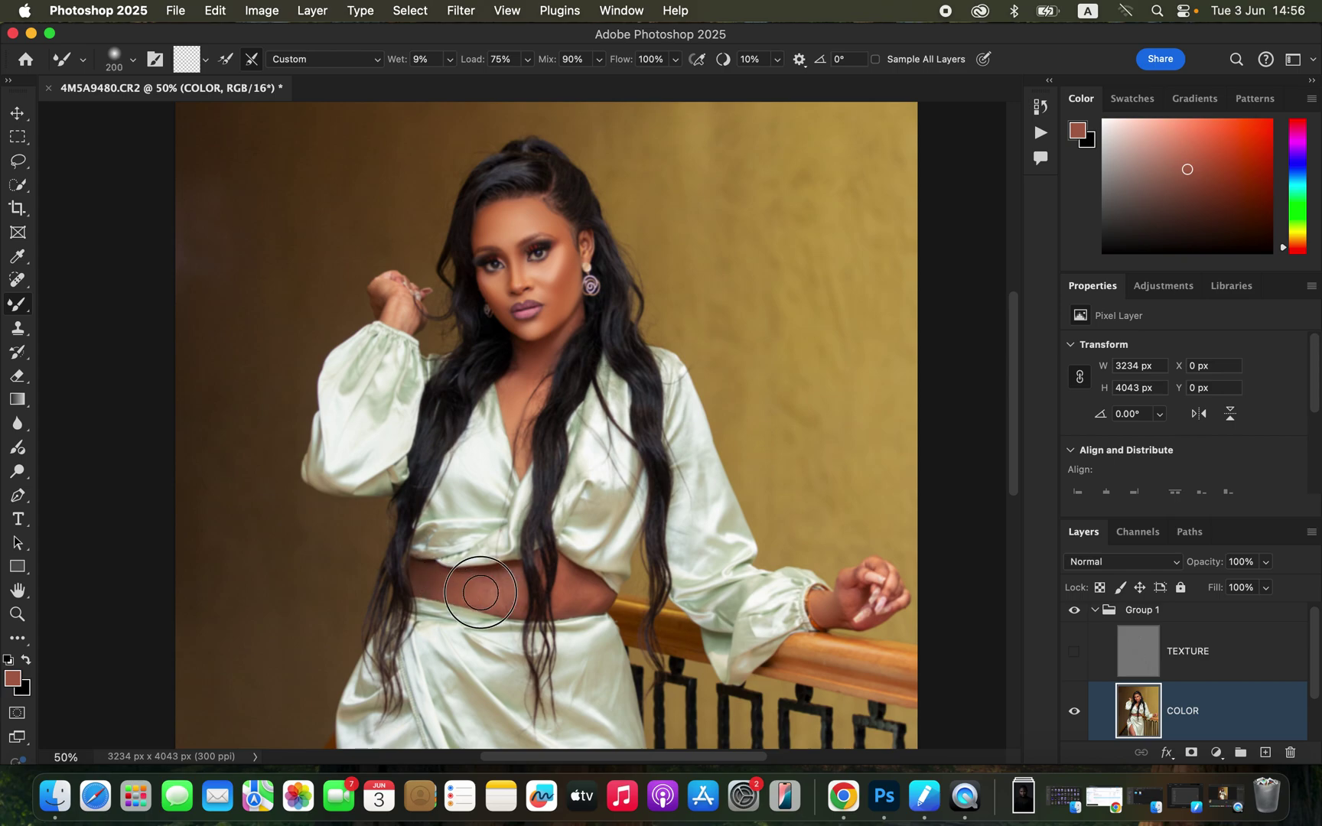
pyautogui.moveTo(465, 589); pyautogui.dragTo(441, 575)
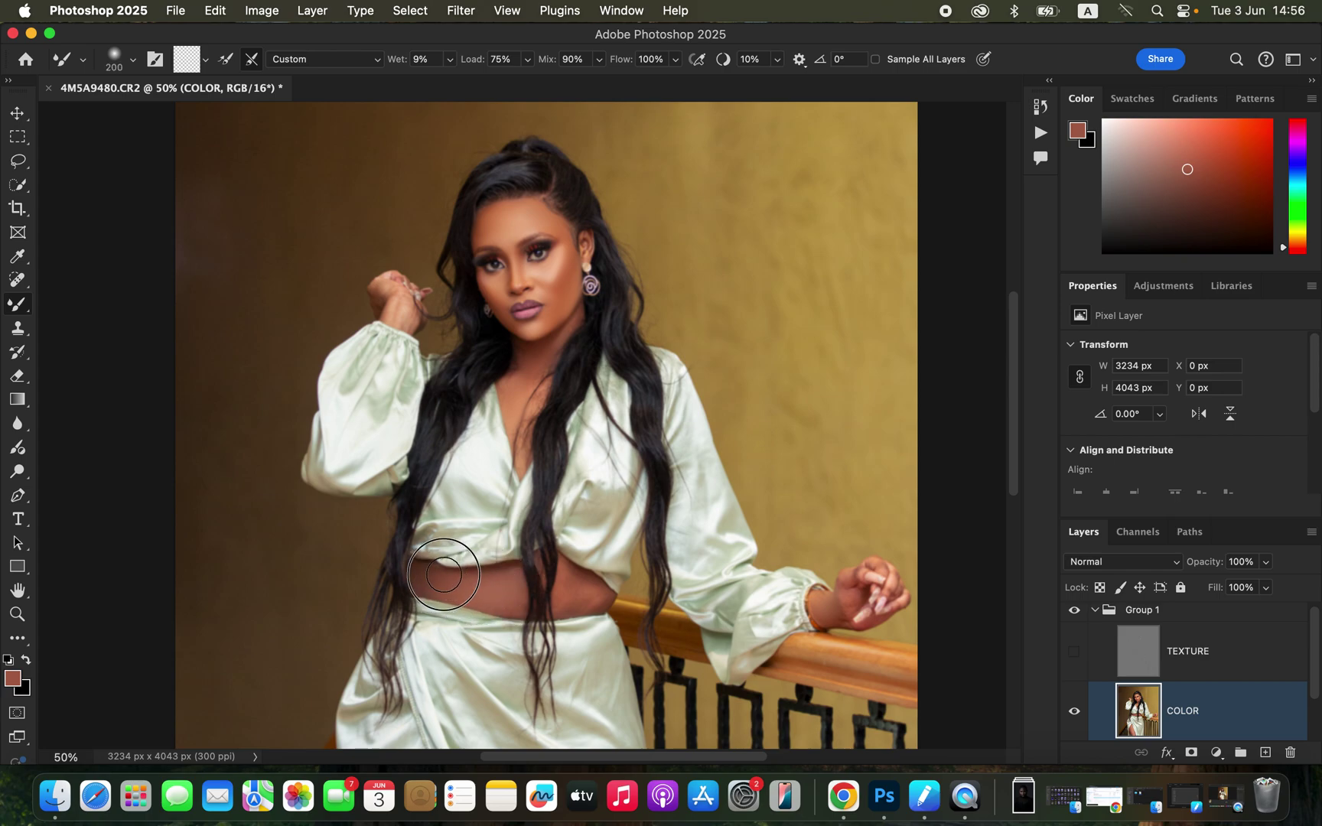
pyautogui.moveTo(573, 592); pyautogui.dragTo(572, 594)
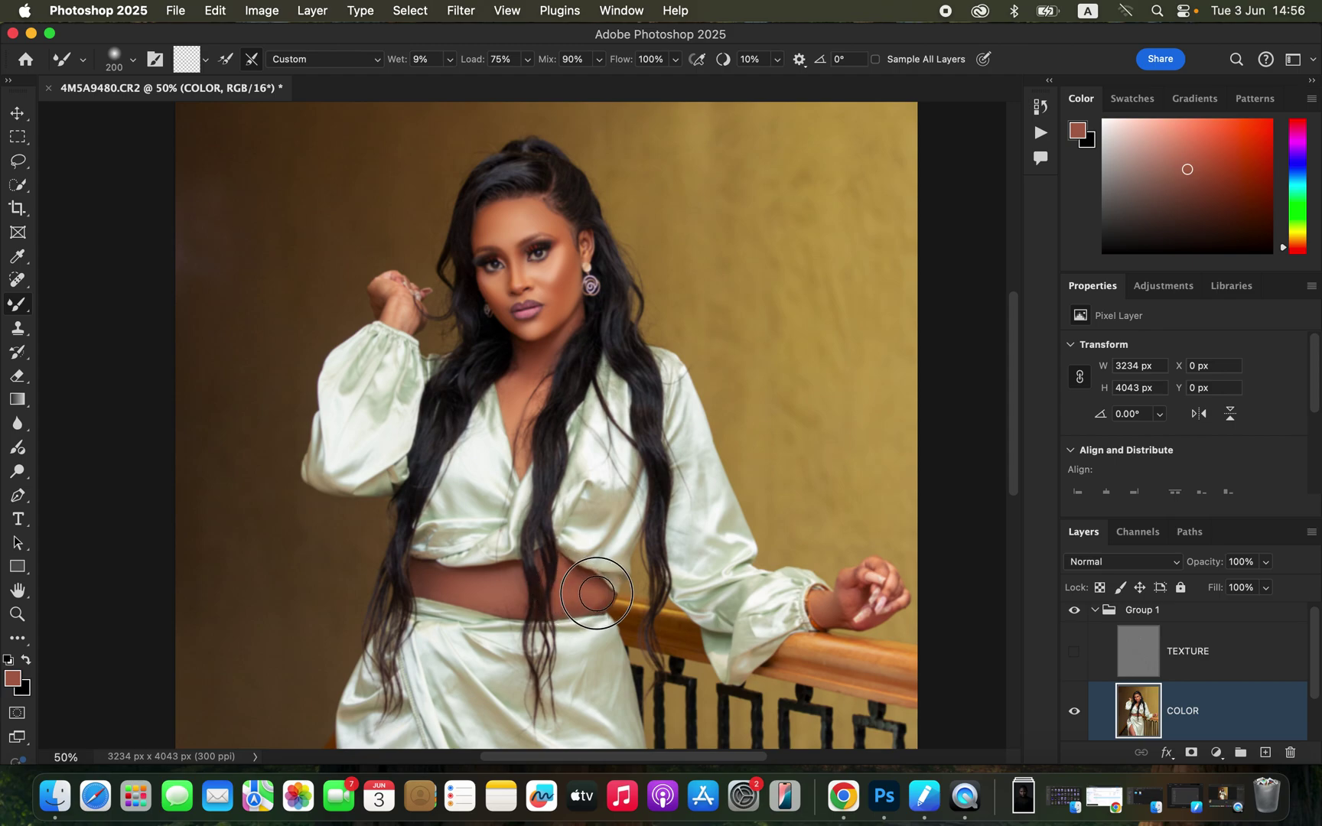
# - Reduce the Mixer Brush size and blend the skin on the raised hand's wrist and the forehead
pyautogui.press('[')
# - Smooth the exposed thigh in the skirt slit with an enlarged Mixer Brush, and show the TEXTURE layer again
pyautogui.press('[')
pyautogui.press('[')
pyautogui.press('[')
pyautogui.moveTo(408, 325)
pyautogui.mouseDown()
pyautogui.moveTo(380, 287)
pyautogui.moveTo(416, 319)
pyautogui.mouseUp()
pyautogui.moveTo(506, 219); pyautogui.dragTo(538, 213)
pyautogui.moveTo(655, 553); pyautogui.dragTo(666, 308)
pyautogui.press(']')
pyautogui.press(']')
pyautogui.press(']')
pyautogui.moveTo(448, 564)
pyautogui.mouseDown()
pyautogui.moveTo(428, 527)
pyautogui.moveTo(462, 639)
pyautogui.moveTo(430, 512)
pyautogui.moveTo(408, 554)
pyautogui.moveTo(434, 637)
pyautogui.moveTo(422, 636)
pyautogui.moveTo(446, 679)
pyautogui.moveTo(414, 571)
pyautogui.moveTo(401, 571)
pyautogui.moveTo(430, 520)
pyautogui.moveTo(493, 683)
pyautogui.moveTo(408, 586)
pyautogui.moveTo(413, 620)
pyautogui.moveTo(440, 677)
pyautogui.moveTo(423, 583)
pyautogui.moveTo(430, 504)
pyautogui.moveTo(421, 583)
pyautogui.moveTo(444, 663)
pyautogui.moveTo(433, 634)
pyautogui.moveTo(464, 679)
pyautogui.mouseUp()
pyautogui.press('[')
pyautogui.press('[')
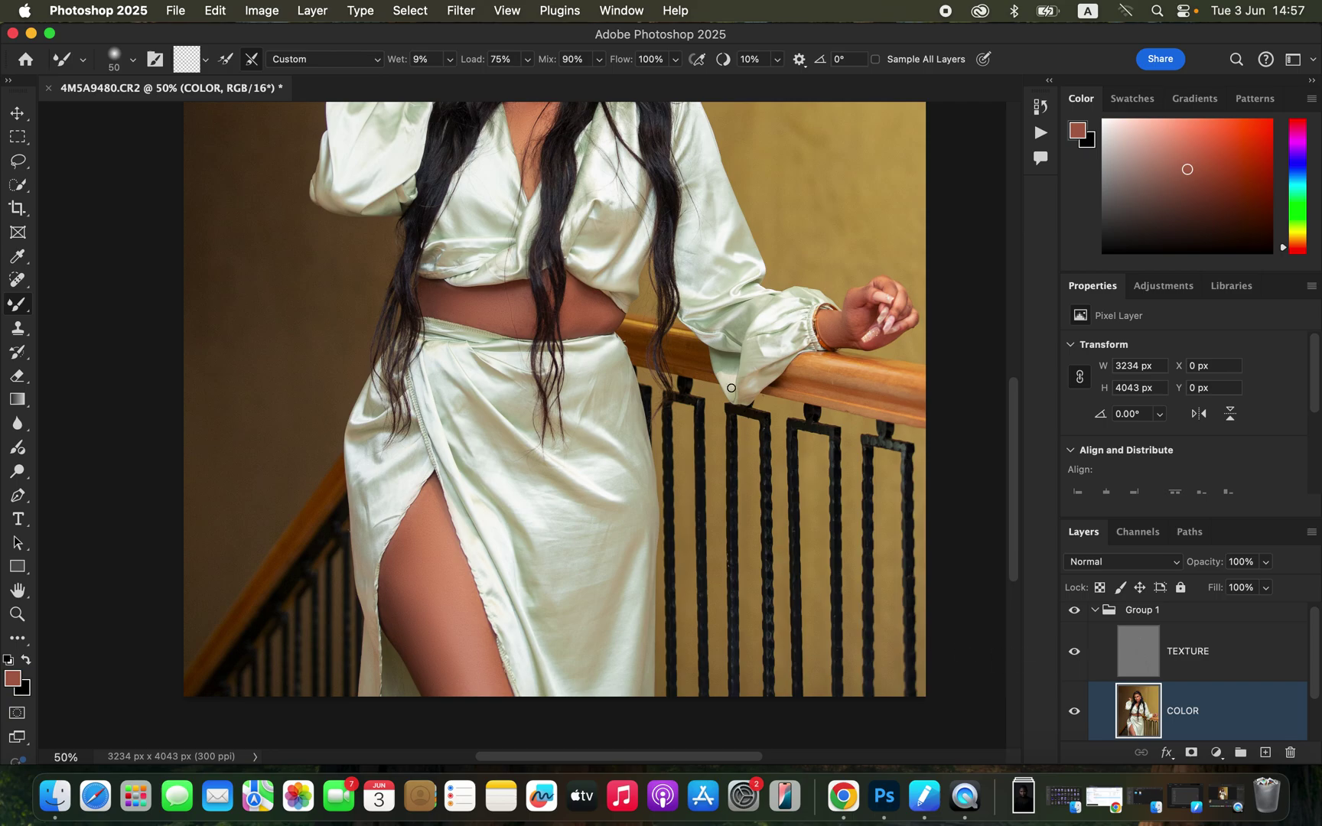
# - Toggle Group 1's visibility to compare the retouch, and blend the skin of the hand on the railing with the 100 px Mixer Brush
pyautogui.scroll(5, 1015, 466)
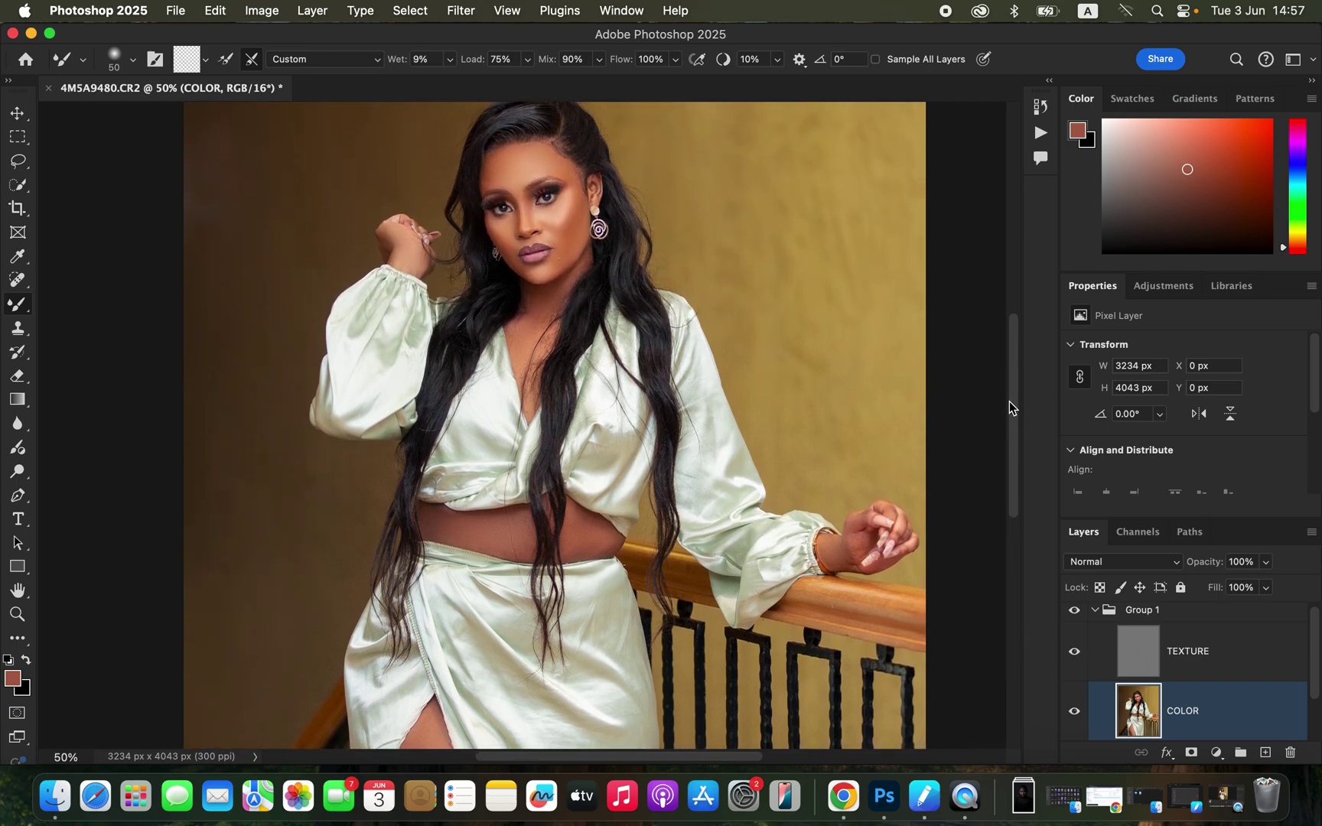
pyautogui.click(1075, 612)
pyautogui.press(']')
pyautogui.press(']')
pyautogui.press(']')
pyautogui.press(']')
pyautogui.moveTo(841, 551); pyautogui.dragTo(844, 558)
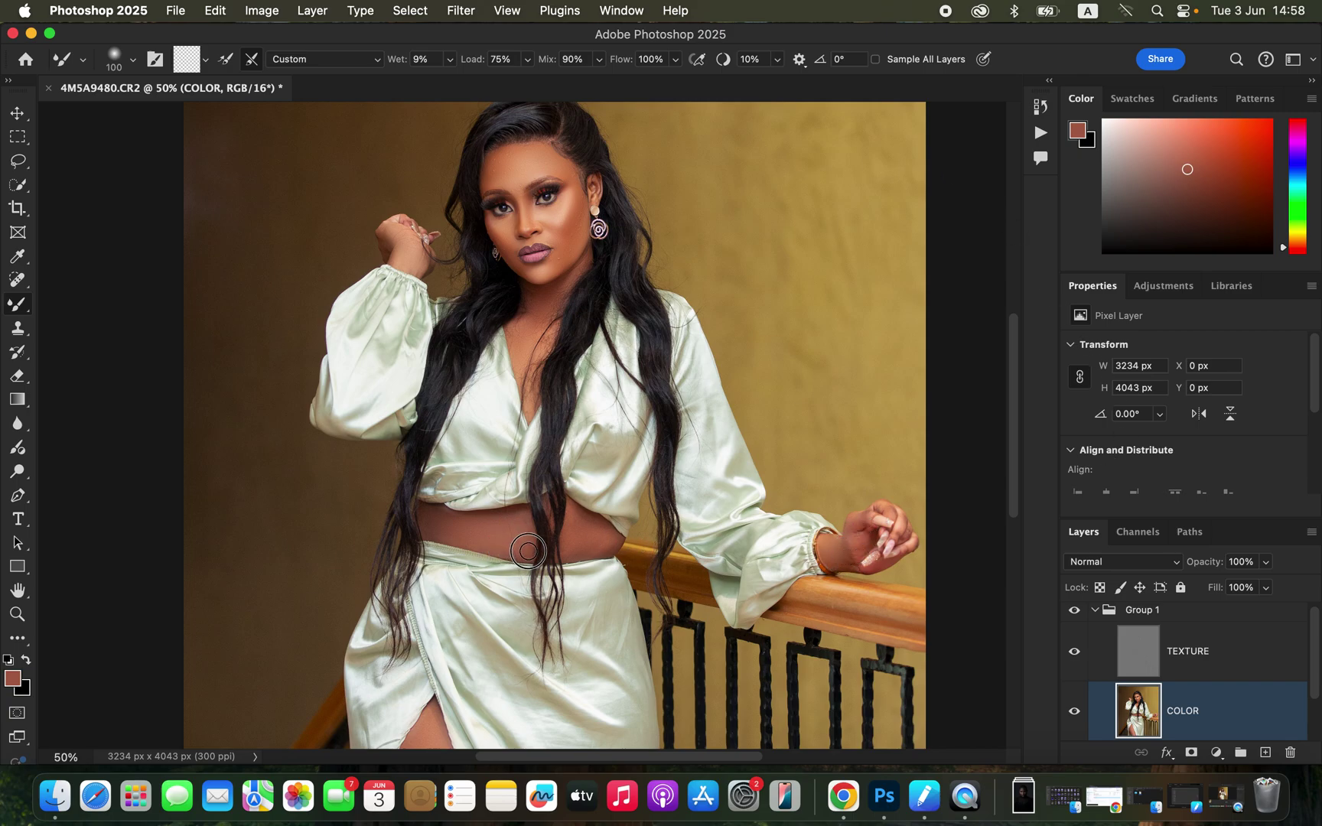
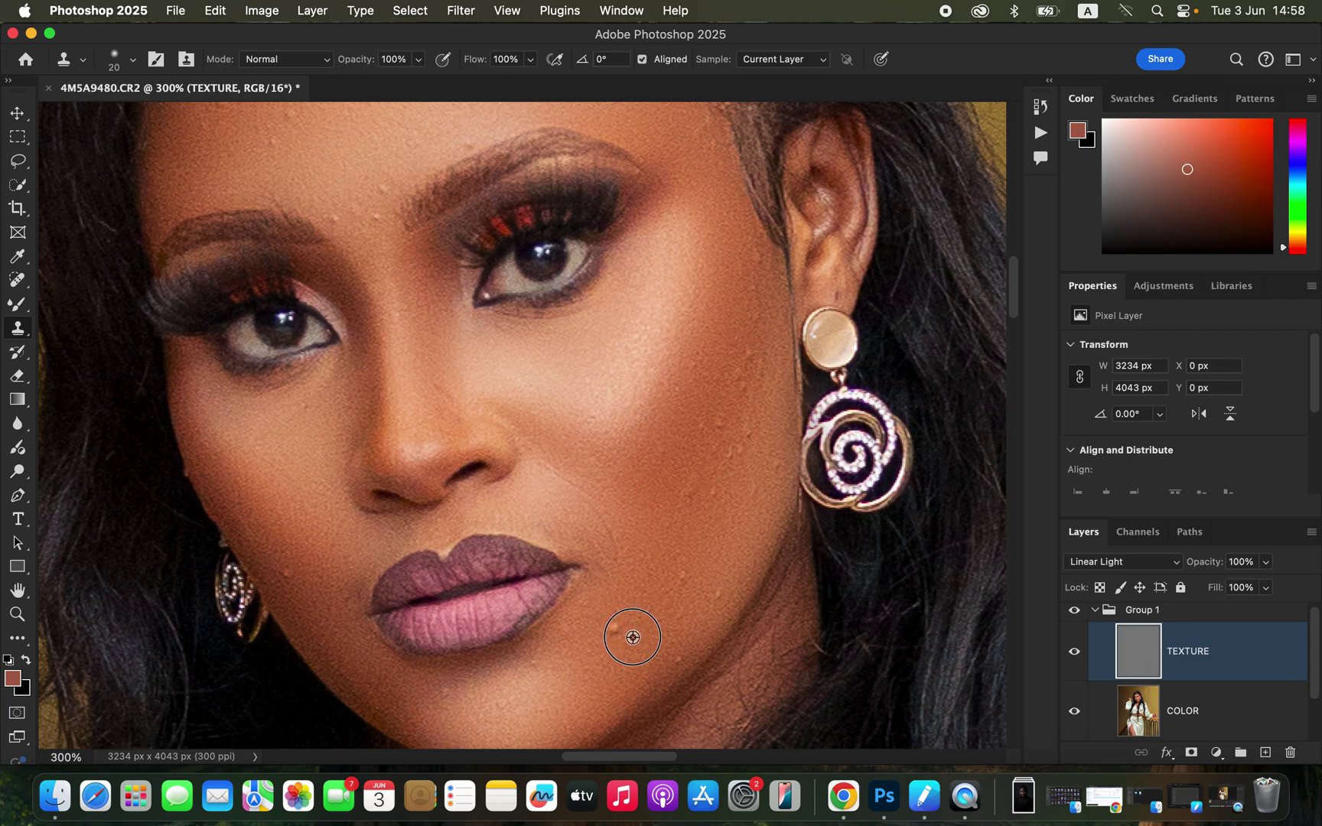
# - Clone away the small bumps on the cheek, jawline and beside the nose on the TEXTURE layer with the 20 px Clone Stamp
pyautogui.keyDown('alt'); pyautogui.click(633, 633); pyautogui.keyUp('alt')
pyautogui.press('alt')
pyautogui.press('alt')
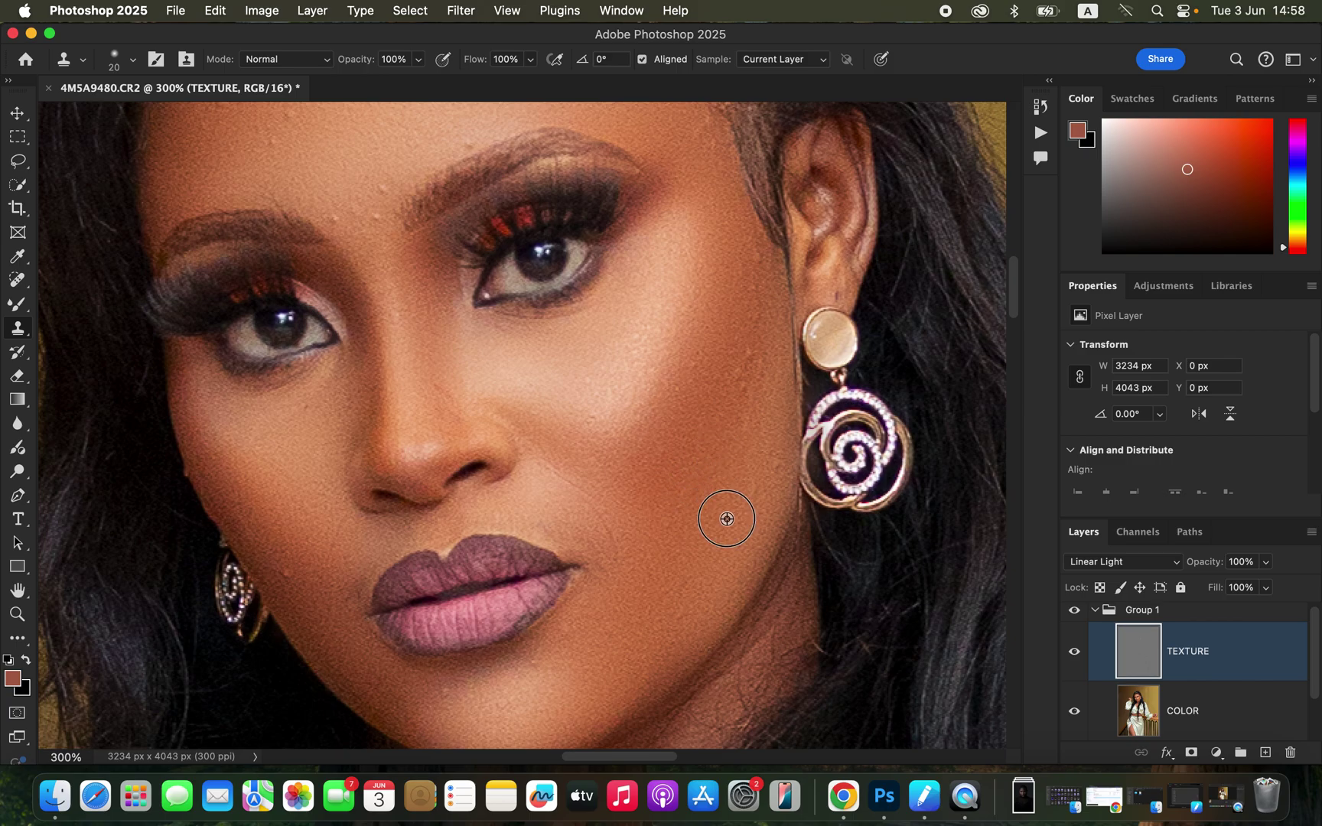
pyautogui.keyDown('alt'); pyautogui.click(772, 472); pyautogui.keyUp('alt')
pyautogui.moveTo(750, 414)
pyautogui.mouseDown()
pyautogui.moveTo(746, 426)
pyautogui.moveTo(739, 378)
pyautogui.moveTo(753, 355)
pyautogui.mouseUp()
pyautogui.keyDown('alt'); pyautogui.click(753, 344); pyautogui.keyUp('alt')
pyautogui.click(758, 278)
pyautogui.keyDown('alt'); pyautogui.click(457, 385); pyautogui.keyUp('alt')
pyautogui.moveTo(466, 375); pyautogui.dragTo(444, 386)
# - Clone away the raised bumps on the forehead with the Clone Stamp on the TEXTURE layer, undoing the last stroke
pyautogui.moveTo(644, 335); pyautogui.dragTo(726, 502)
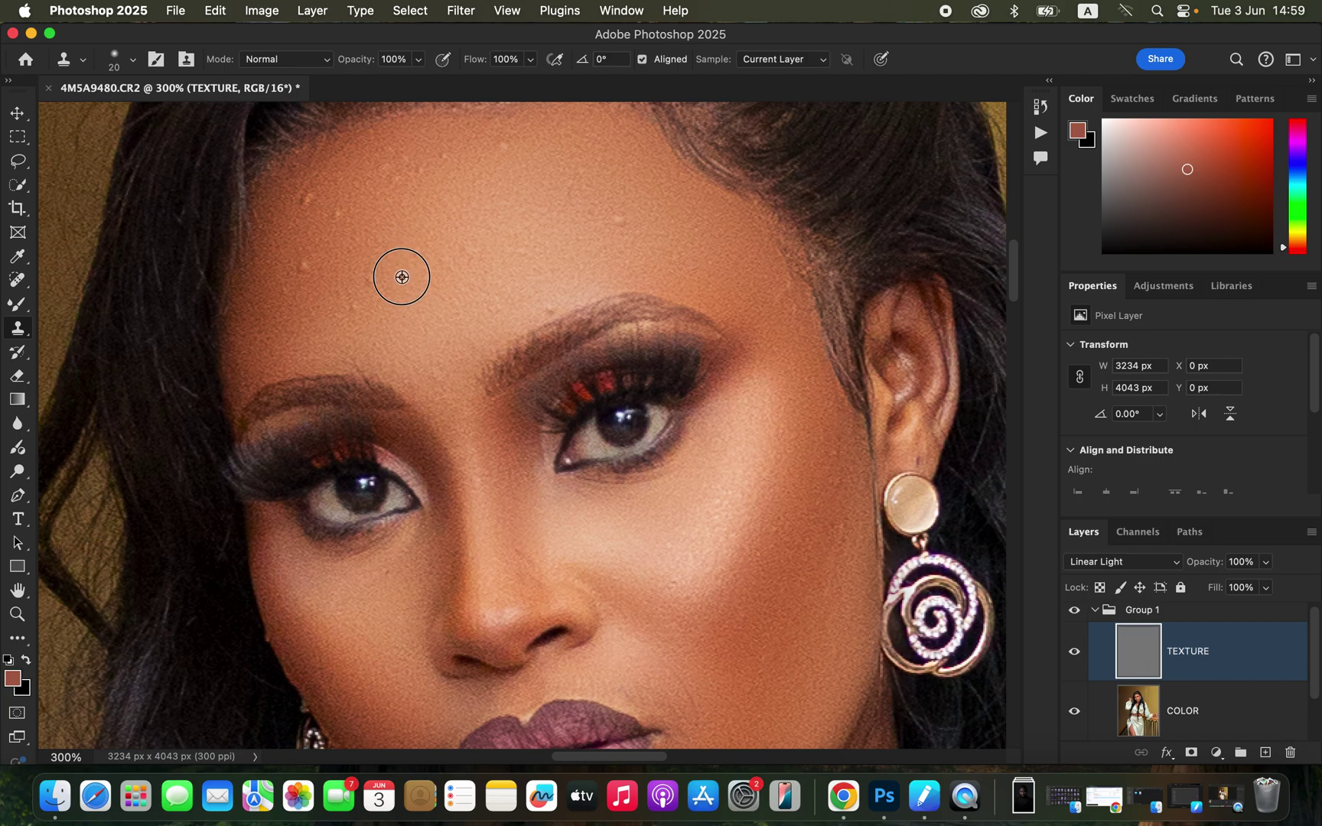
pyautogui.click(305, 266)
pyautogui.keyDown('alt'); pyautogui.click(373, 222); pyautogui.keyUp('alt')
pyautogui.click(336, 219)
pyautogui.keyDown('alt'); pyautogui.click(336, 221); pyautogui.keyUp('alt')
pyautogui.click(301, 195)
pyautogui.click(451, 296)
pyautogui.press('super+z')
# - Collapse Group 1 and stamp all visible layers into a merged layer above it
pyautogui.press('super+0')
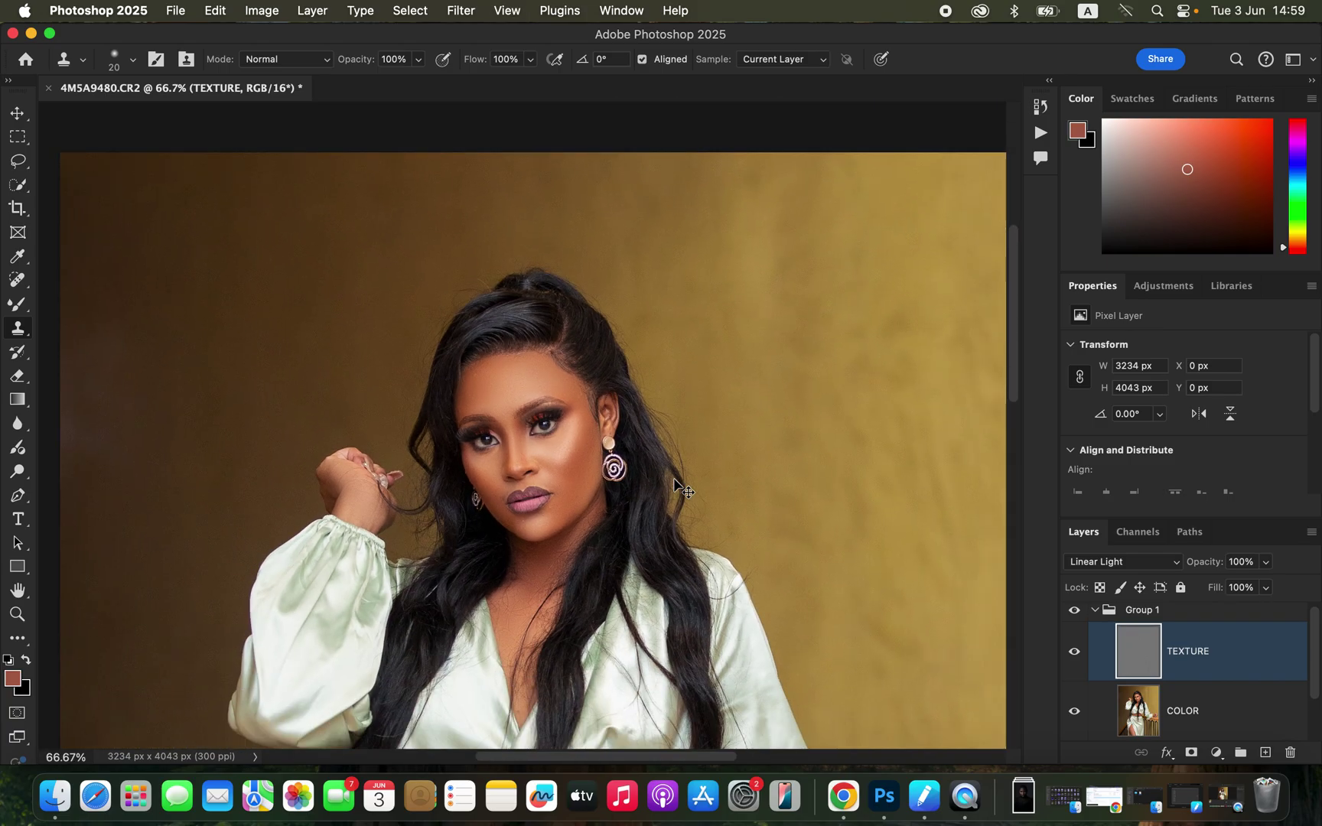
pyautogui.press('super+minus')
pyautogui.press('super+minus')
pyautogui.press('super+minus')
pyautogui.press('super+minus')
pyautogui.press('super+plus')
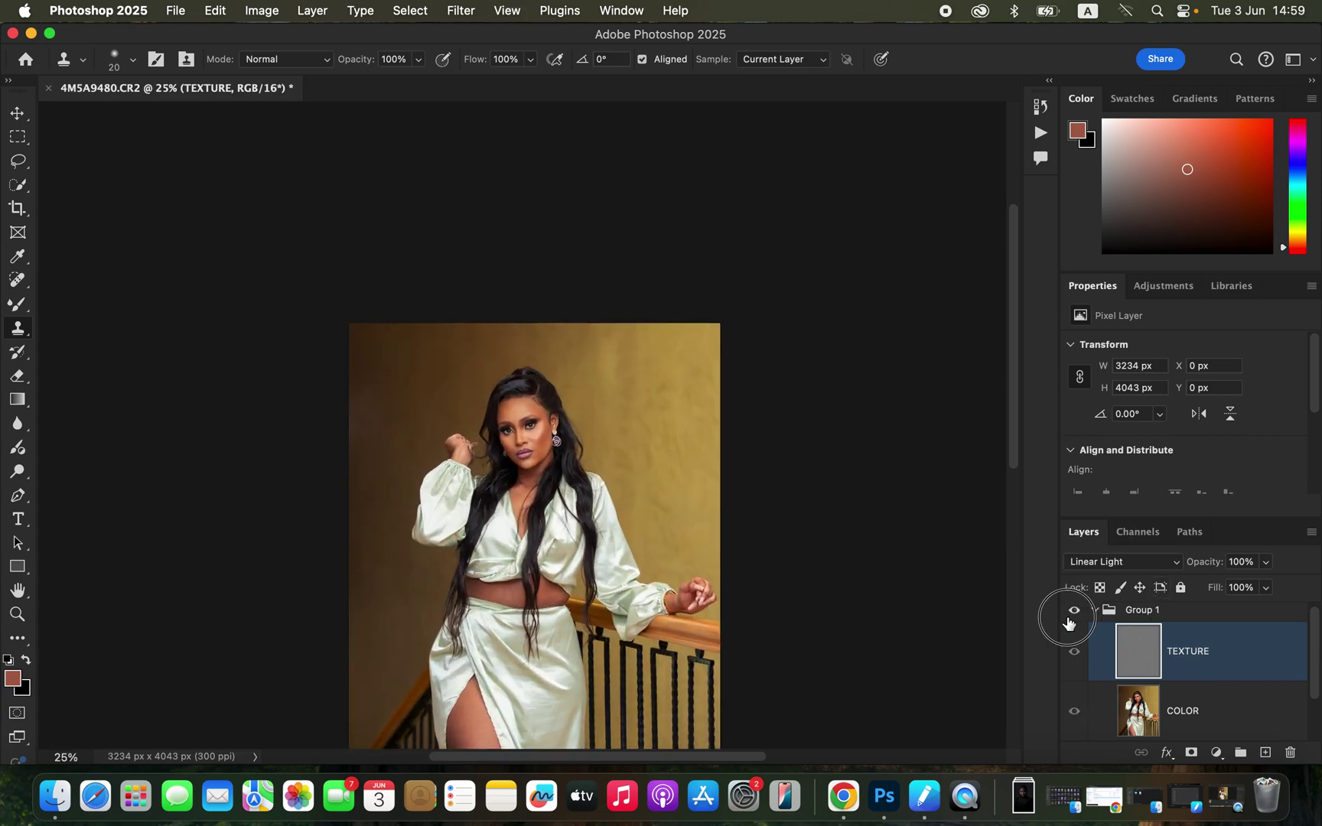
pyautogui.click(1095, 614)
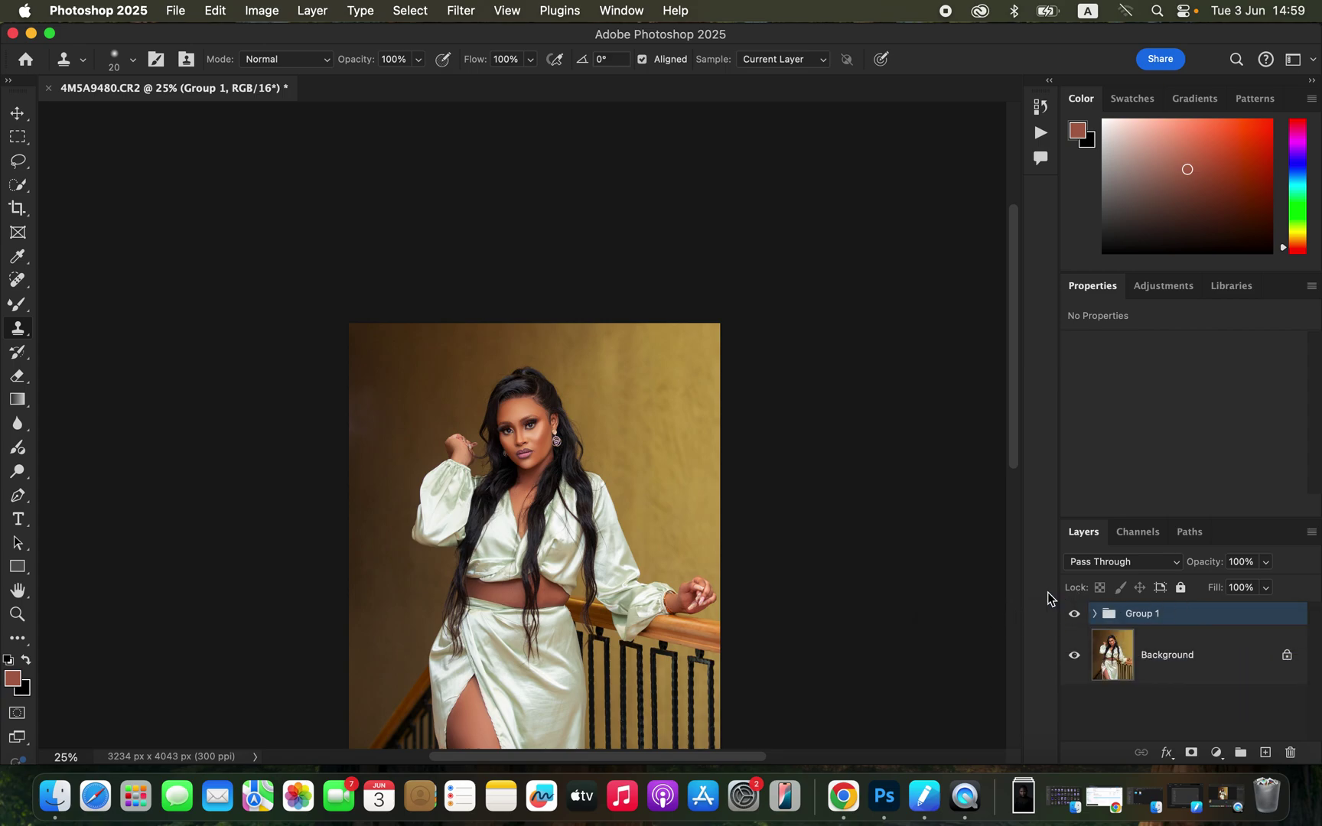
pyautogui.press('super+alt+shift+e')
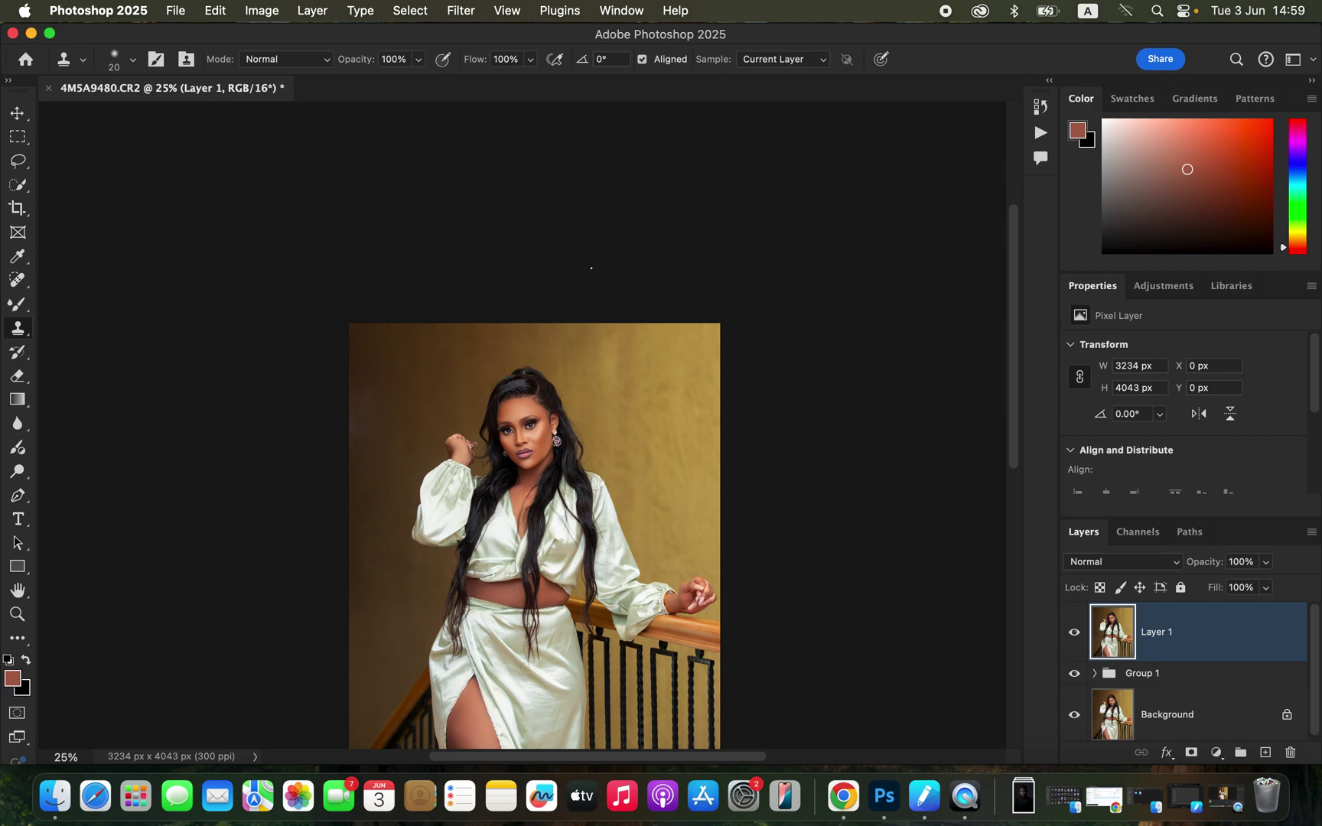
# - Add an empty layer above the merged layer and set its blend mode to Color
pyautogui.scroll(-5, 591, 267)
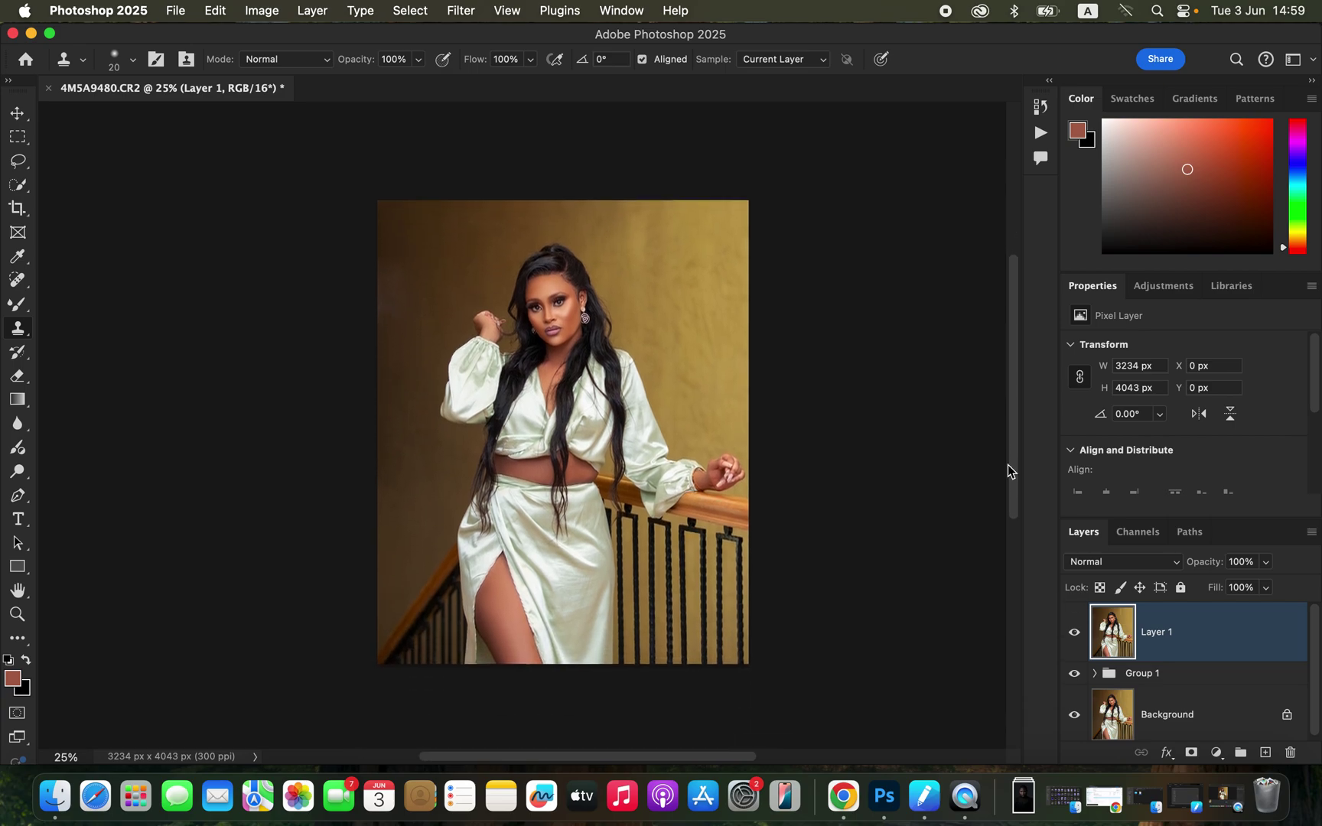
pyautogui.click(1265, 753)
pyautogui.click(1115, 564)
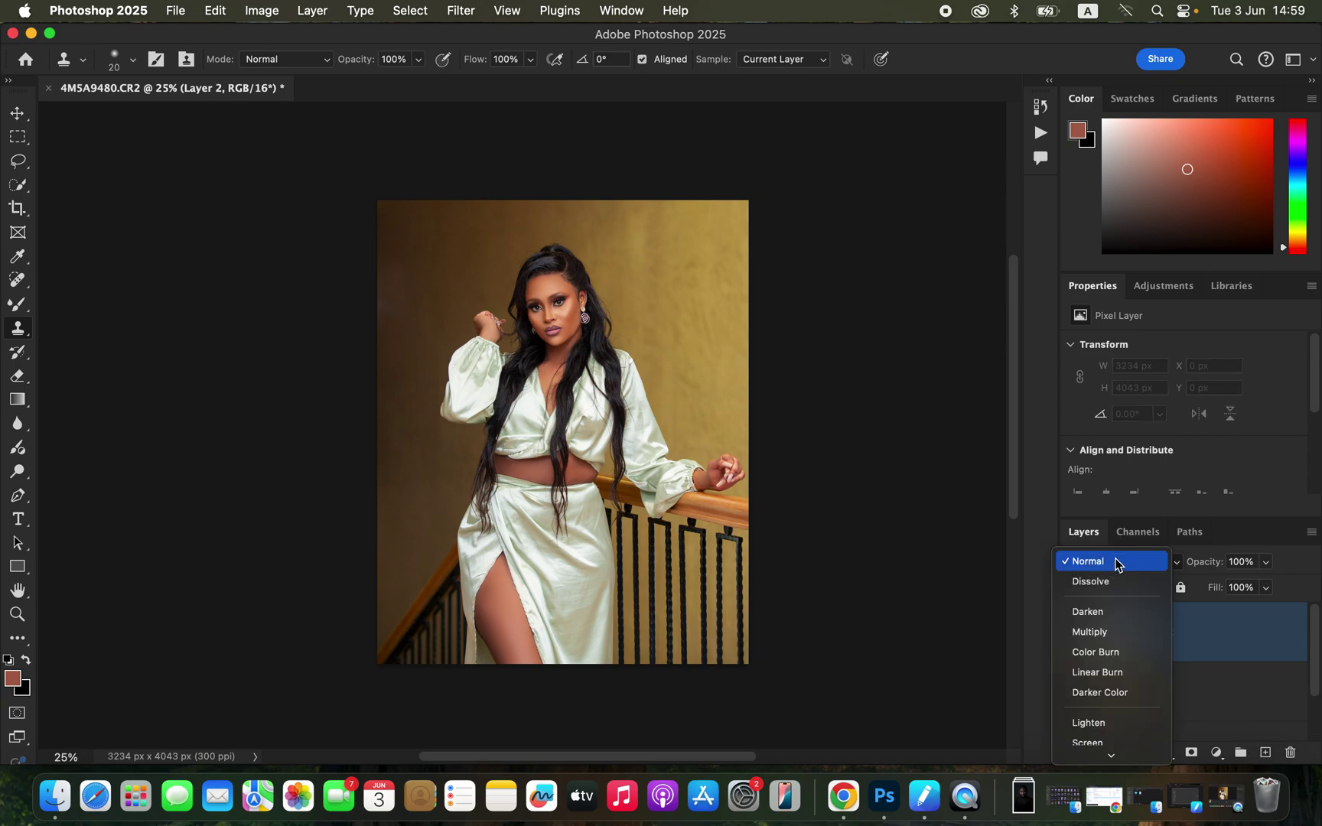
pyautogui.click(1110, 729)
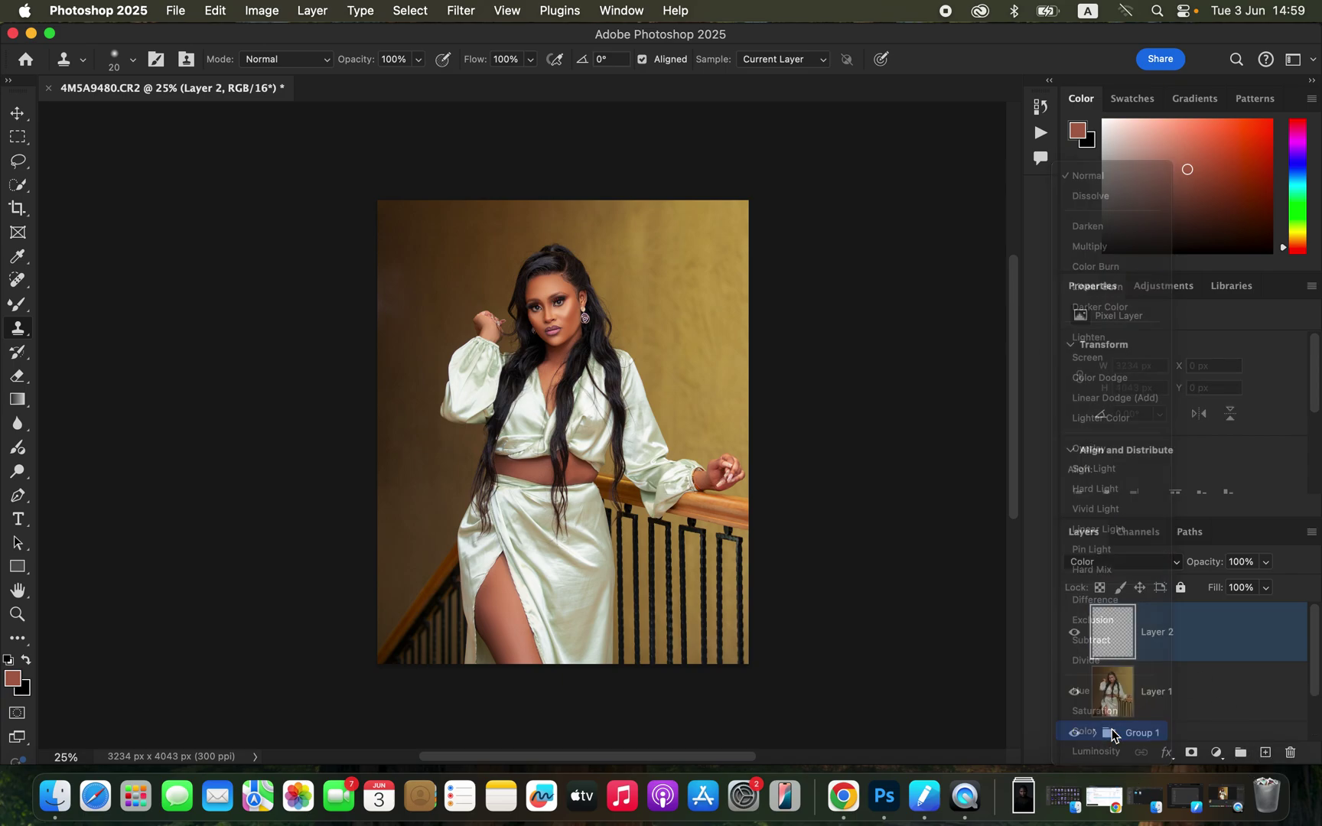
# - Select the woman automatically with Select Subject, using the merged Layer 1 as the source
pyautogui.click(1188, 698)
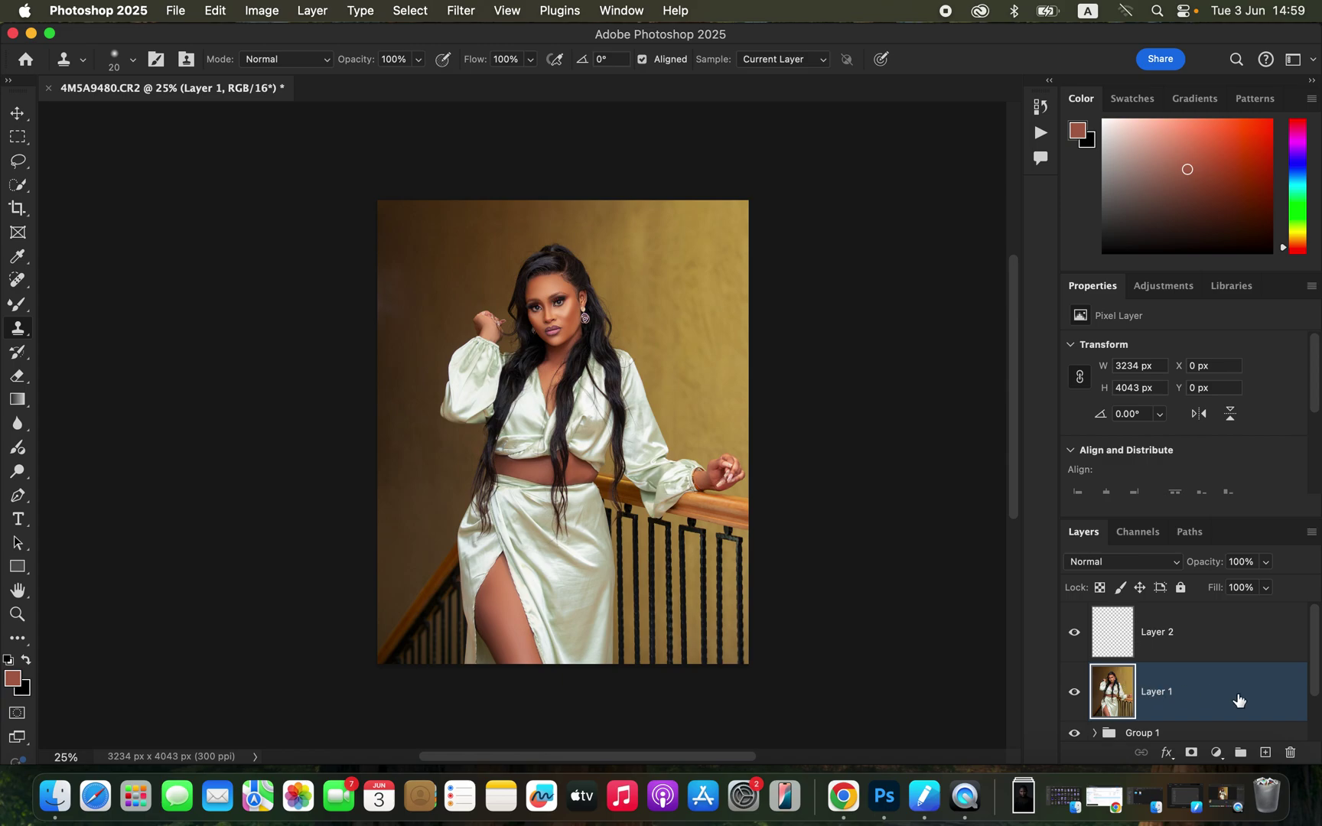
pyautogui.click(406, 9)
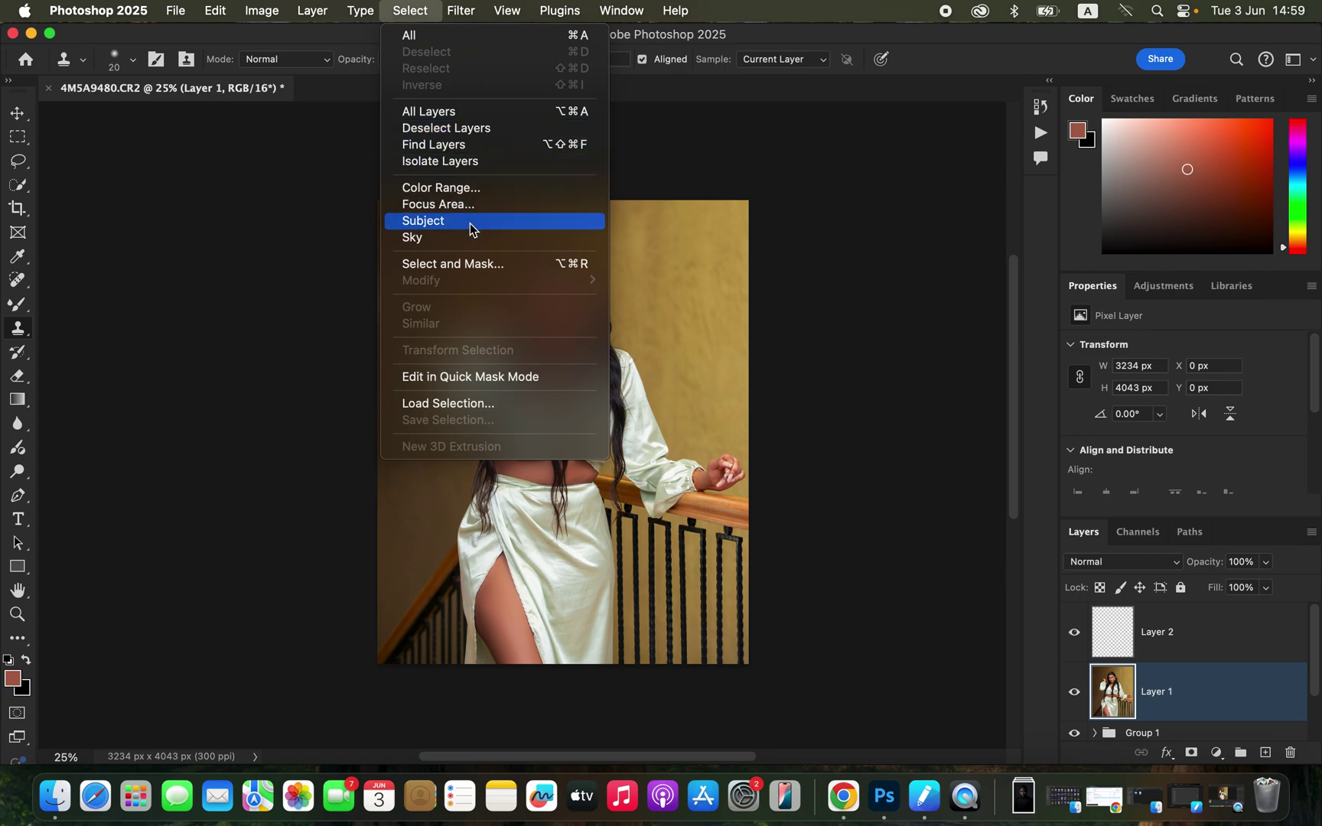
pyautogui.click(423, 221)
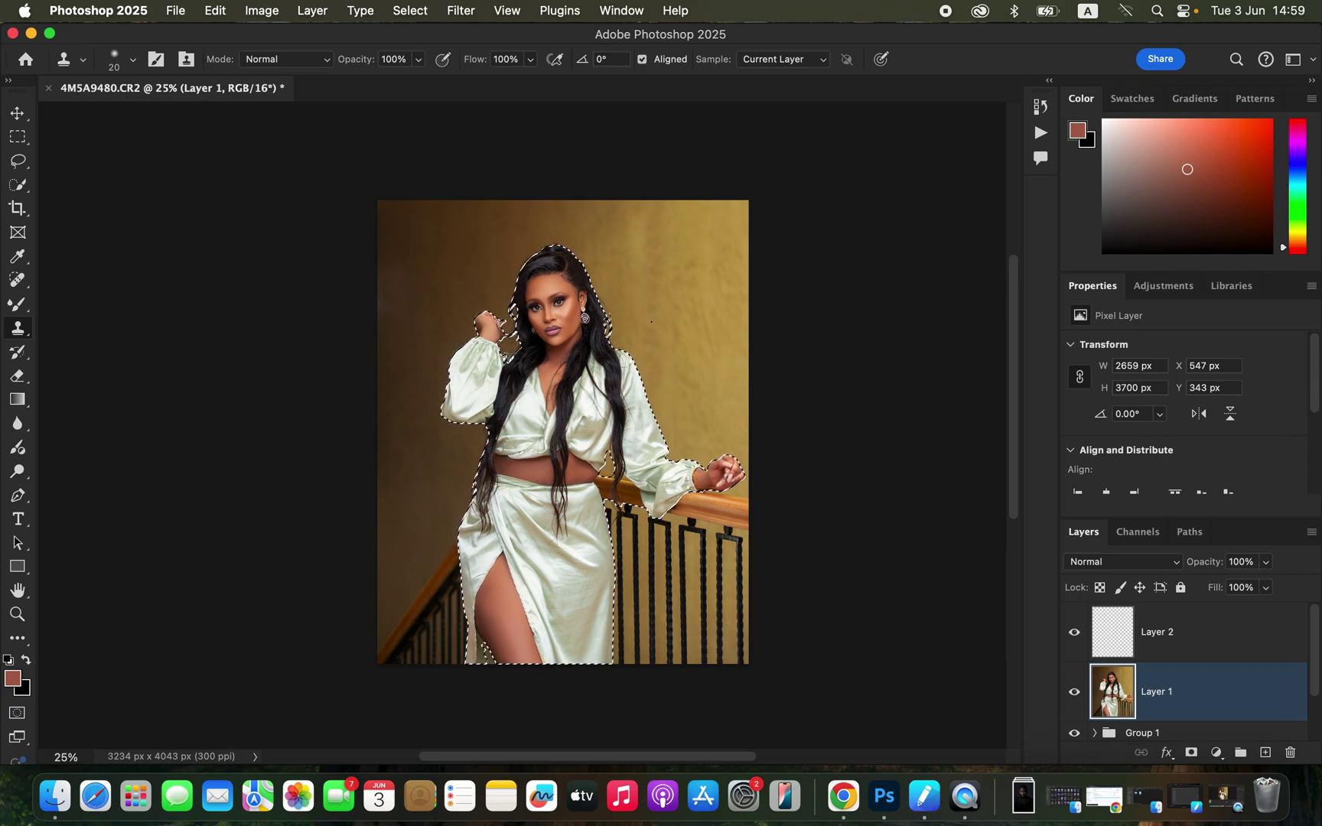
# - Set up the Brush tool on Layer 2 with a Soft Round tip at 0% hardness, reducing its size to 250 px
pyautogui.click(1164, 642)
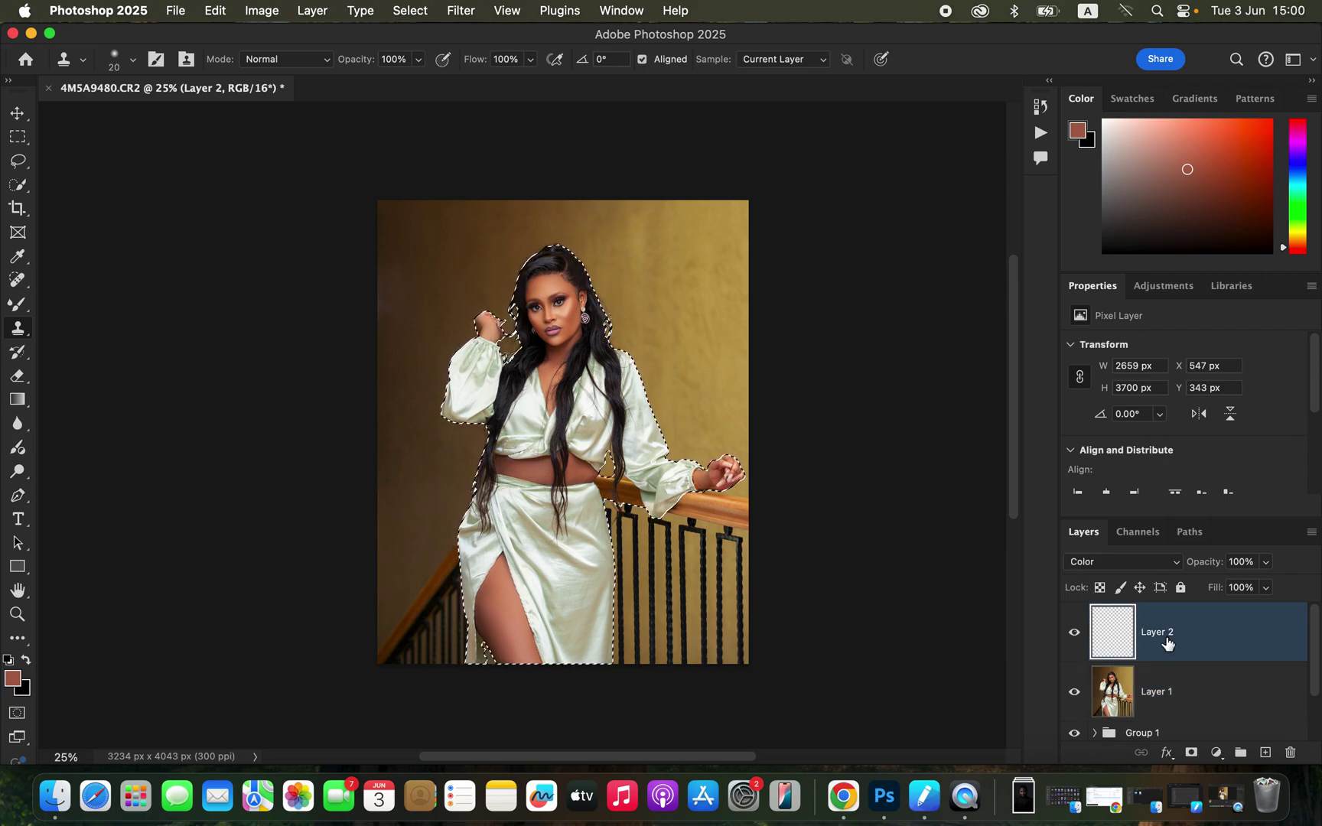
pyautogui.rightClick(19, 307)
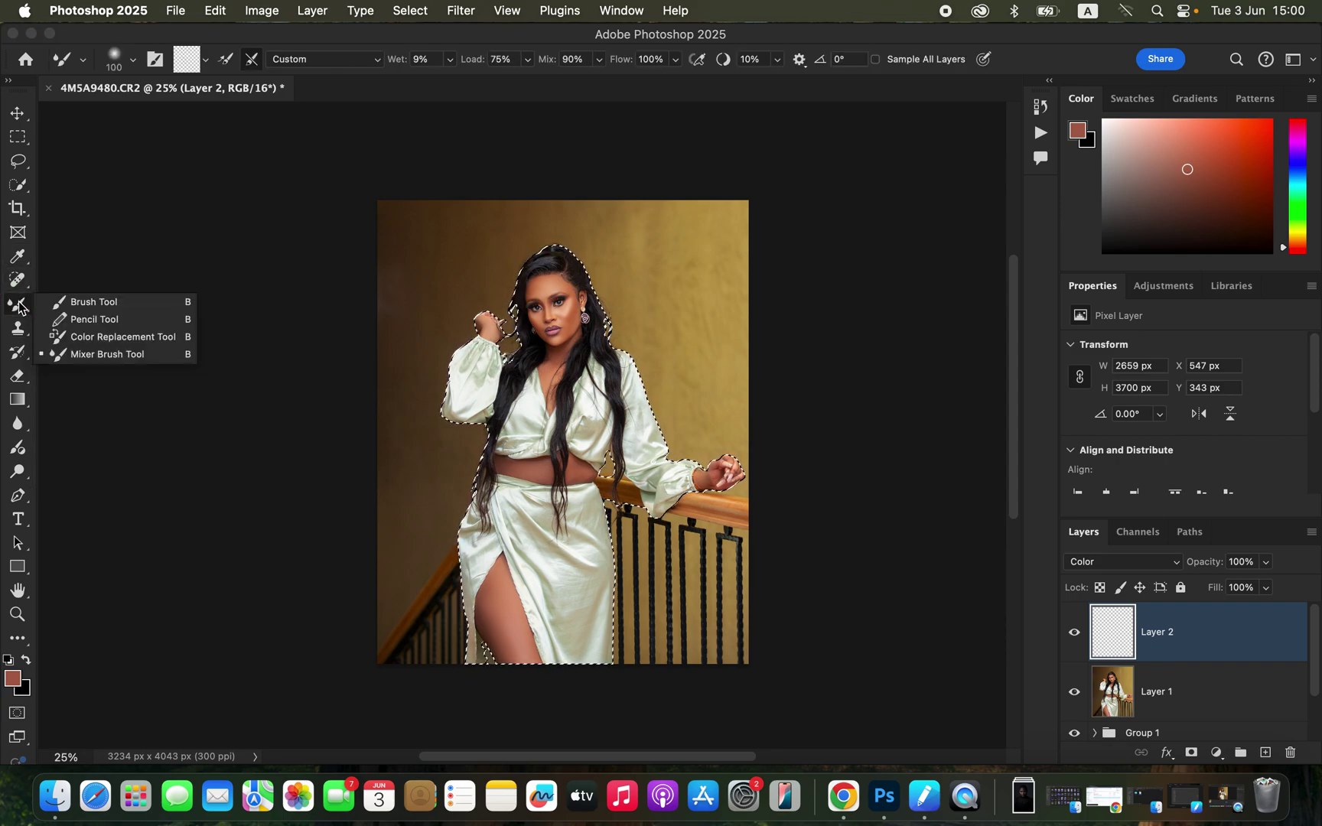
pyautogui.click(86, 303)
pyautogui.click(133, 61)
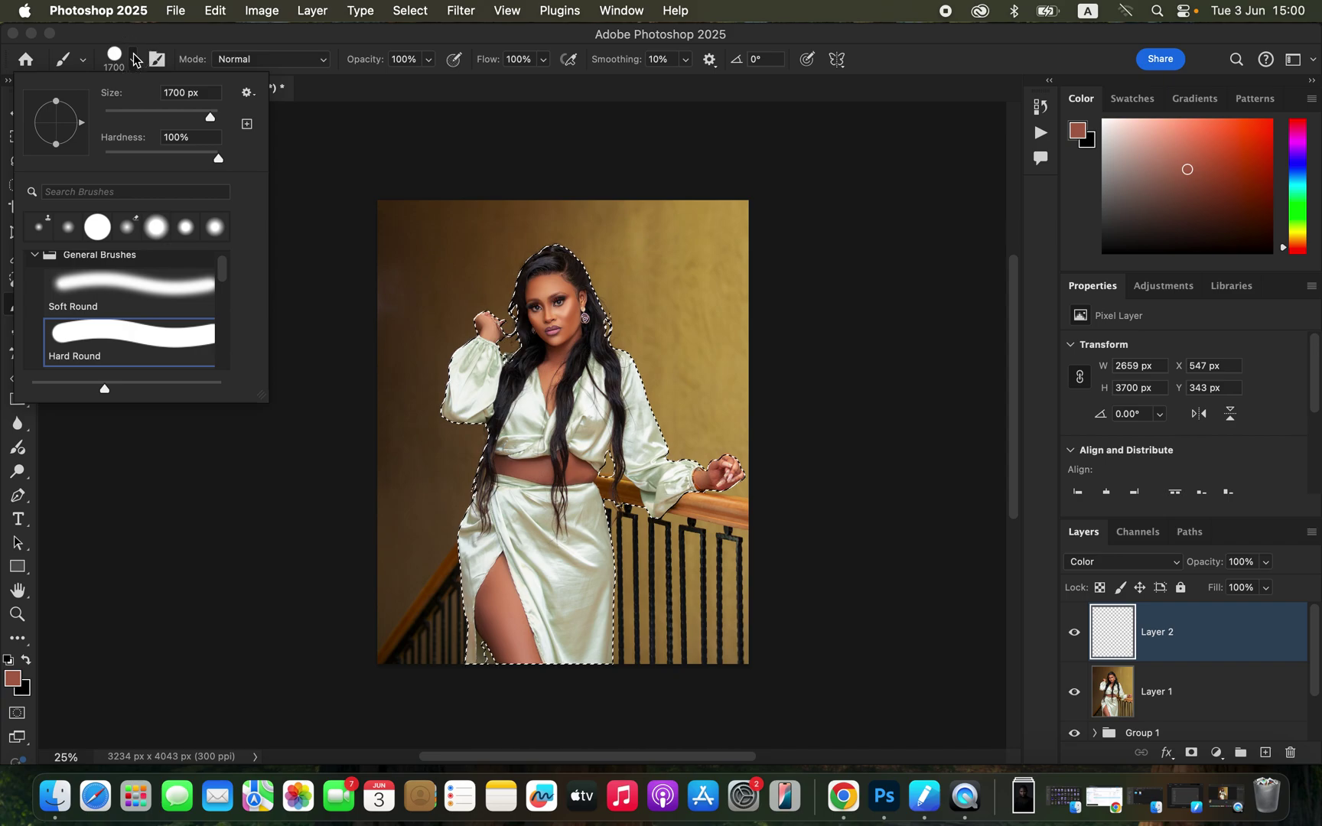
pyautogui.click(139, 300)
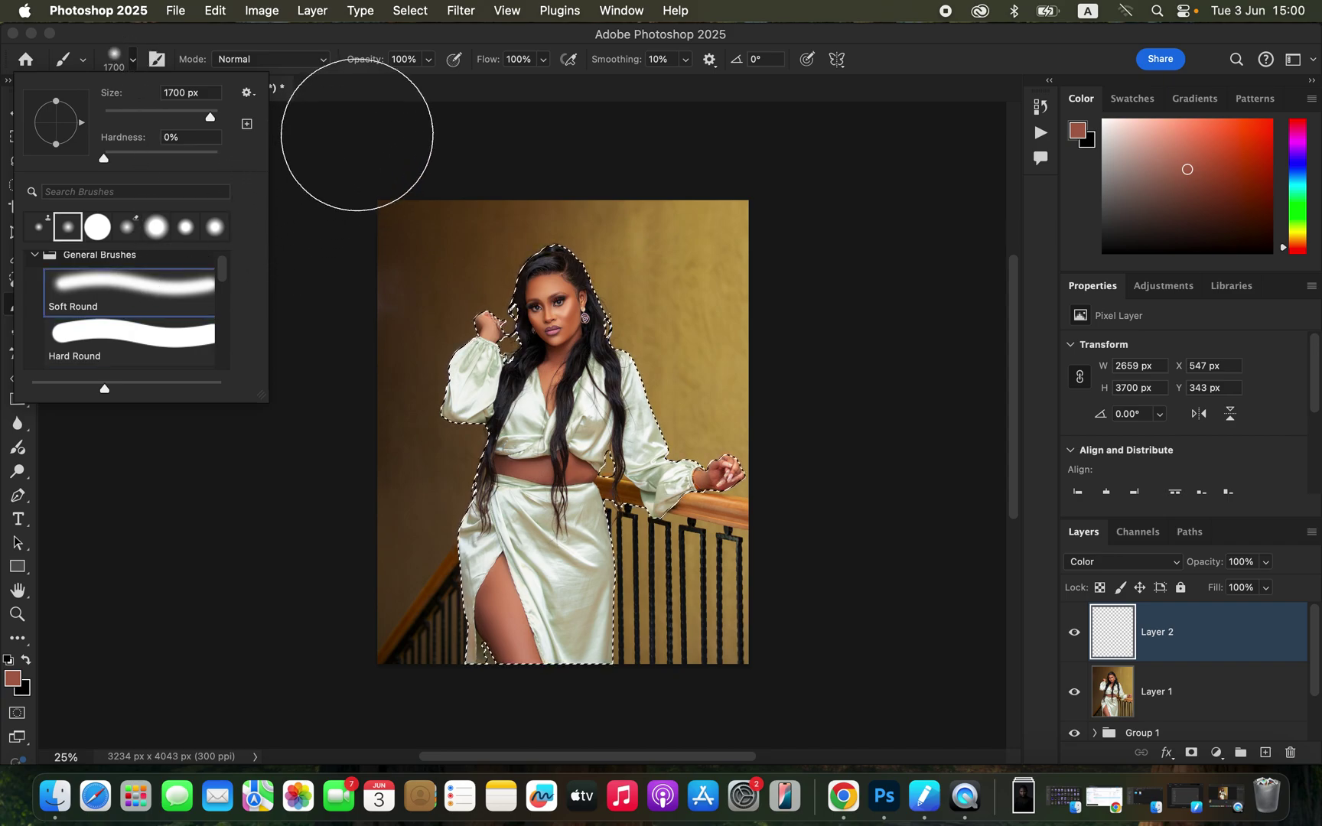
pyautogui.click(385, 130)
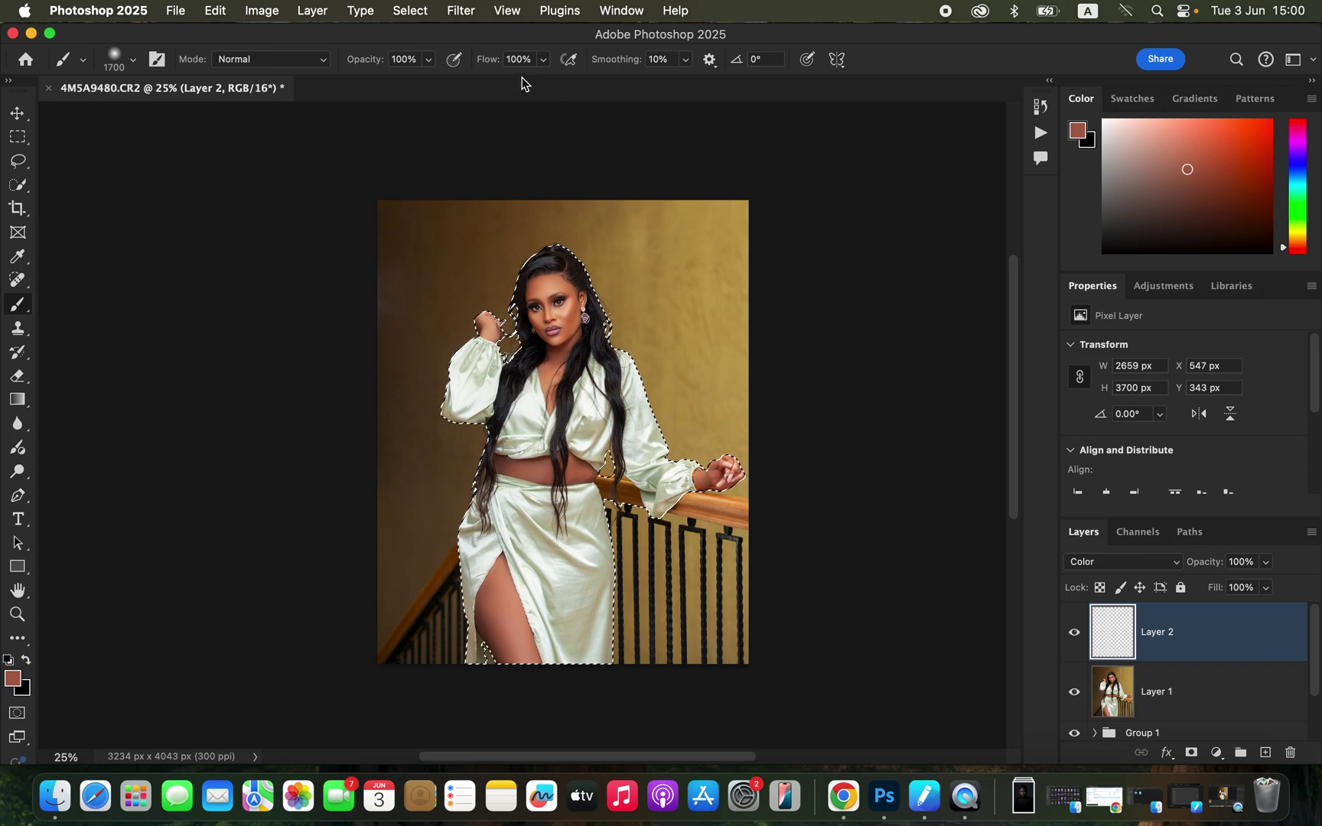
pyautogui.press('[')
pyautogui.press('[')
pyautogui.press('[')
pyautogui.press('[')
pyautogui.press('[')
pyautogui.press('[')
pyautogui.press('[')
pyautogui.press('[')
pyautogui.press('[')
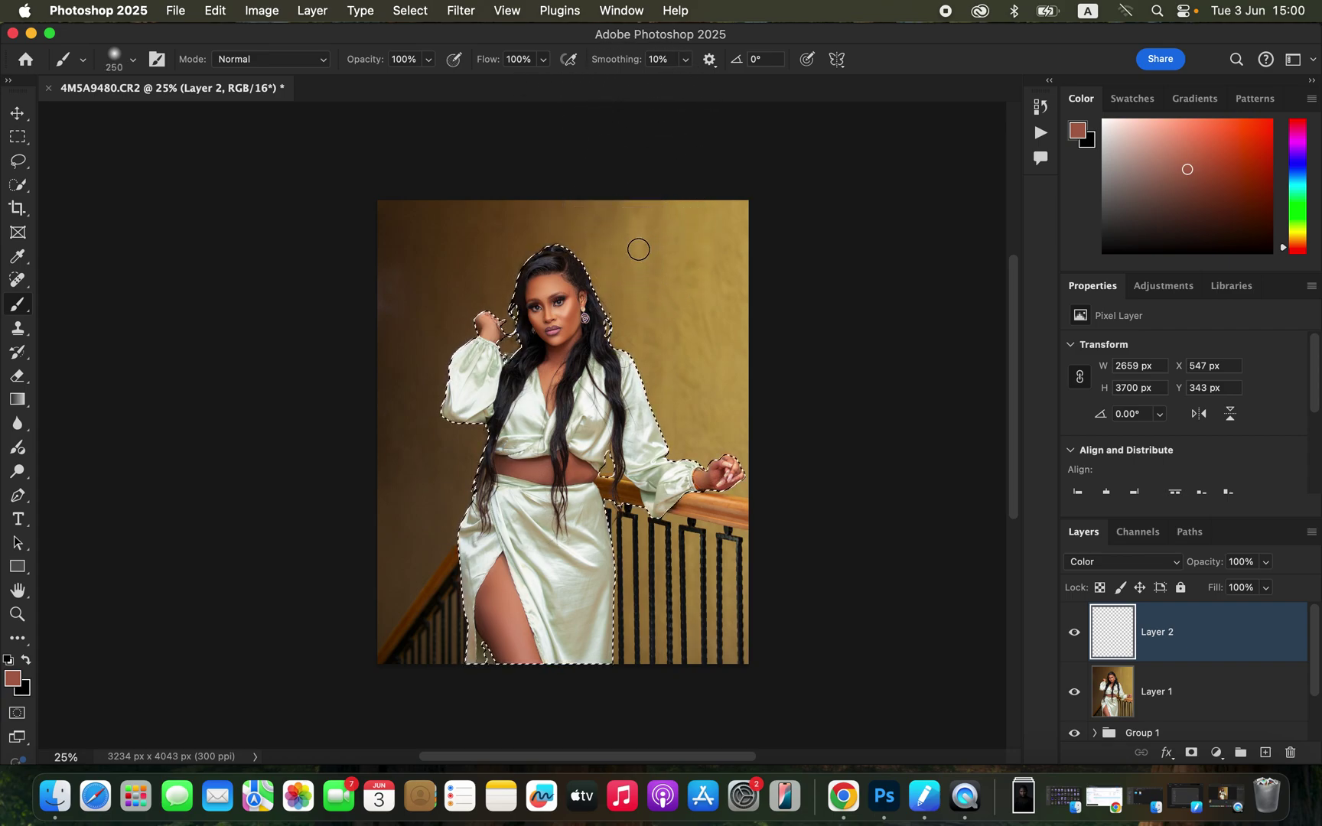
# - Reduce the brush to 125 px and sample the warm skin tone of the cheek beside the earring as the painting colour
pyautogui.press('super+equal')
pyautogui.press('super+equal')
pyautogui.press('super+equal')
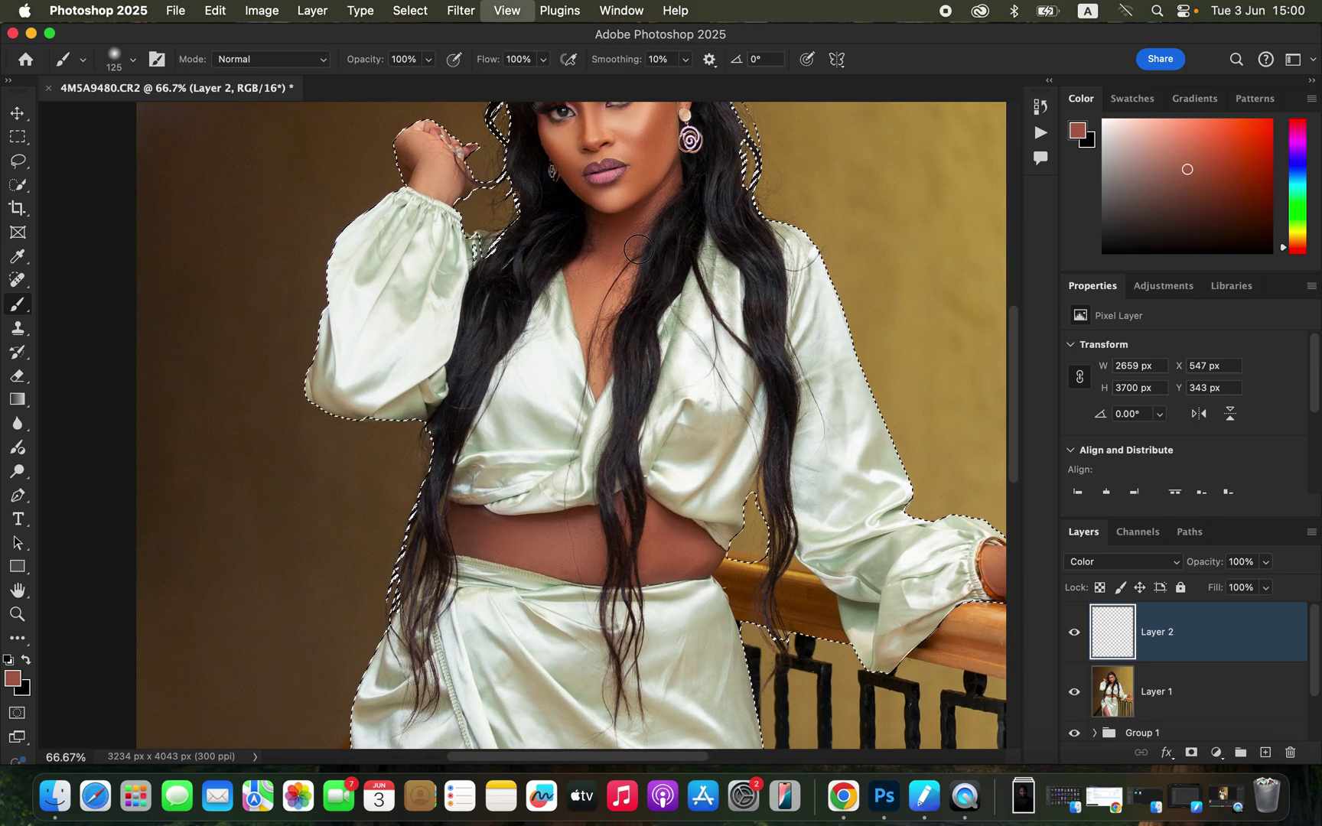
pyautogui.moveTo(726, 285); pyautogui.dragTo(686, 406)
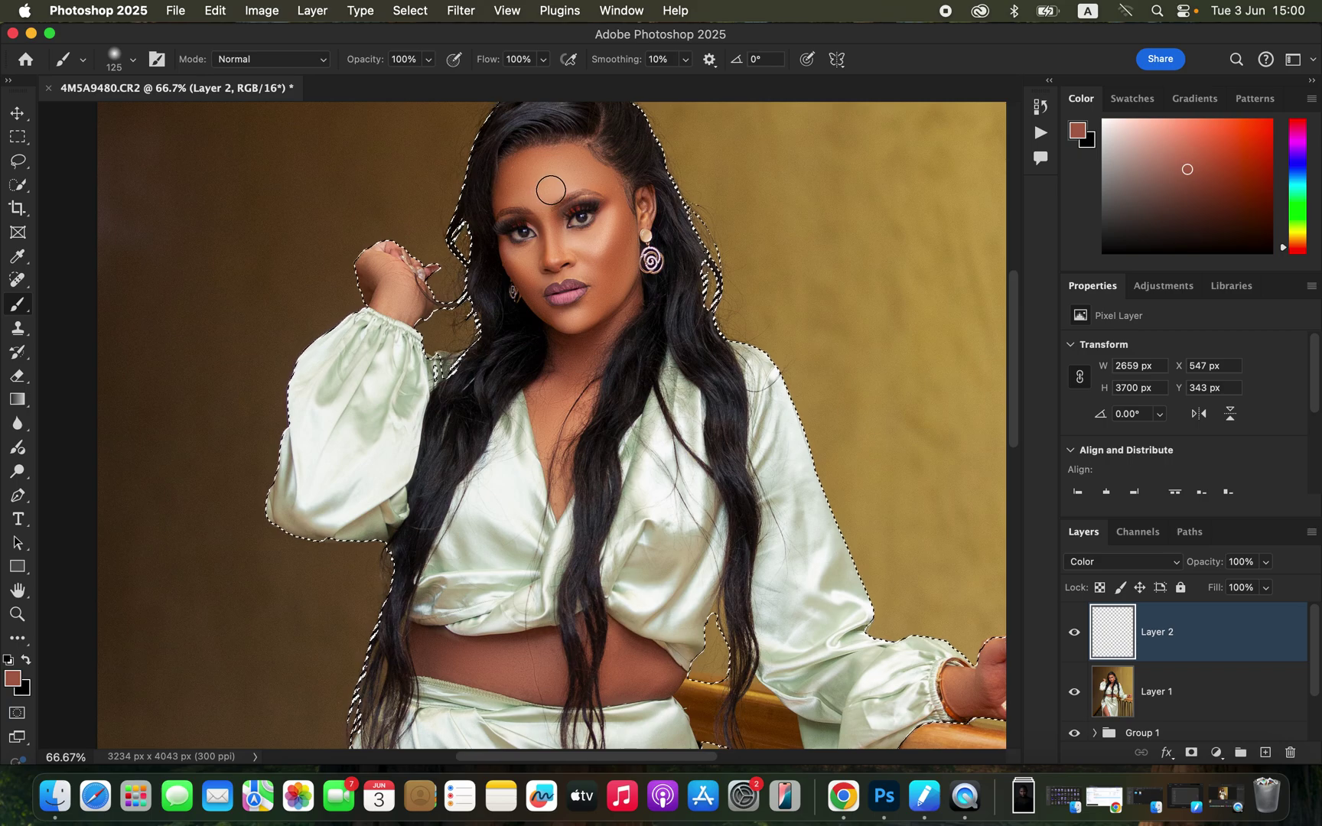
pyautogui.keyDown('alt'); pyautogui.click(617, 280); pyautogui.keyUp('alt')
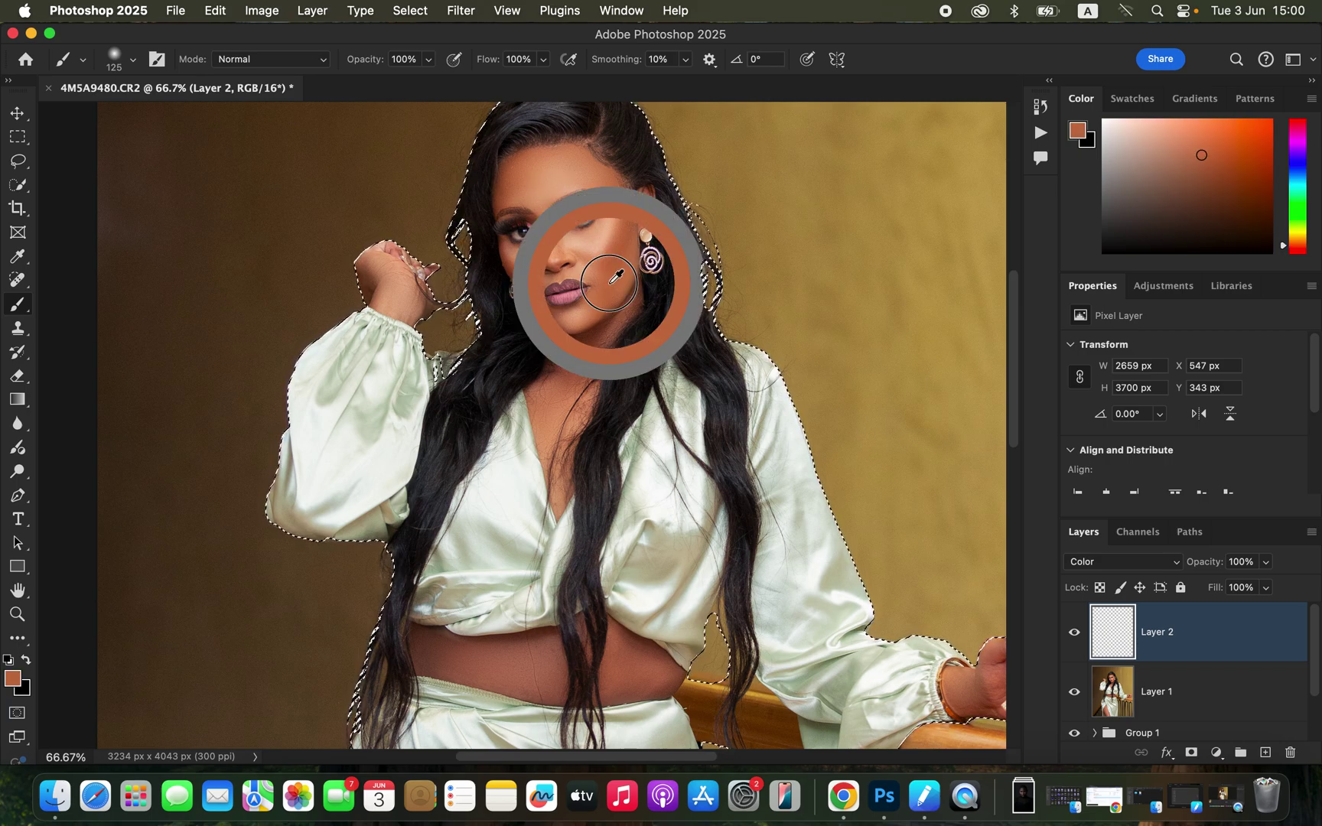
pyautogui.keyDown('alt'); pyautogui.click(619, 272); pyautogui.keyUp('alt')
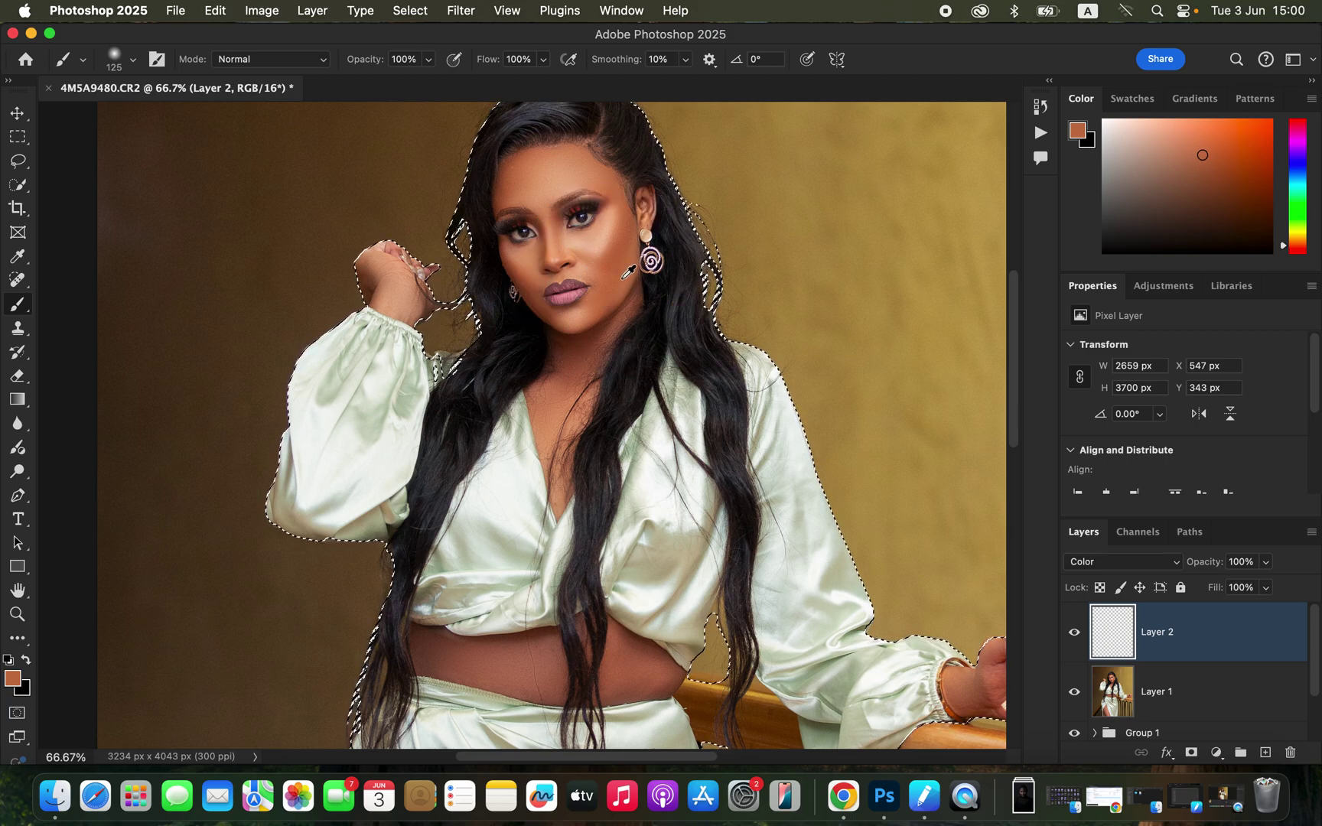
pyautogui.keyDown('alt'); pyautogui.click(608, 274); pyautogui.keyUp('alt')
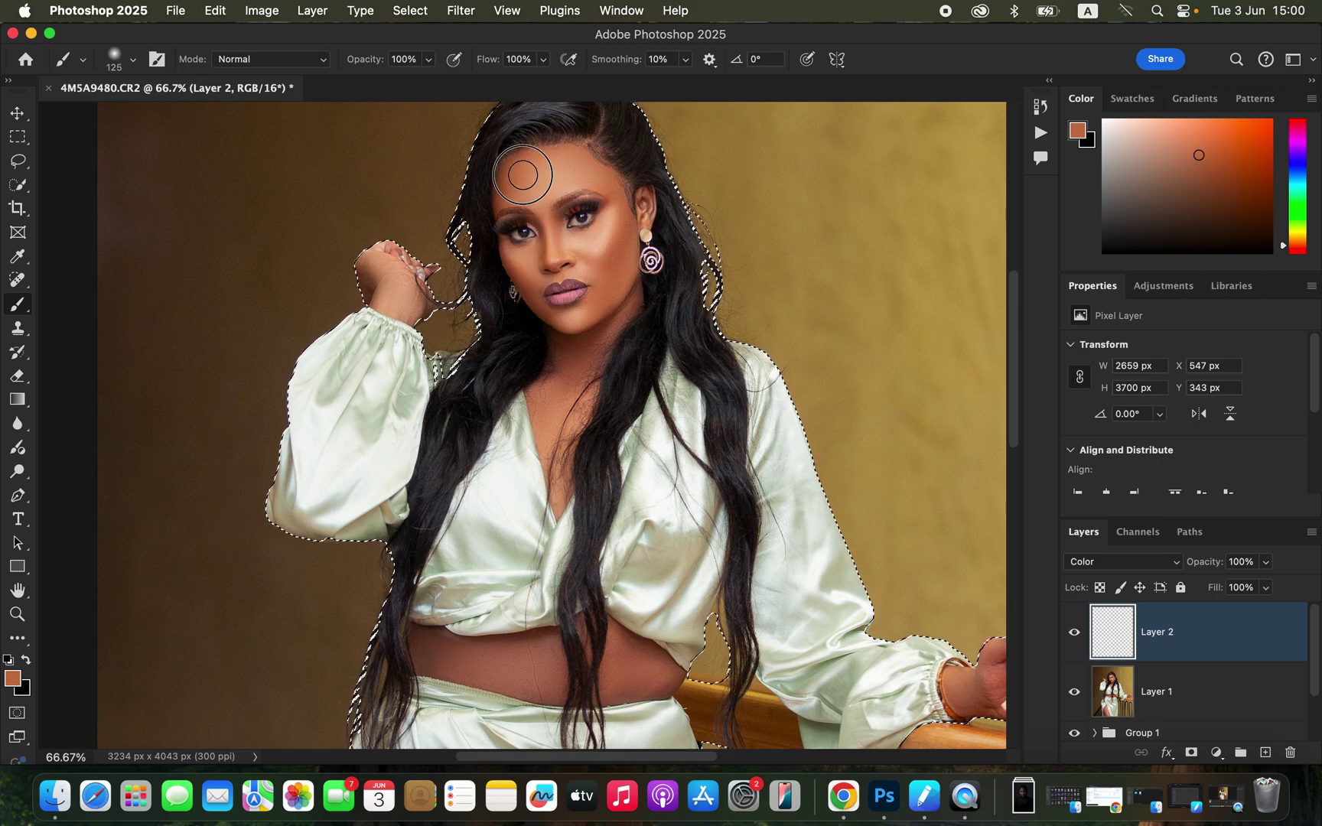
# - Paint the sampled skin tone over the face, neck, chest and raised hand on Layer 2, reducing the brush to 70 px
pyautogui.moveTo(533, 189)
pyautogui.mouseDown()
pyautogui.moveTo(565, 173)
pyautogui.moveTo(544, 187)
pyautogui.moveTo(573, 171)
pyautogui.moveTo(607, 182)
pyautogui.moveTo(622, 222)
pyautogui.moveTo(613, 237)
pyautogui.moveTo(590, 251)
pyautogui.moveTo(570, 240)
pyautogui.moveTo(609, 245)
pyautogui.moveTo(625, 288)
pyautogui.moveTo(552, 399)
pyautogui.moveTo(555, 425)
pyautogui.moveTo(587, 374)
pyautogui.moveTo(559, 472)
pyautogui.moveTo(547, 306)
pyautogui.moveTo(522, 258)
pyautogui.moveTo(579, 263)
pyautogui.moveTo(566, 196)
pyautogui.mouseUp()
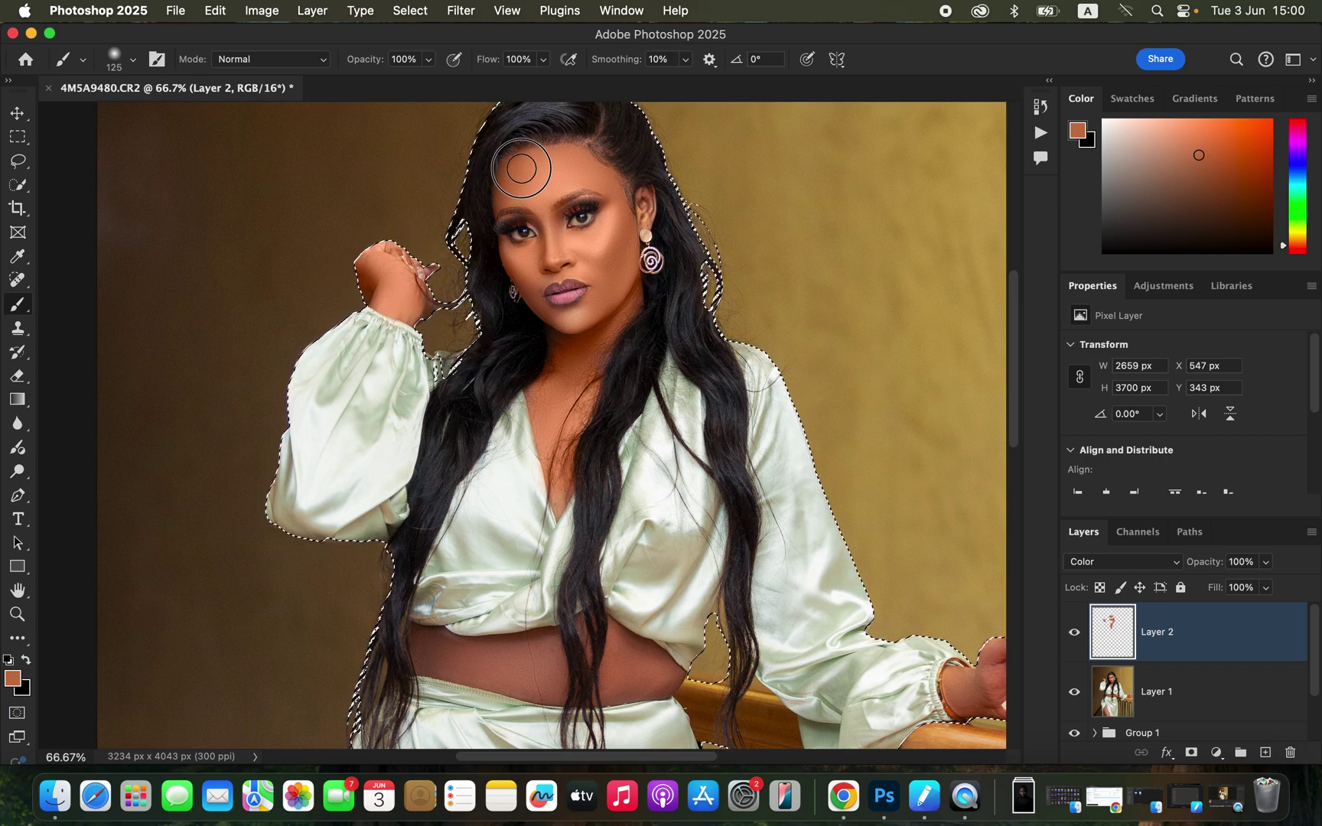
pyautogui.moveTo(571, 354); pyautogui.dragTo(552, 318)
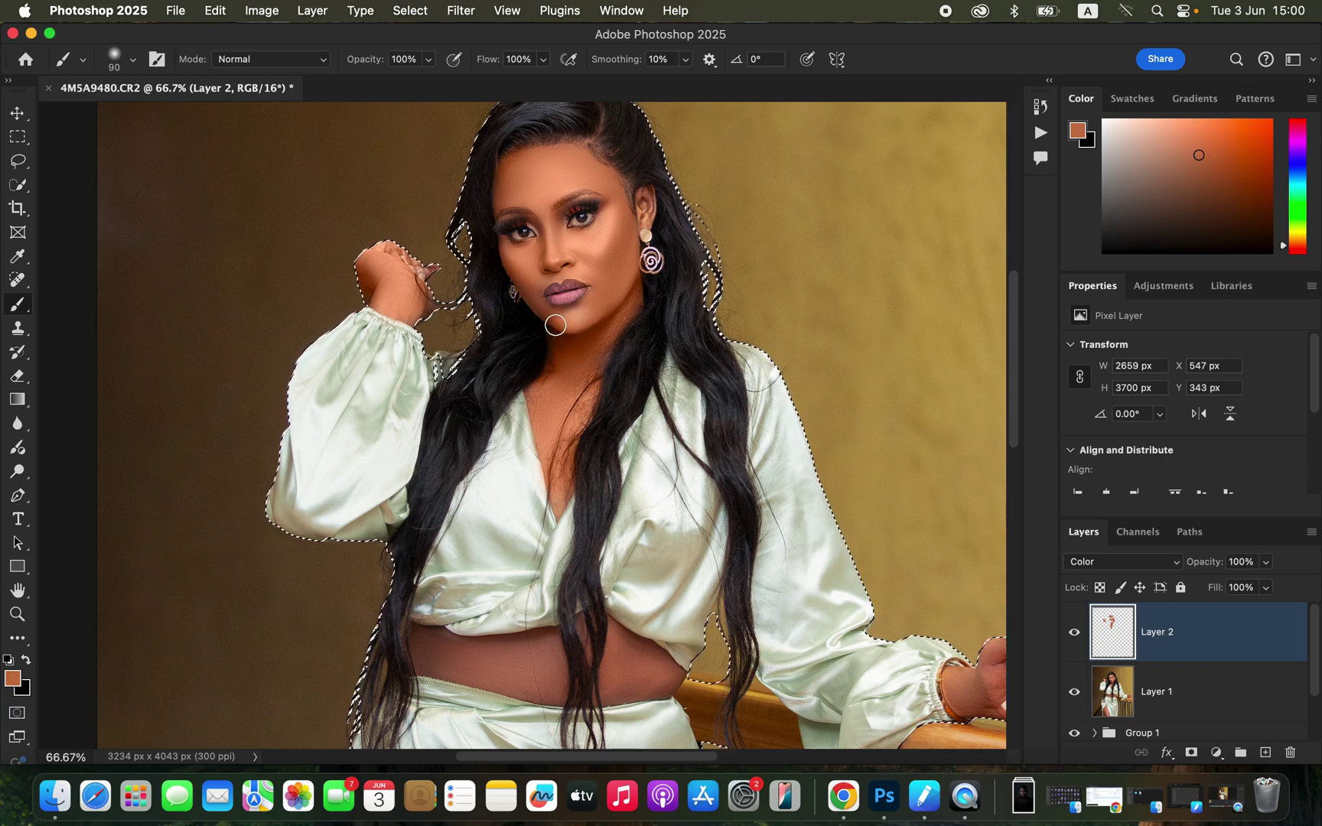
pyautogui.moveTo(538, 289)
pyautogui.mouseDown()
pyautogui.moveTo(559, 320)
pyautogui.moveTo(603, 299)
pyautogui.mouseUp()
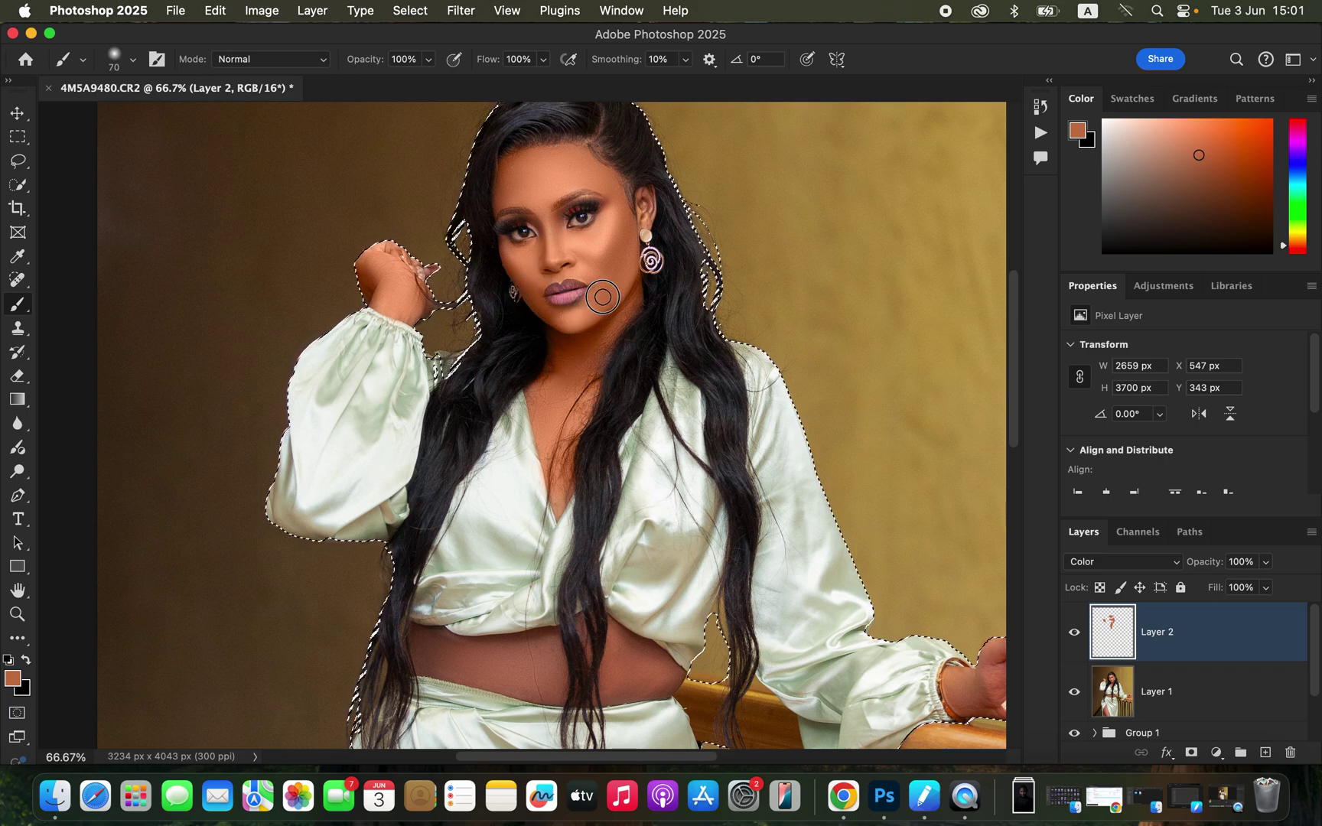
pyautogui.moveTo(517, 180)
pyautogui.mouseDown()
pyautogui.moveTo(575, 153)
pyautogui.moveTo(638, 235)
pyautogui.moveTo(650, 192)
pyautogui.mouseUp()
pyautogui.moveTo(614, 321); pyautogui.dragTo(591, 380)
# - Paint the sampled skin tone over the bare midriff and the hand on the railing with the 70 px brush
pyautogui.press('space')
pyautogui.moveTo(585, 466)
pyautogui.mouseDown()
pyautogui.moveTo(593, 259)
pyautogui.moveTo(579, 207)
pyautogui.mouseUp()
pyautogui.moveTo(428, 396)
pyautogui.mouseDown()
pyautogui.moveTo(536, 388)
pyautogui.moveTo(547, 427)
pyautogui.moveTo(515, 396)
pyautogui.moveTo(501, 412)
pyautogui.moveTo(466, 410)
pyautogui.moveTo(549, 429)
pyautogui.moveTo(534, 388)
pyautogui.moveTo(544, 430)
pyautogui.moveTo(530, 437)
pyautogui.moveTo(550, 416)
pyautogui.moveTo(612, 404)
pyautogui.moveTo(612, 389)
pyautogui.moveTo(657, 407)
pyautogui.moveTo(599, 438)
pyautogui.moveTo(612, 414)
pyautogui.mouseUp()
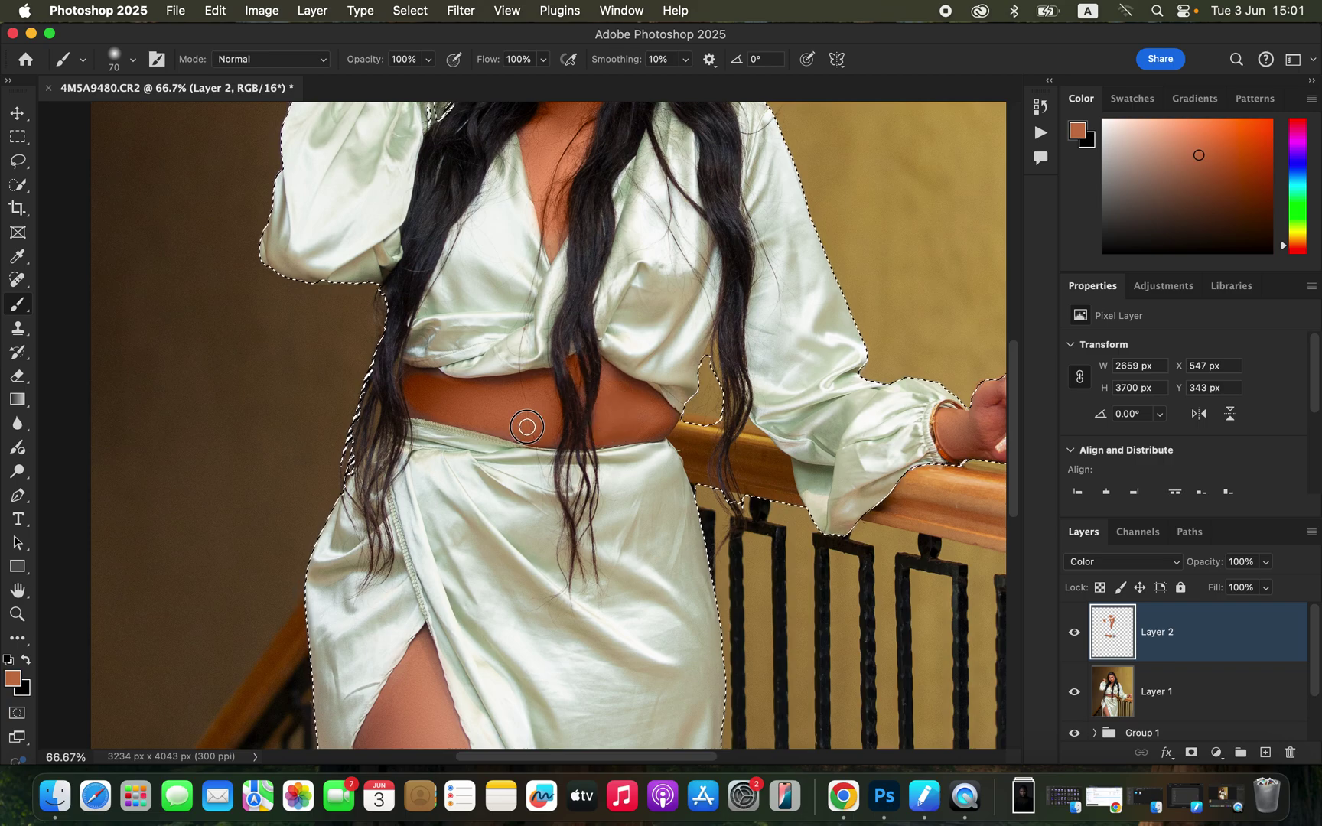
pyautogui.scroll(-5, 796, 392)
pyautogui.hscroll(5, 796, 392)
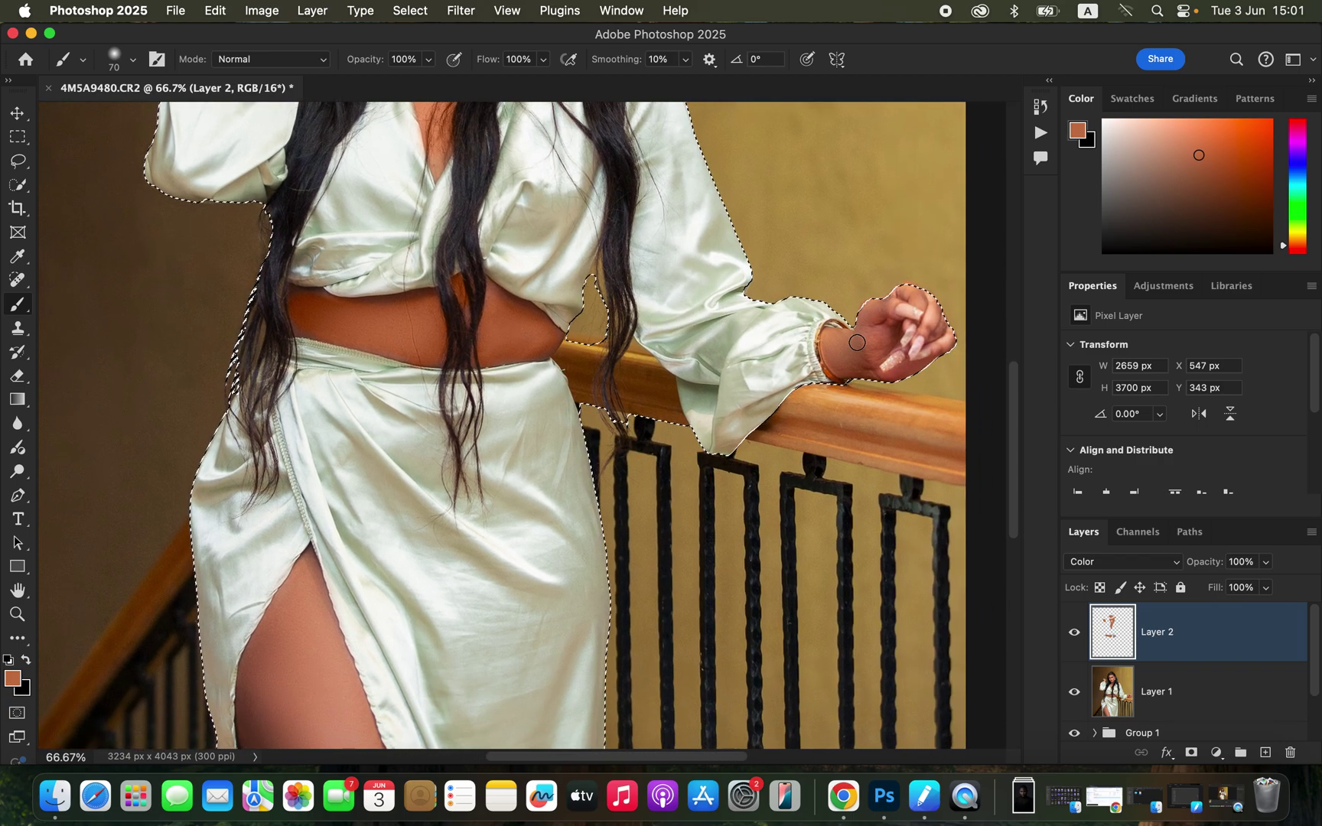
pyautogui.moveTo(864, 334)
pyautogui.mouseDown()
pyautogui.moveTo(912, 295)
pyautogui.moveTo(946, 336)
pyautogui.moveTo(916, 366)
pyautogui.moveTo(885, 342)
pyautogui.moveTo(884, 312)
pyautogui.moveTo(906, 298)
pyautogui.moveTo(947, 341)
pyautogui.moveTo(854, 364)
pyautogui.moveTo(884, 377)
pyautogui.moveTo(910, 371)
pyautogui.moveTo(826, 322)
pyautogui.mouseUp()
# - Paint the sampled skin tone over the exposed thigh, and erase the colour spill along the skirt slit with the 35 px Eraser
pyautogui.scroll(-5, 594, 446)
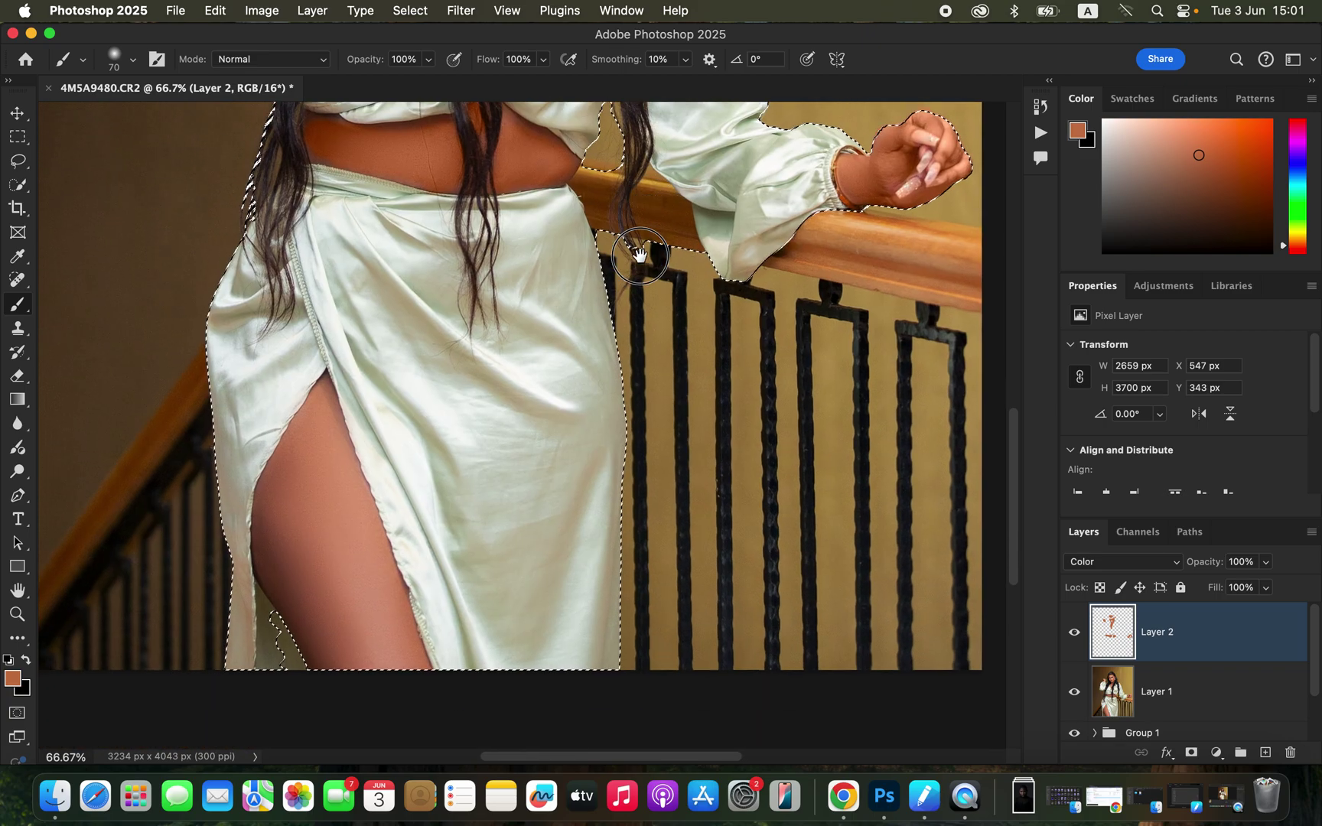
pyautogui.moveTo(341, 398)
pyautogui.mouseDown()
pyautogui.moveTo(413, 567)
pyautogui.moveTo(381, 531)
pyautogui.moveTo(313, 386)
pyautogui.moveTo(269, 481)
pyautogui.moveTo(275, 519)
pyautogui.moveTo(372, 620)
pyautogui.moveTo(321, 505)
pyautogui.moveTo(293, 505)
pyautogui.moveTo(310, 581)
pyautogui.moveTo(278, 522)
pyautogui.moveTo(340, 599)
pyautogui.moveTo(421, 608)
pyautogui.moveTo(331, 423)
pyautogui.moveTo(329, 346)
pyautogui.moveTo(322, 355)
pyautogui.mouseUp()
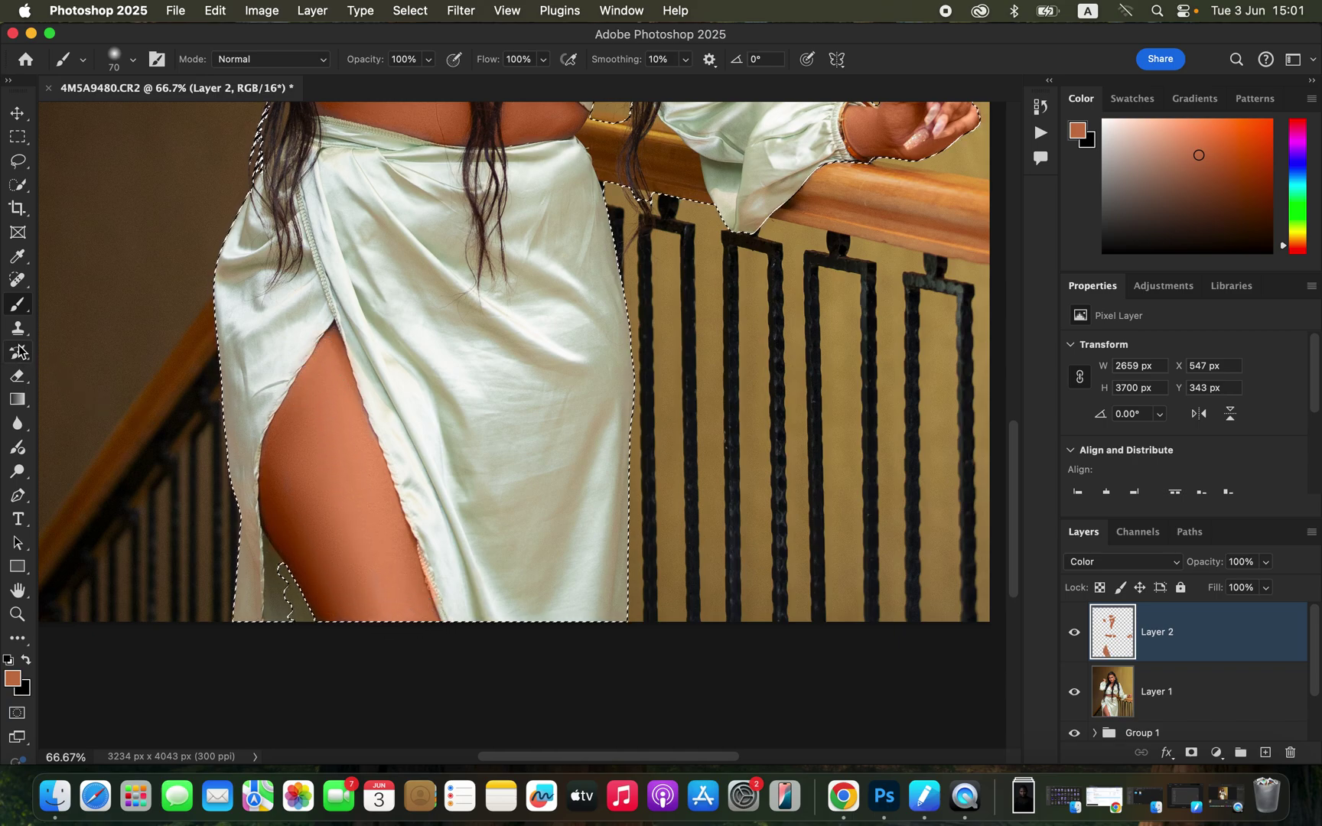
pyautogui.click(18, 376)
pyautogui.moveTo(426, 561); pyautogui.dragTo(445, 620)
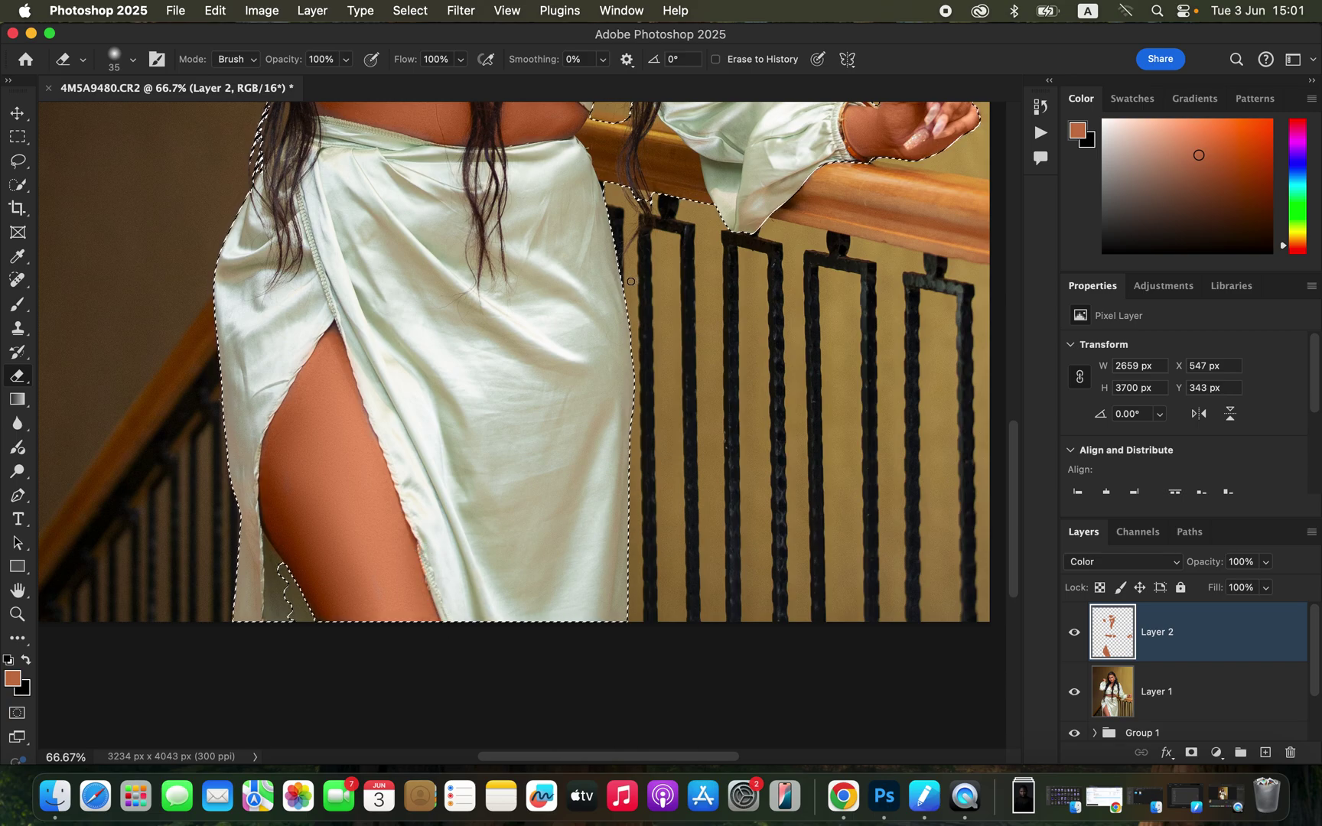
# - Erase the skin-tone paint from the eyebrow nearest the large earring on Layer 2 with the 35 px Eraser
pyautogui.scroll(15, 624, 452)
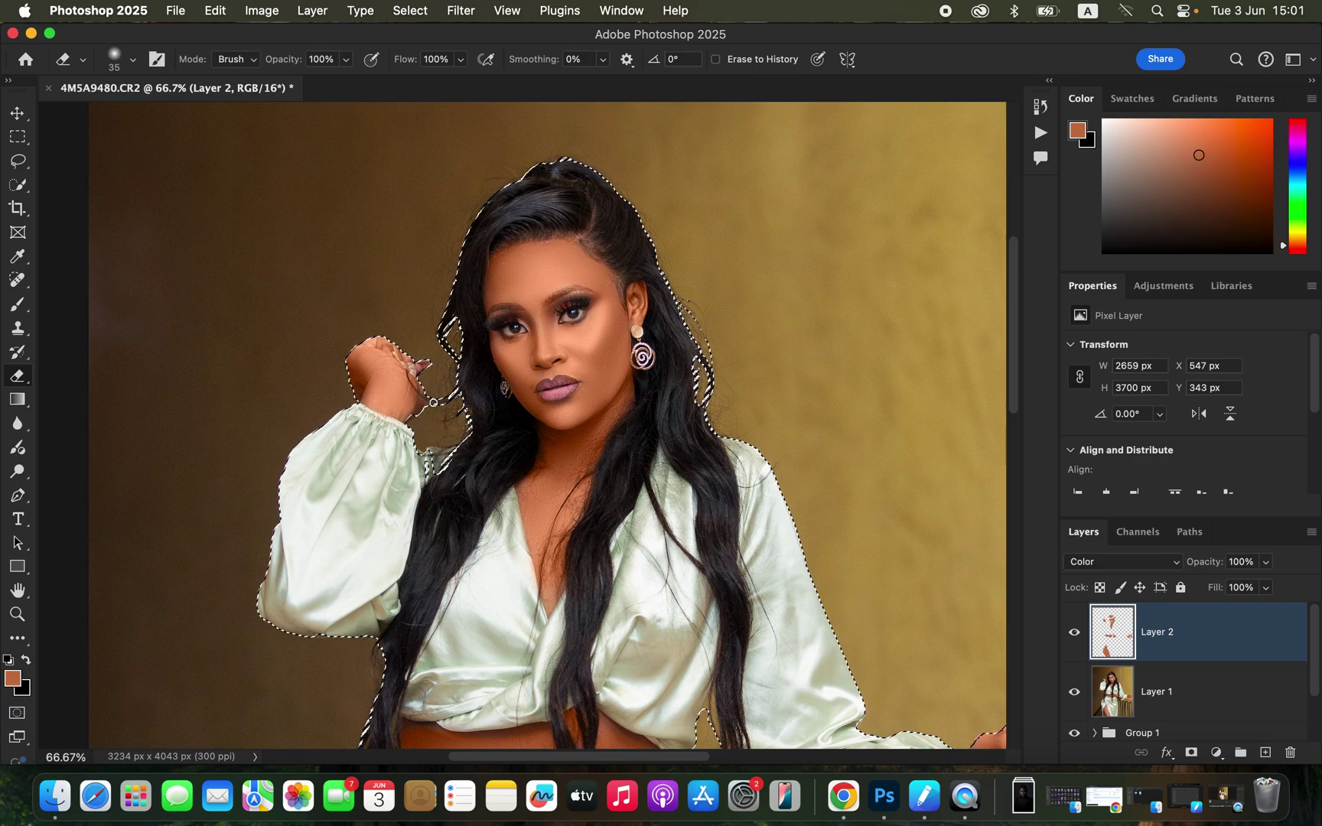
pyautogui.press('b')
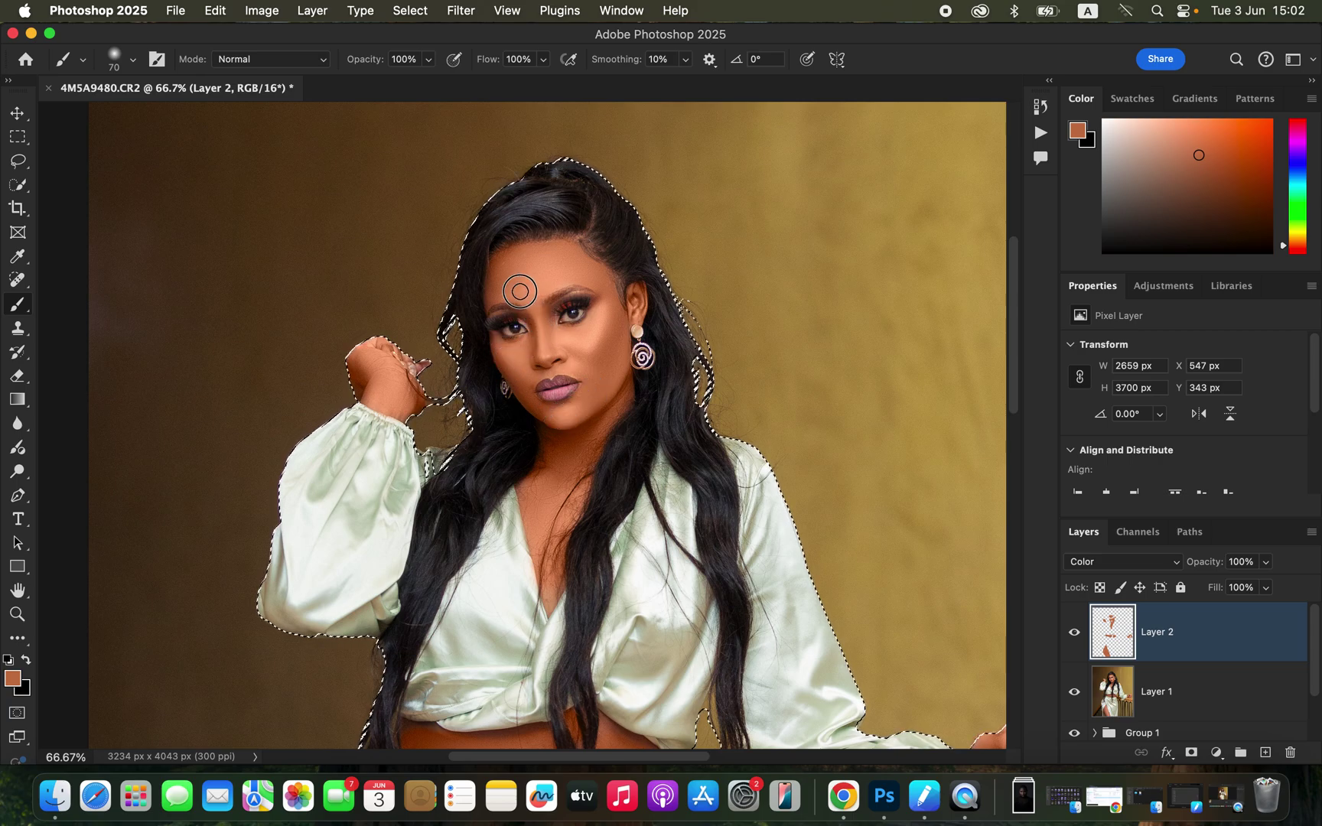
pyautogui.press('e')
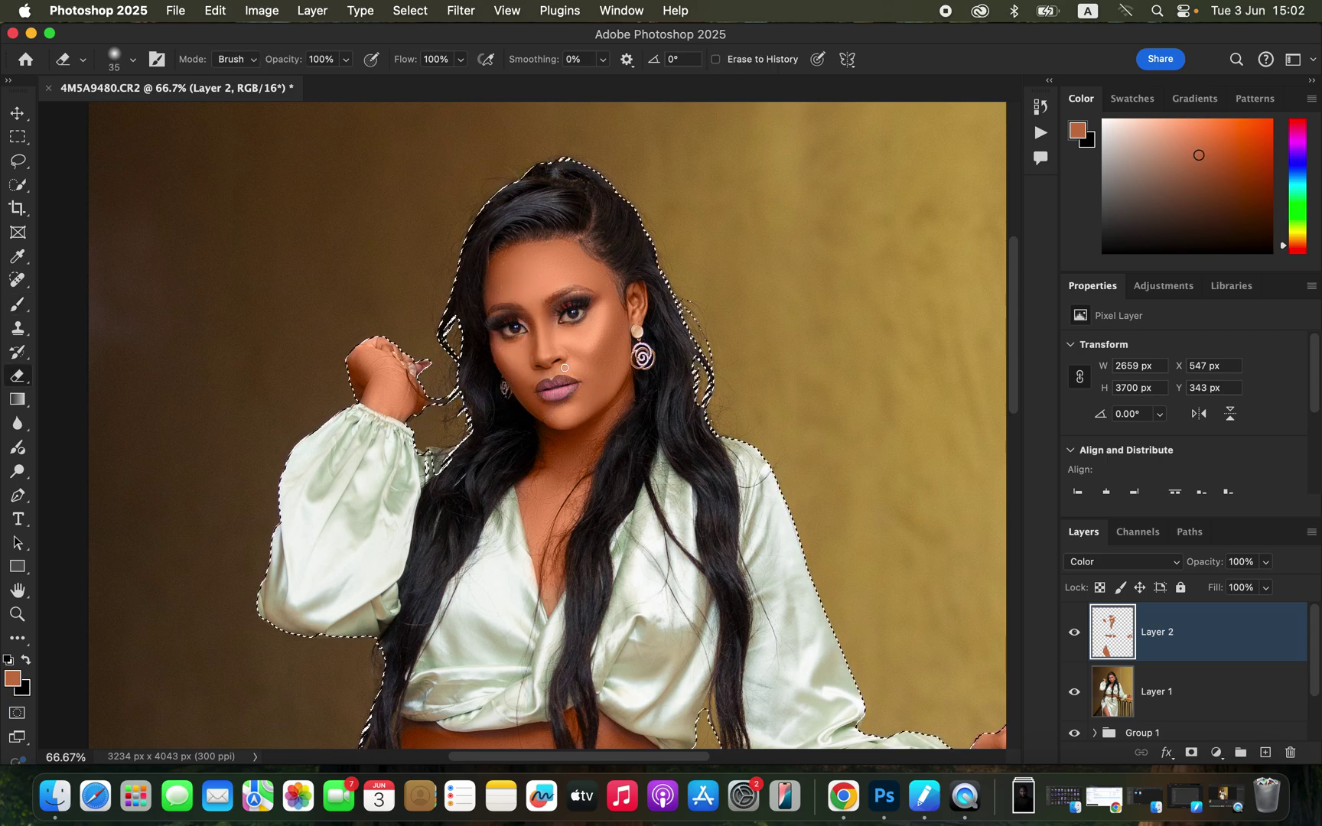
pyautogui.press('super+plus')
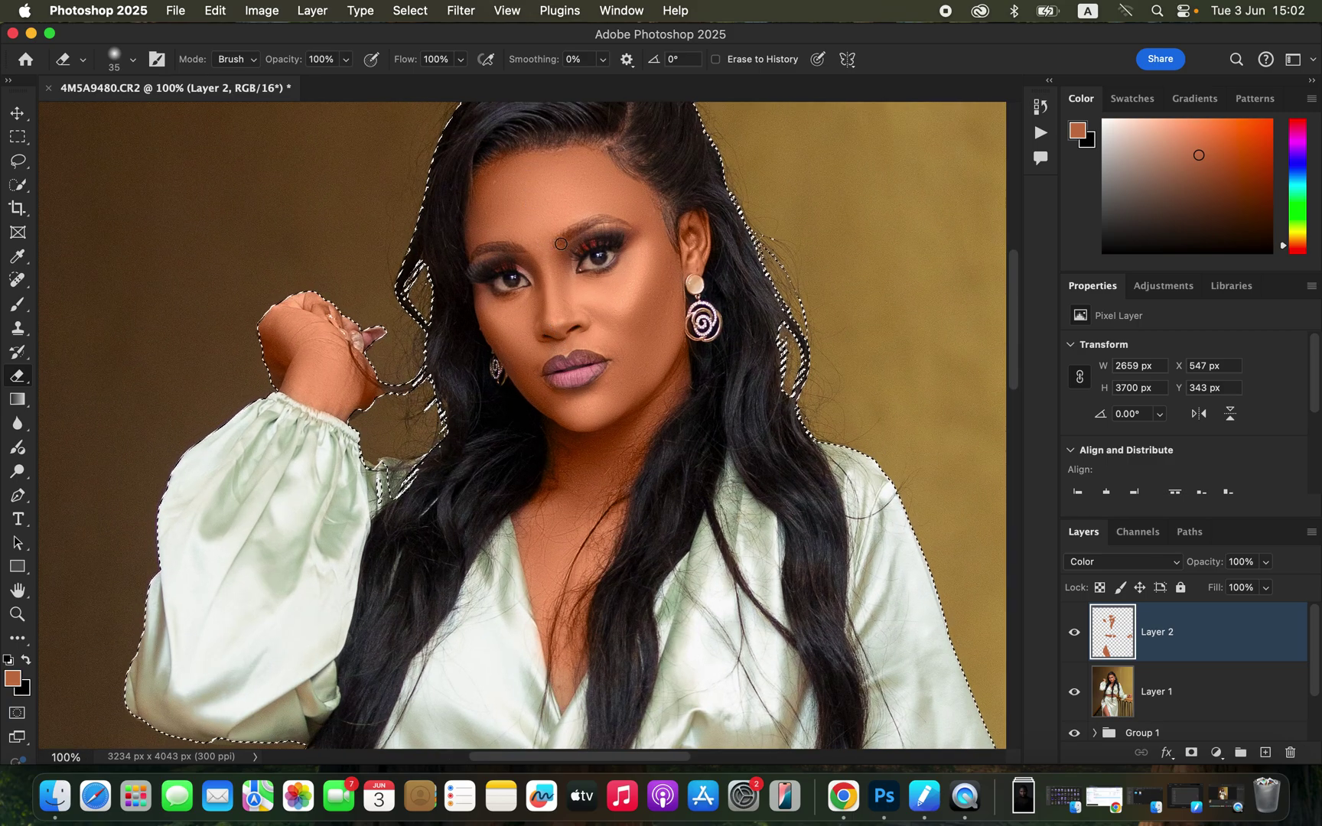
pyautogui.moveTo(605, 219)
pyautogui.mouseDown()
pyautogui.moveTo(556, 241)
pyautogui.moveTo(597, 229)
pyautogui.mouseUp()
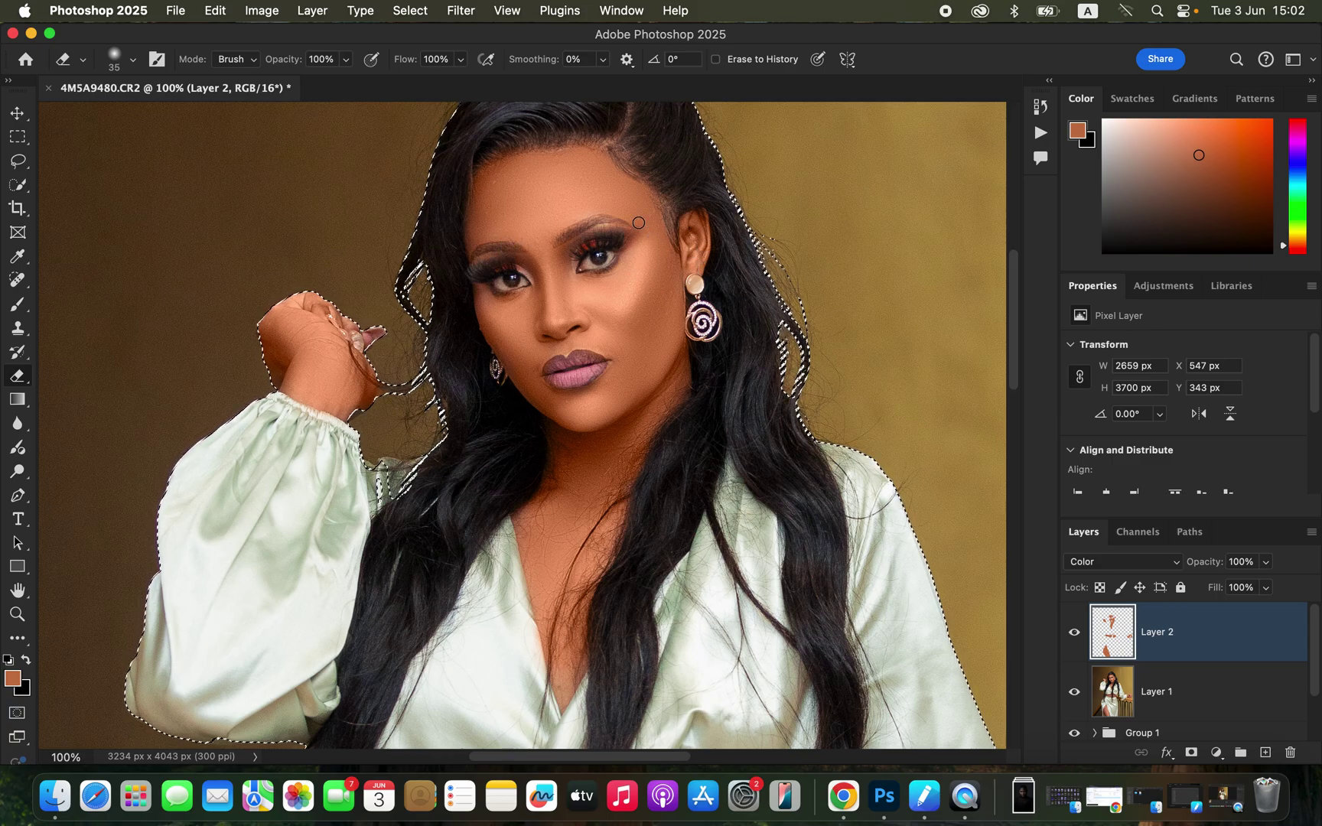
# - Lower Layer 2's opacity to 55% and deselect the outline around the woman
pyautogui.press('super+minus')
pyautogui.press('super+minus')
pyautogui.press('super+minus')
pyautogui.press('super+minus')
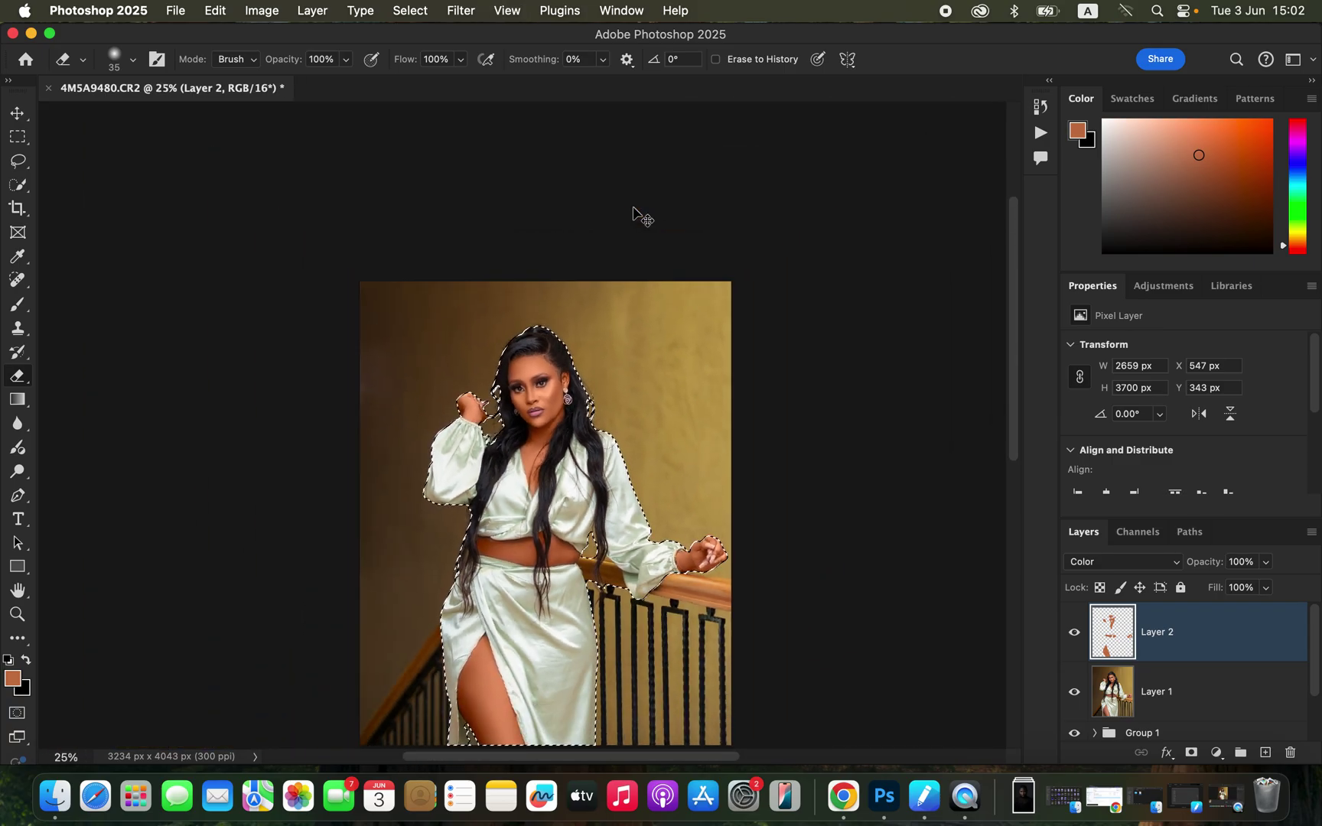
pyautogui.scroll(-2, 634, 207)
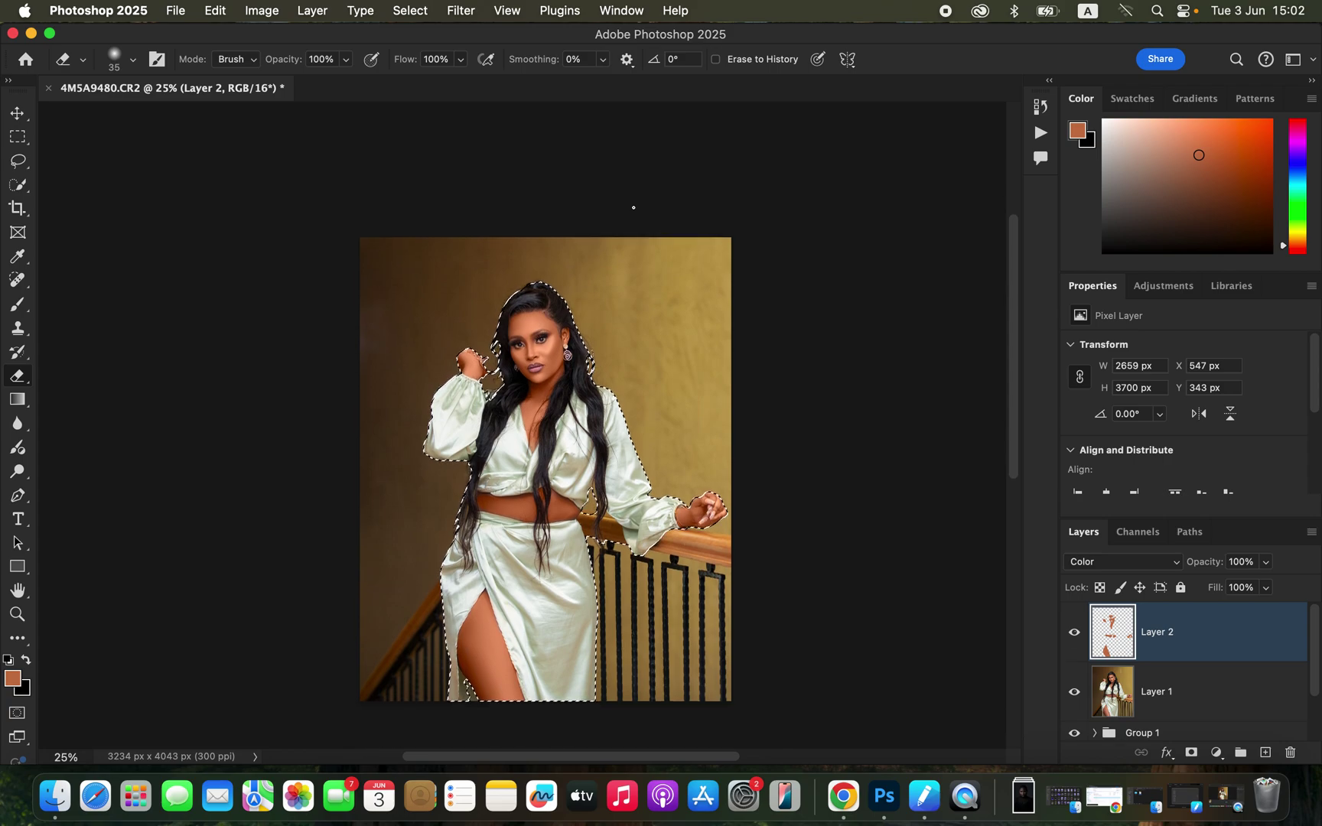
pyautogui.click(1265, 562)
pyautogui.moveTo(1252, 588); pyautogui.dragTo(1232, 588)
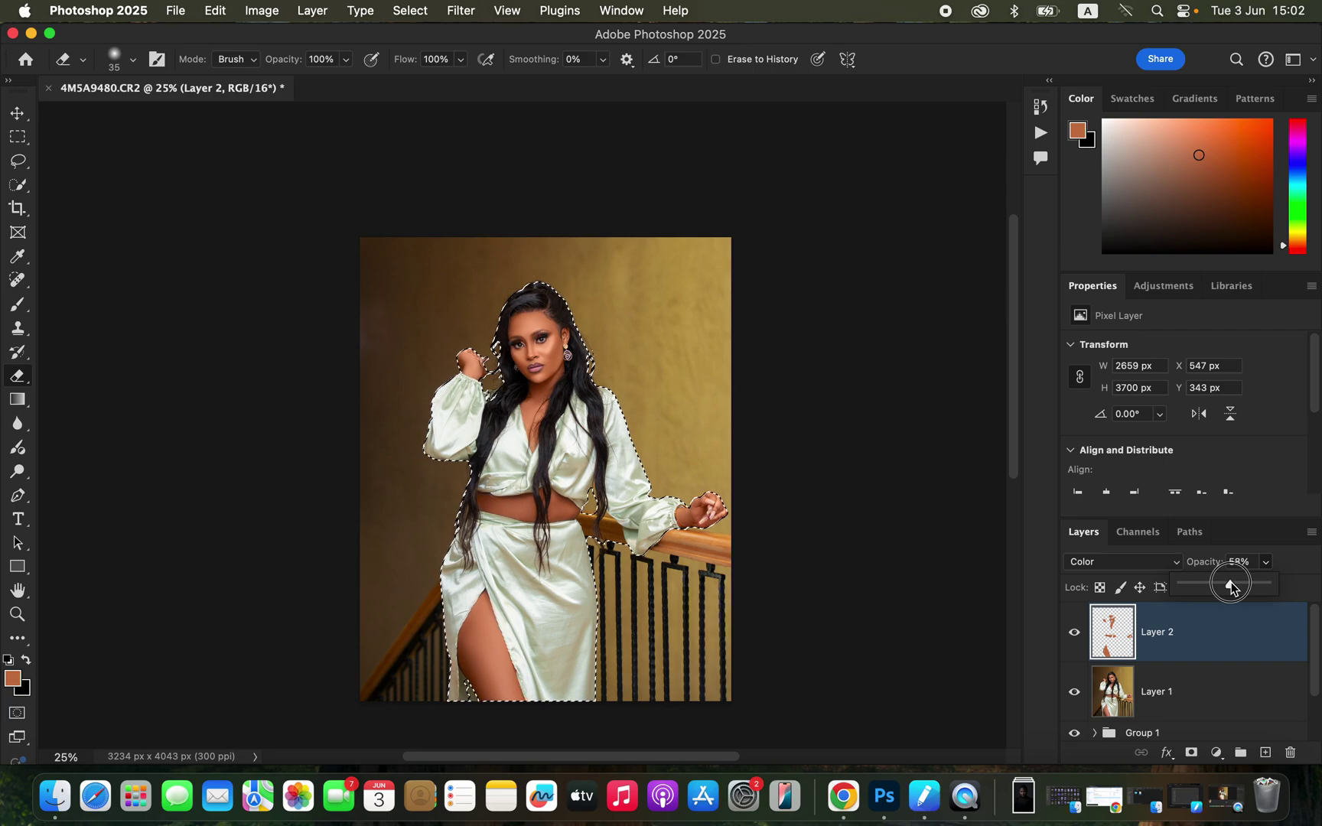
pyautogui.moveTo(1232, 588); pyautogui.dragTo(1229, 585)
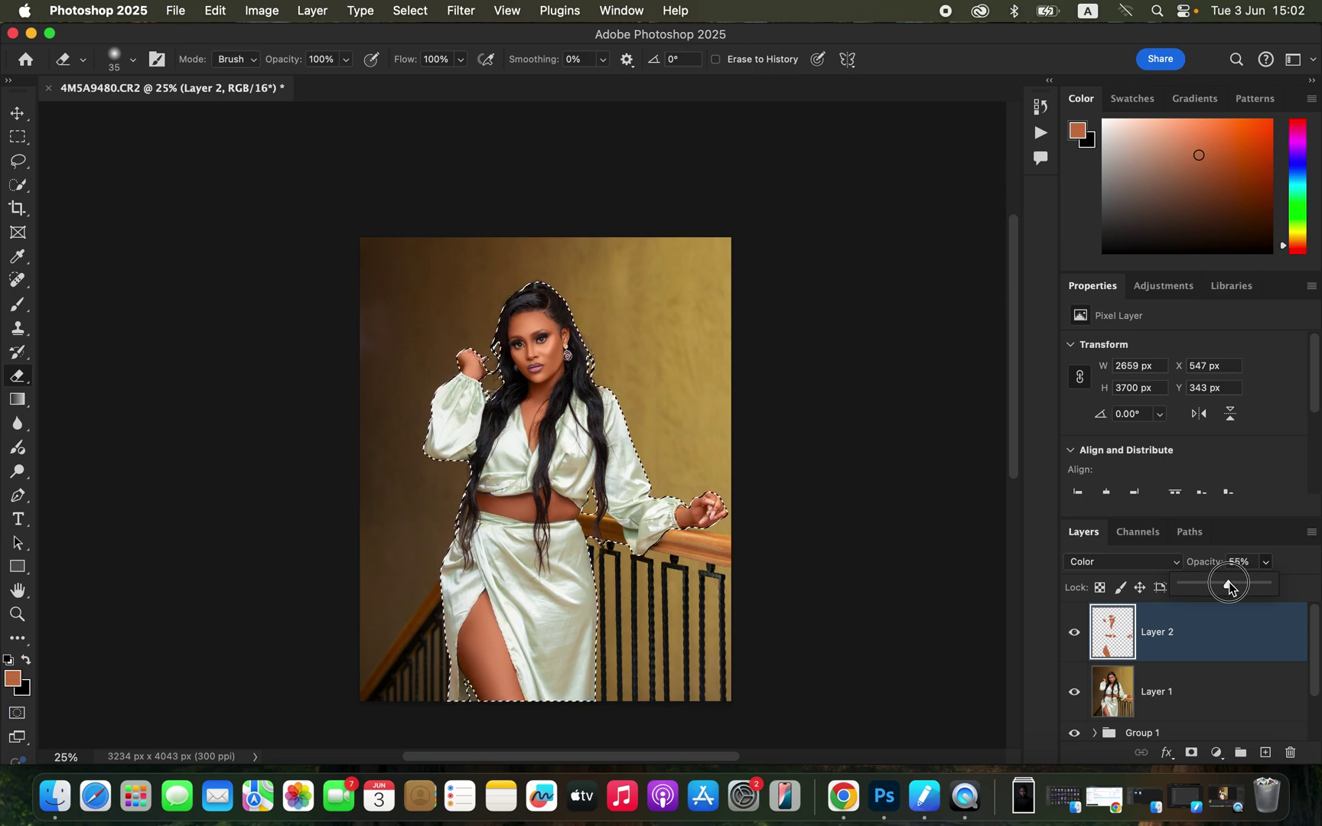
pyautogui.click(1076, 635)
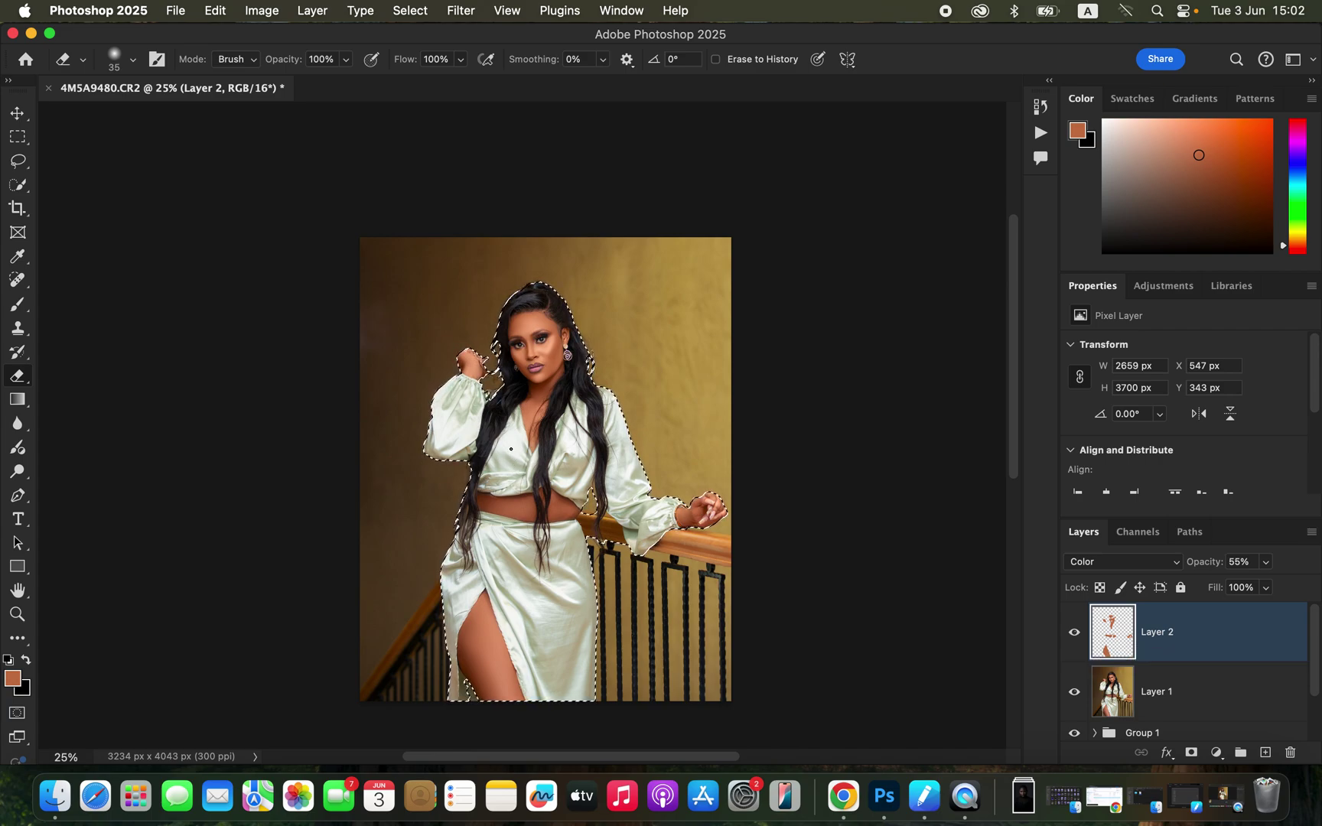
pyautogui.press('super+d')
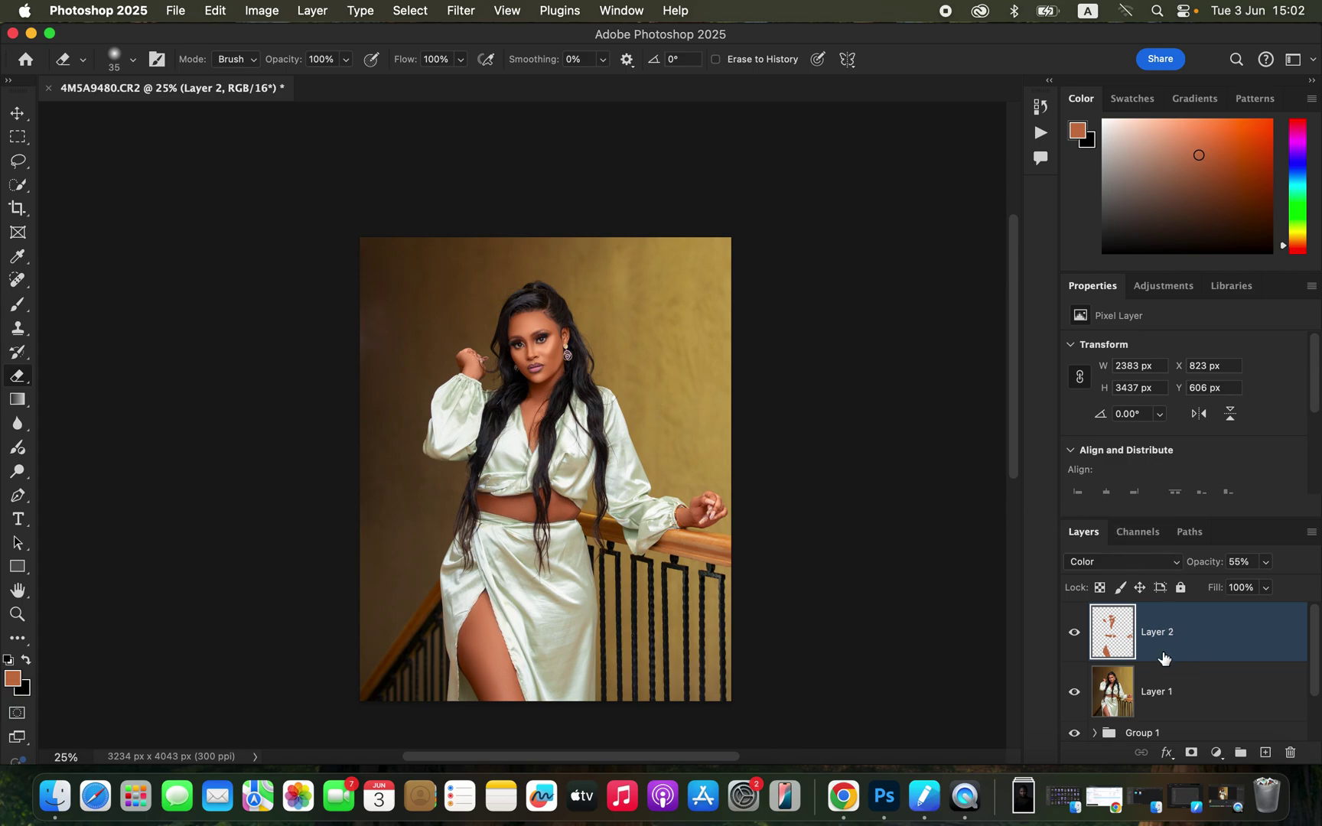
# - Add a Hue/Saturation adjustment layer, set the Reds lightness to -6, and compare the image with and without it
pyautogui.click(1217, 753)
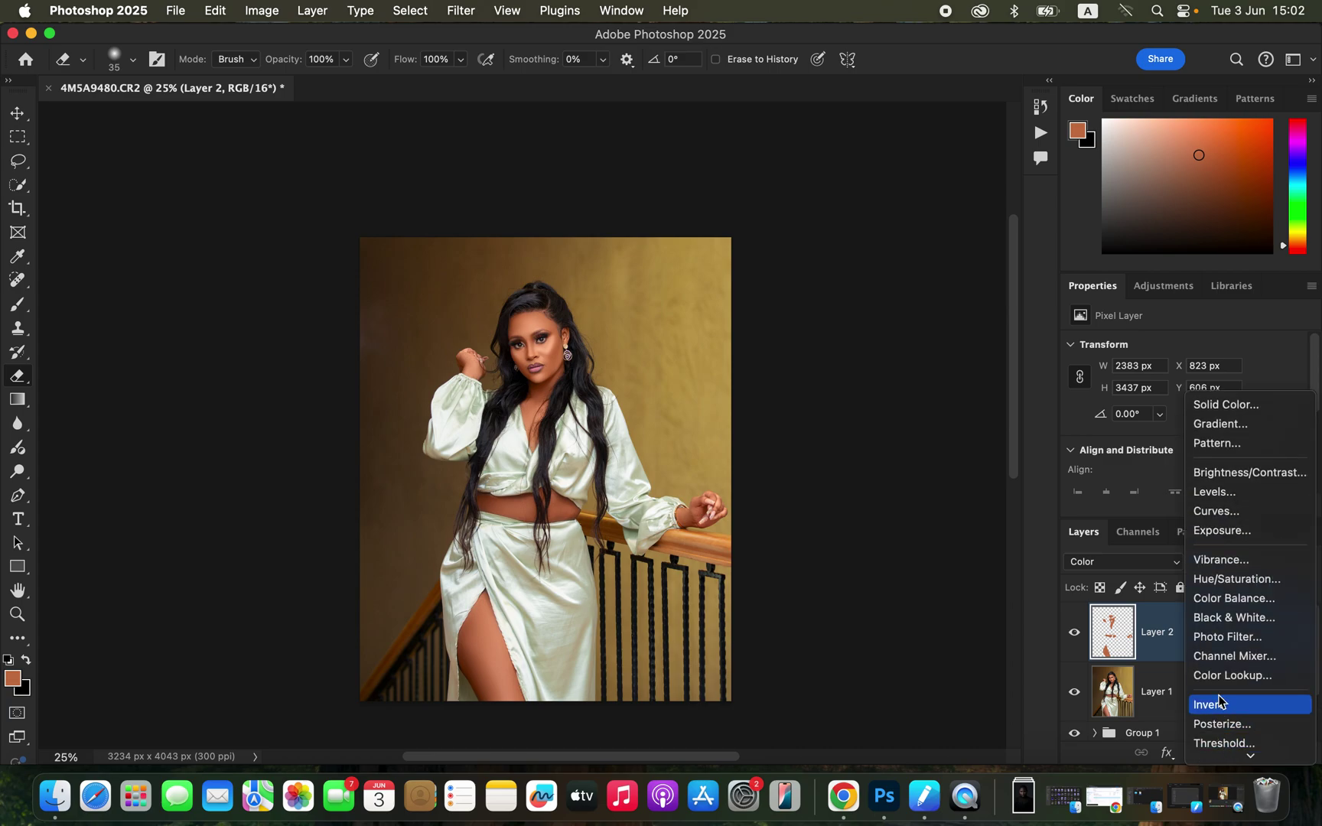
pyautogui.click(1243, 583)
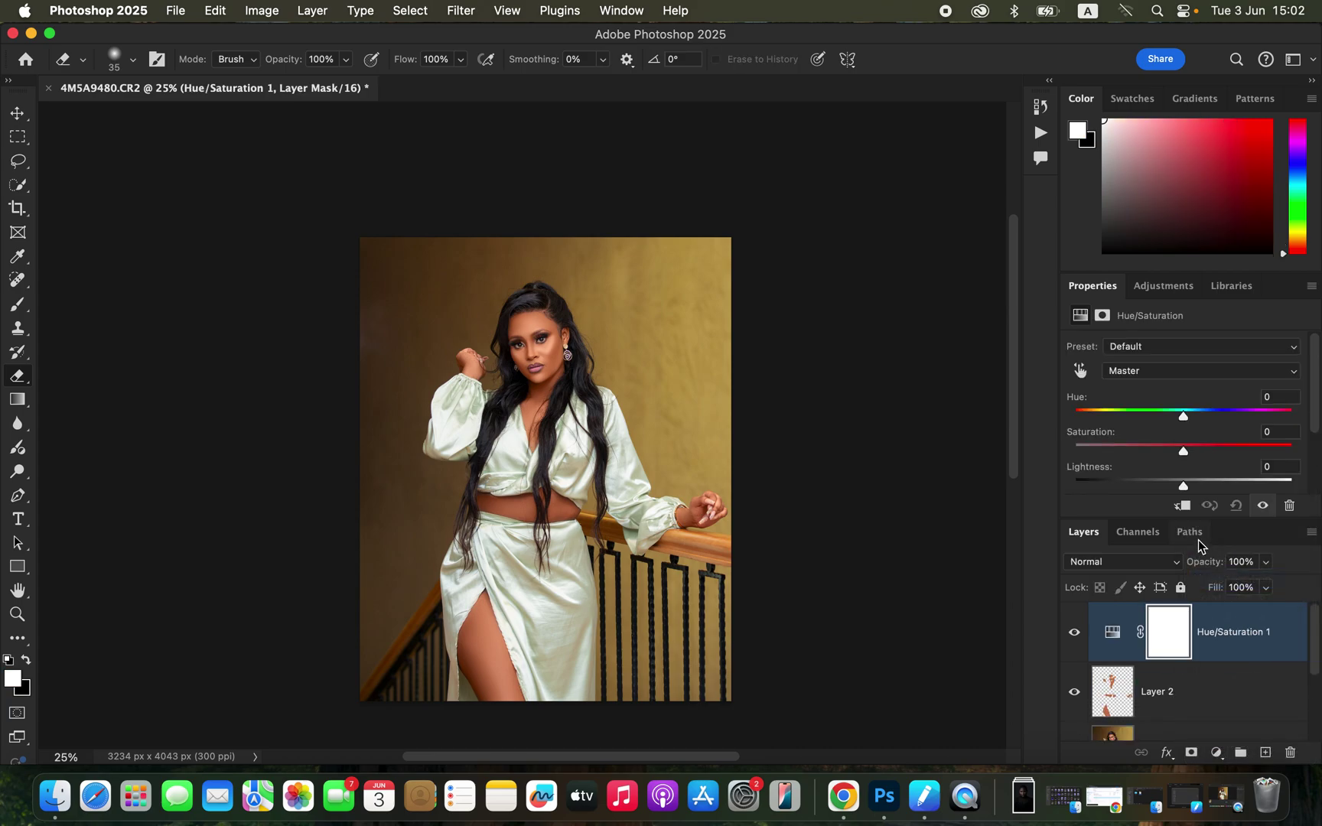
pyautogui.click(1184, 373)
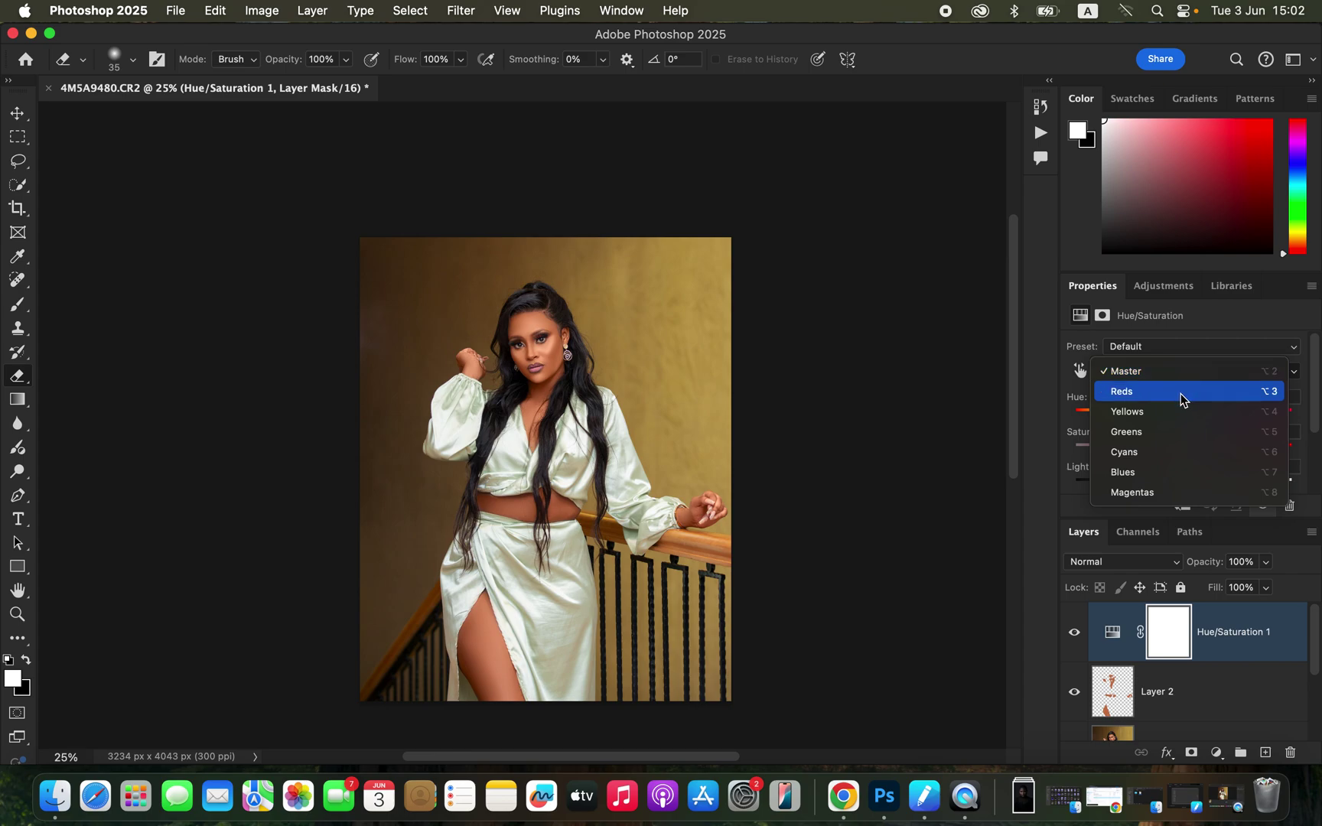
pyautogui.click(1180, 393)
pyautogui.moveTo(1179, 488); pyautogui.dragTo(1178, 490)
pyautogui.click(1075, 633)
pyautogui.click(1075, 633)
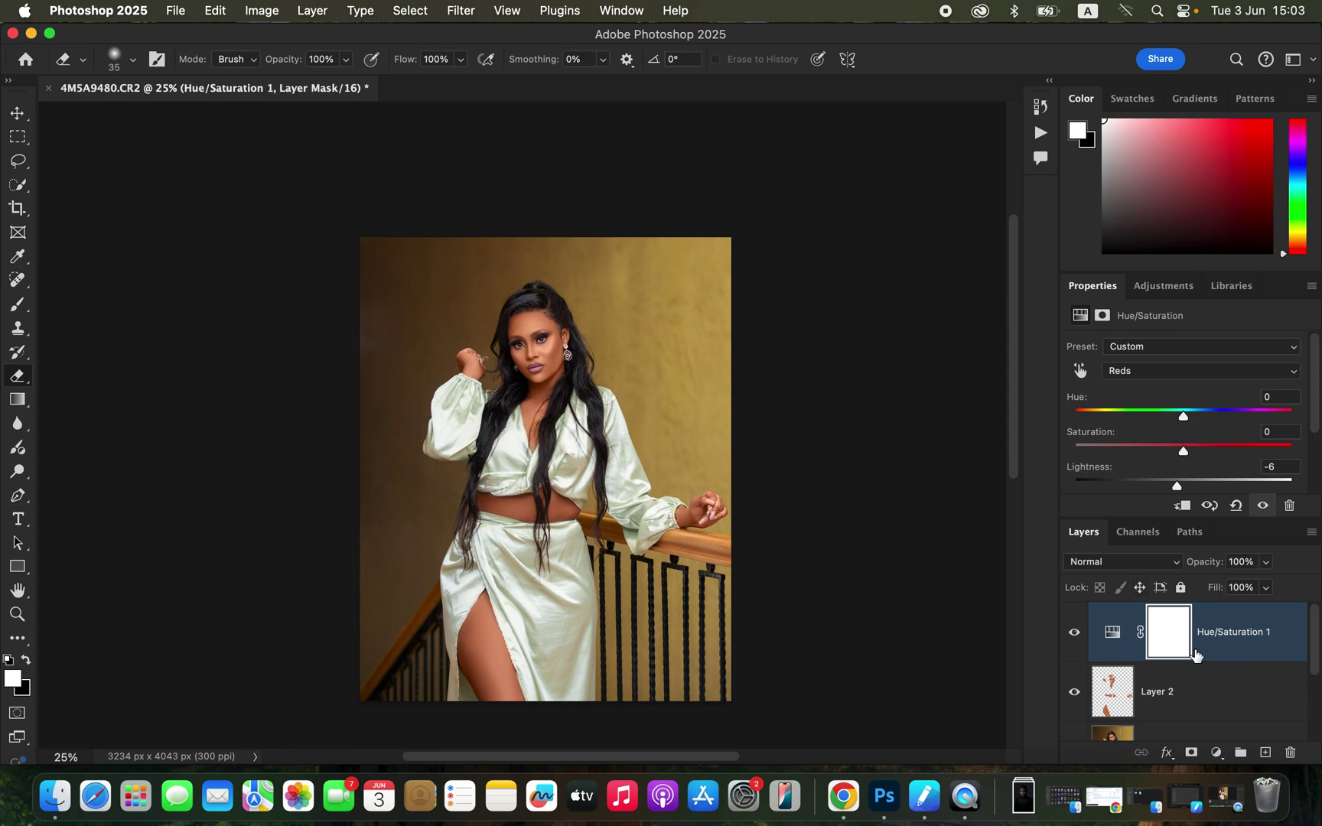
# - Add a Selective Color adjustment layer, set Cyan in the Blacks to +11%, and compare the image with and without it
pyautogui.click(1217, 759)
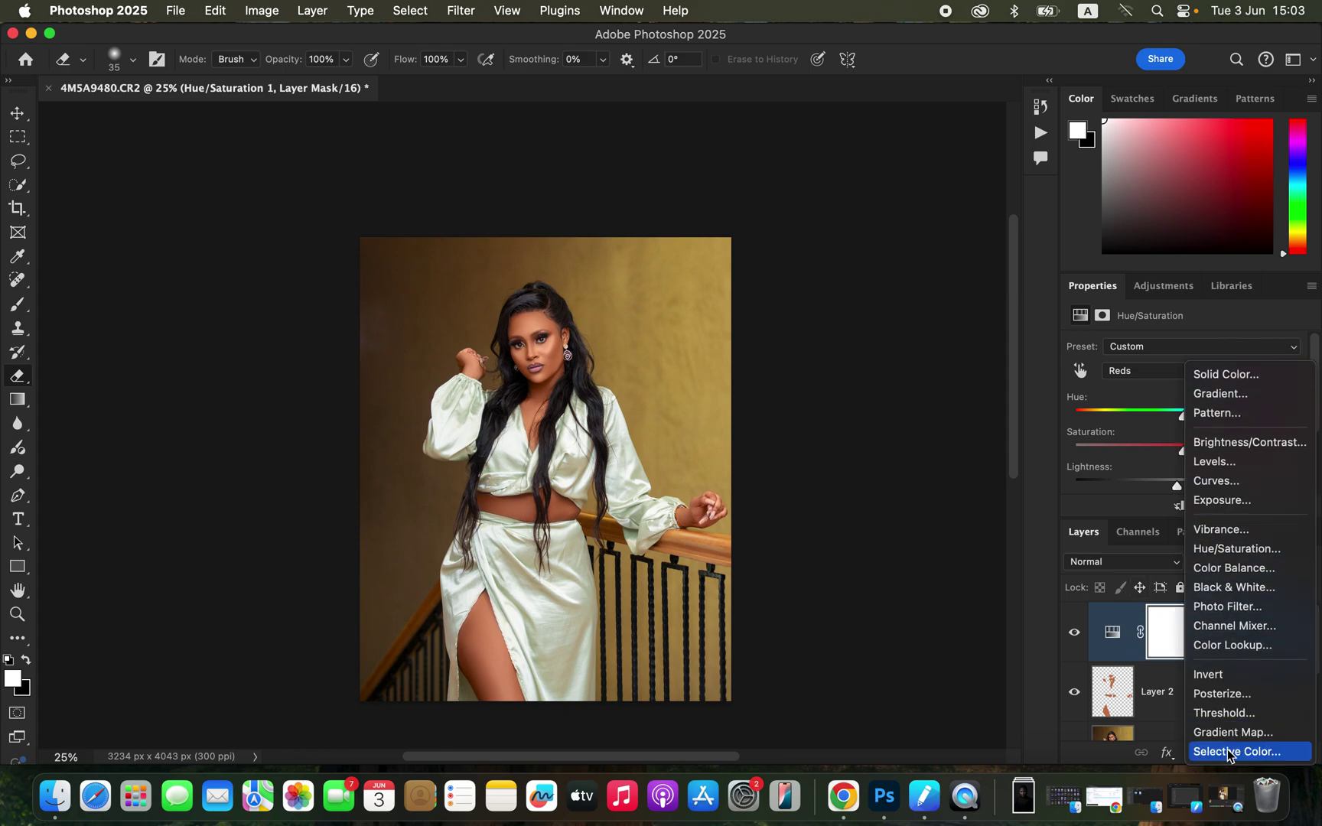
pyautogui.click(1233, 757)
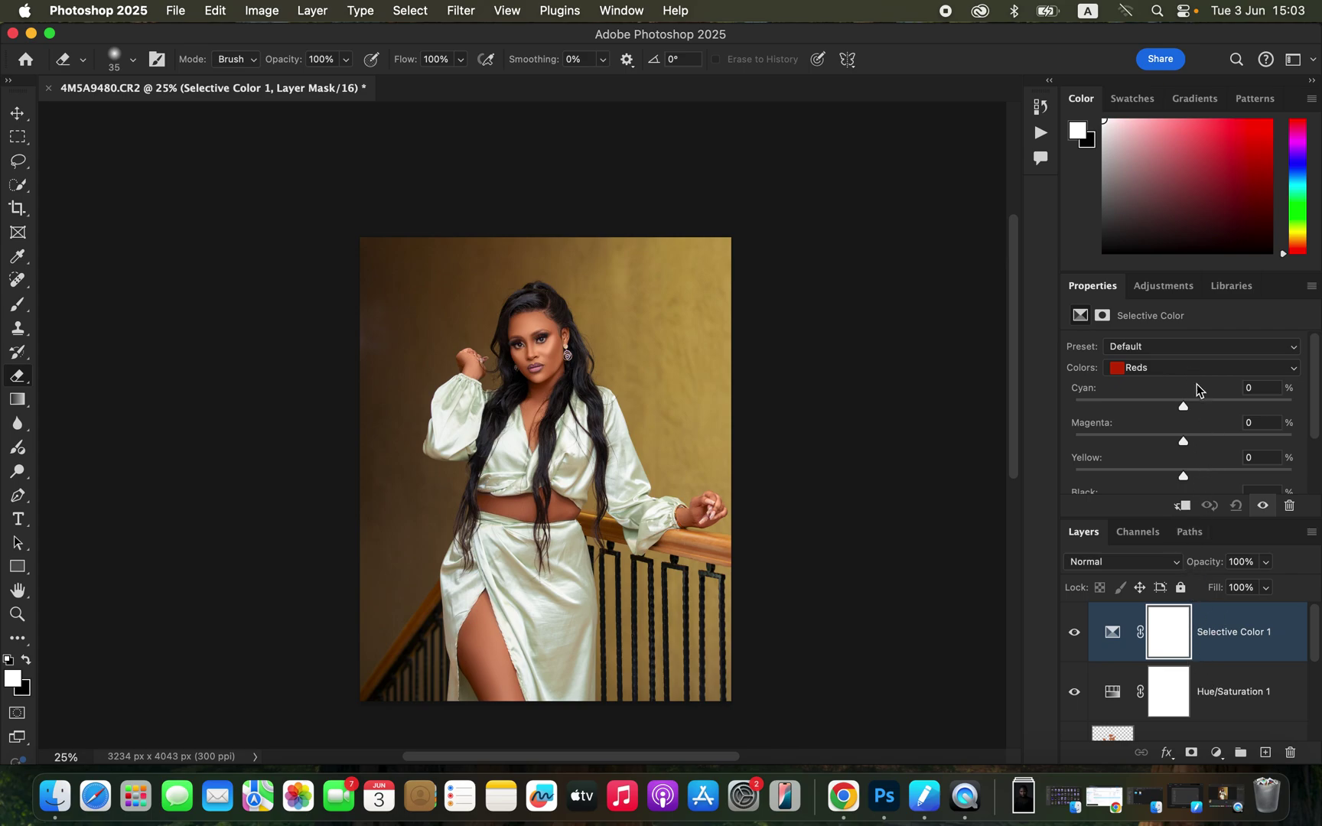
pyautogui.click(1193, 371)
pyautogui.click(1186, 470)
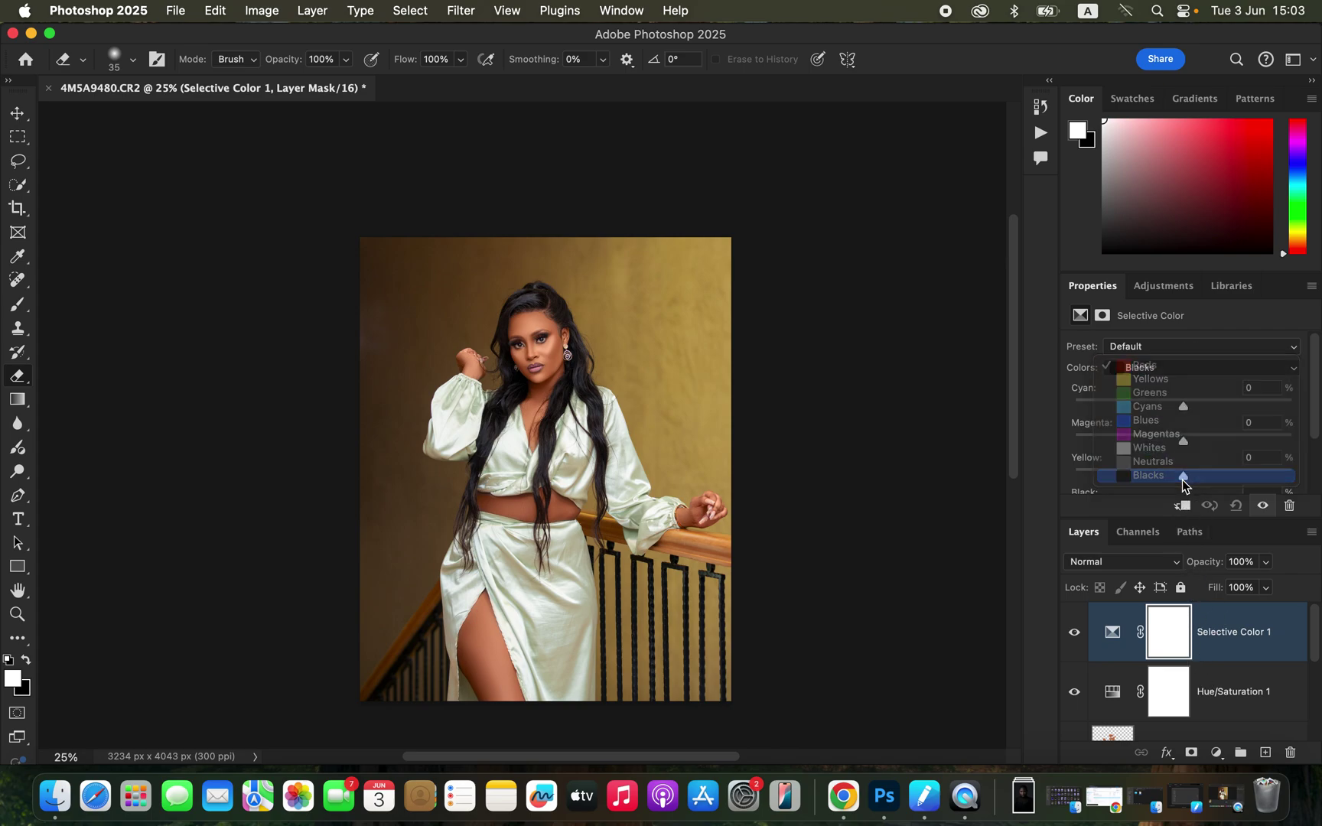
pyautogui.moveTo(1191, 411); pyautogui.dragTo(1198, 412)
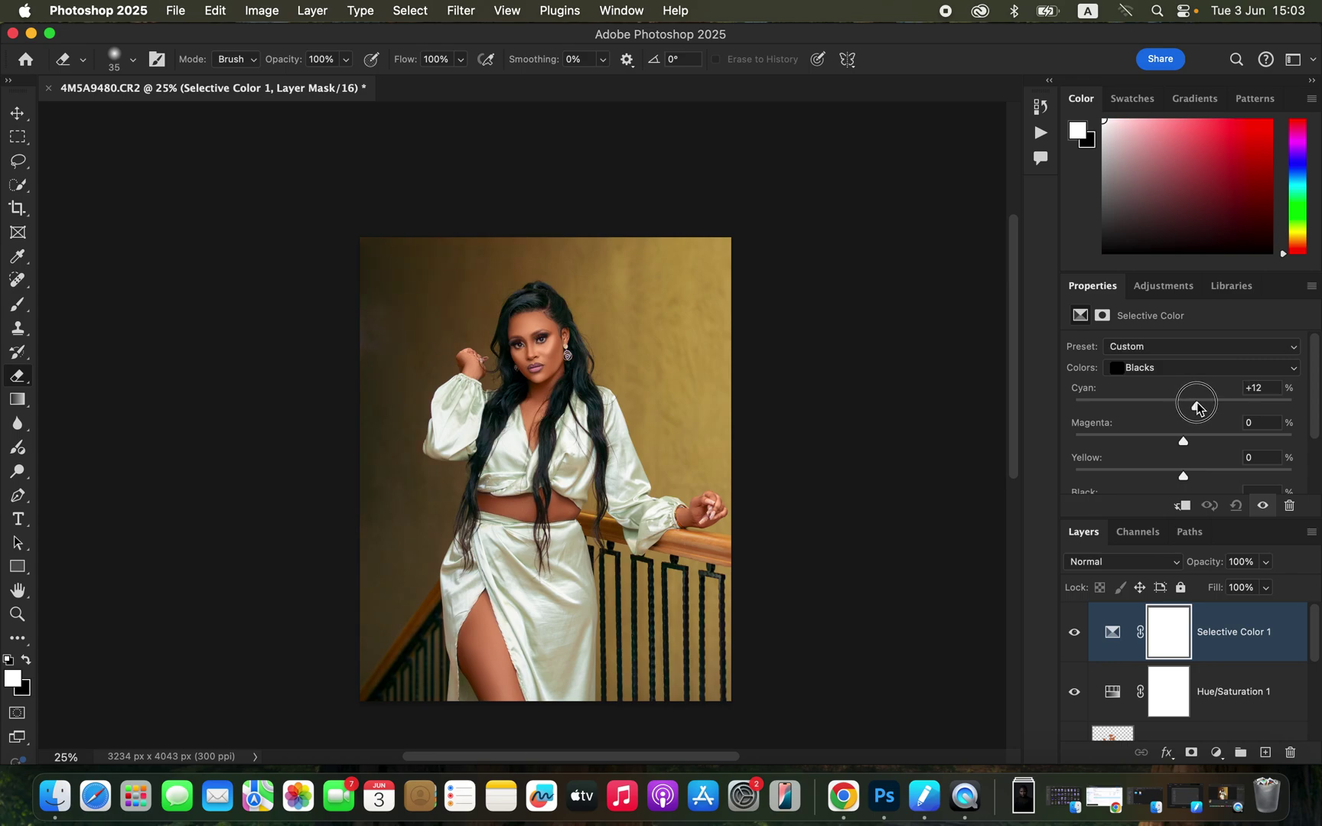
pyautogui.click(1077, 631)
pyautogui.click(1077, 631)
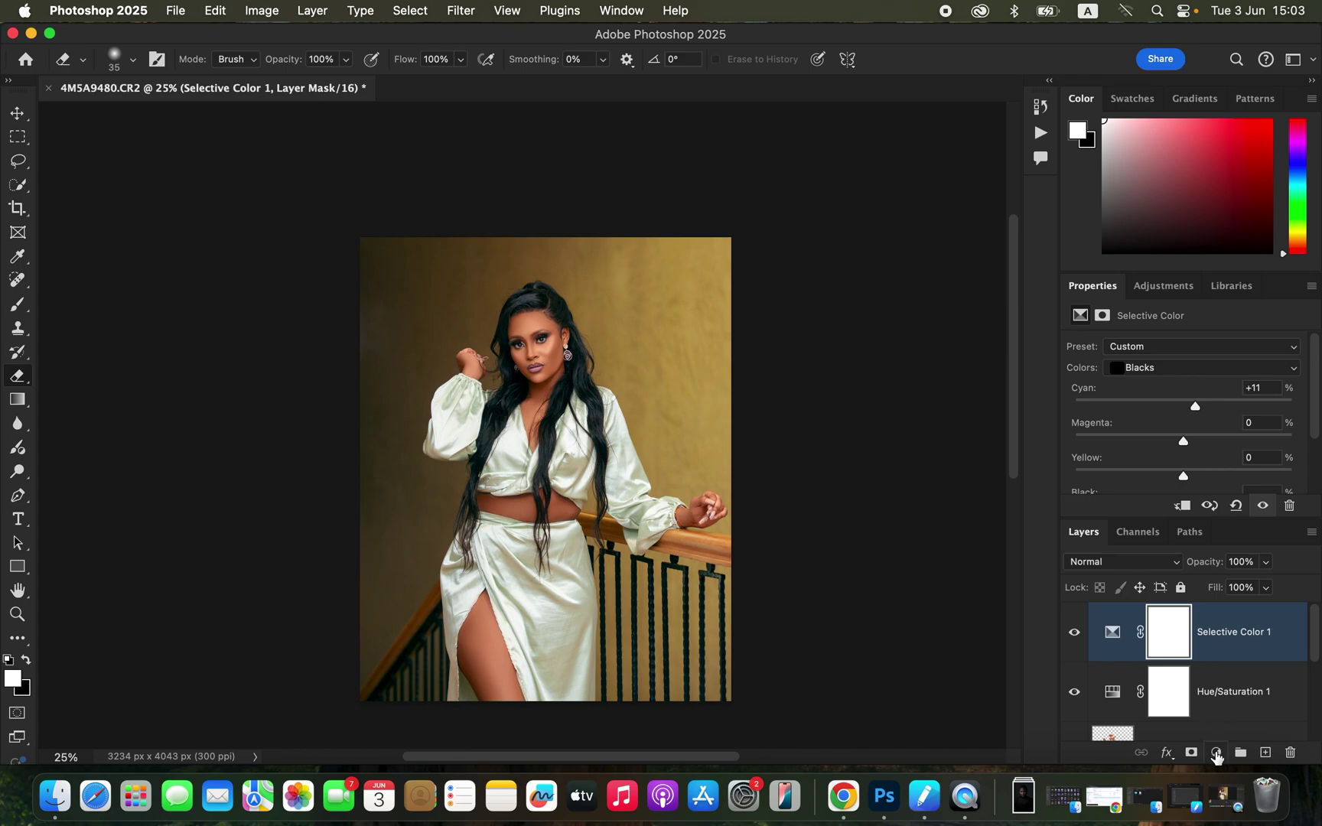
# - Add a Curves adjustment layer and brighten the image by moving its white point to input 180
pyautogui.click(1216, 756)
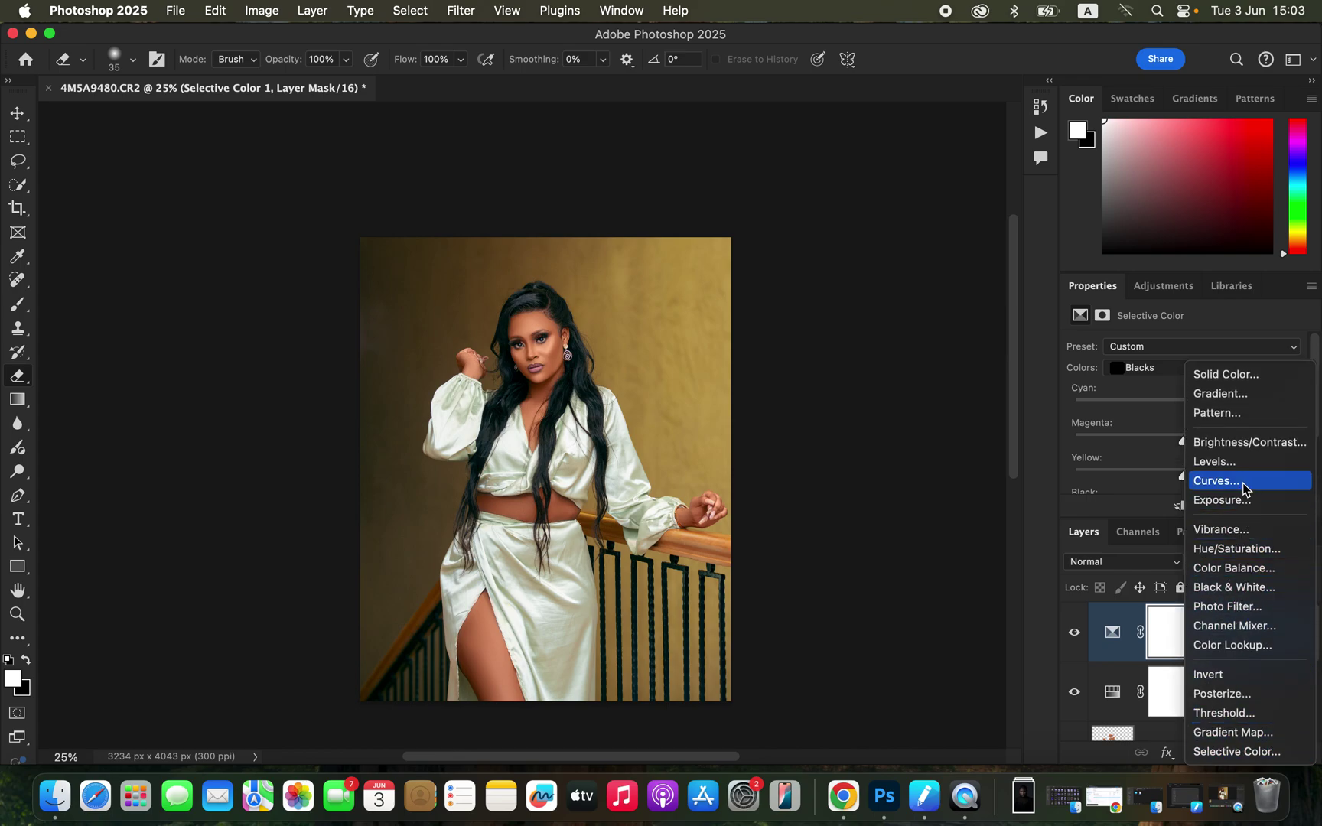
pyautogui.click(1248, 482)
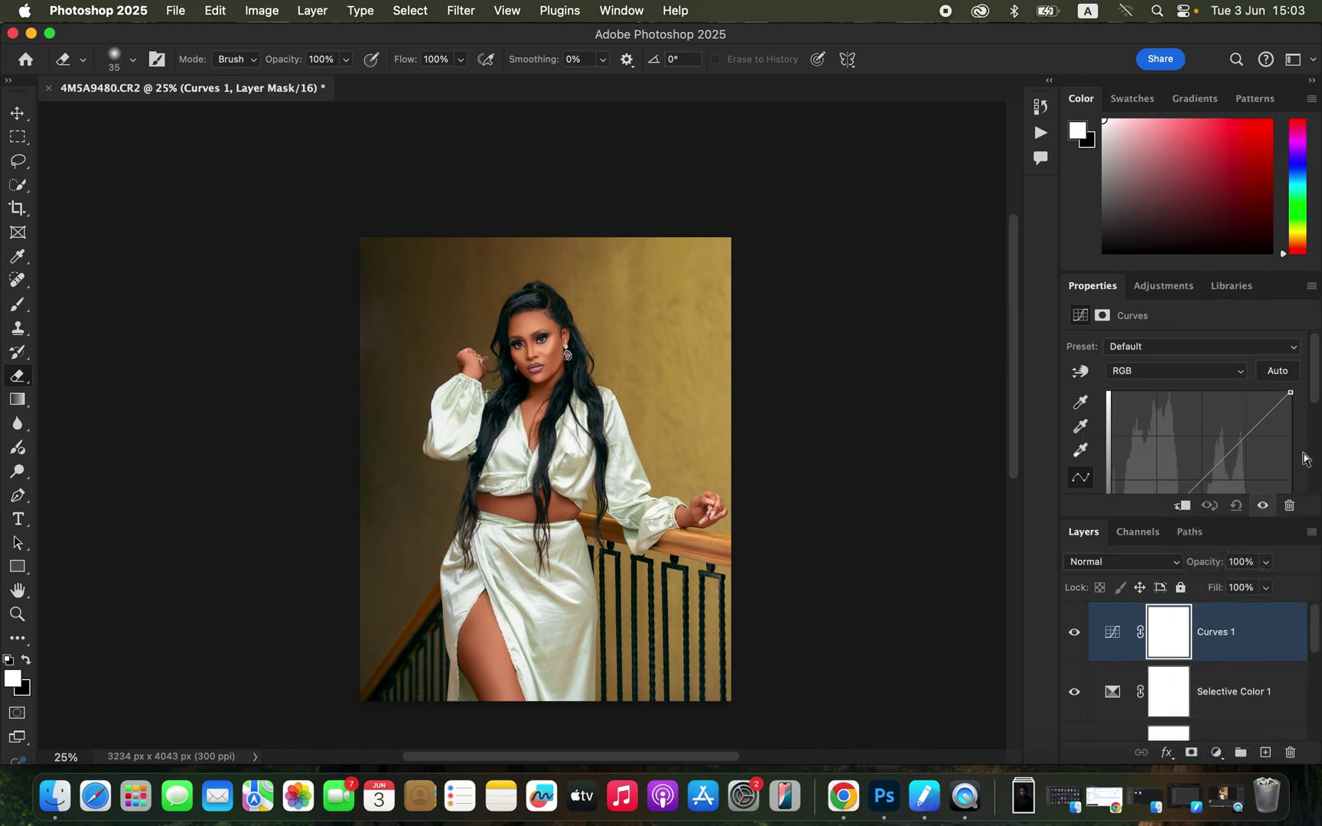
pyautogui.moveTo(1315, 408); pyautogui.dragTo(1237, 443)
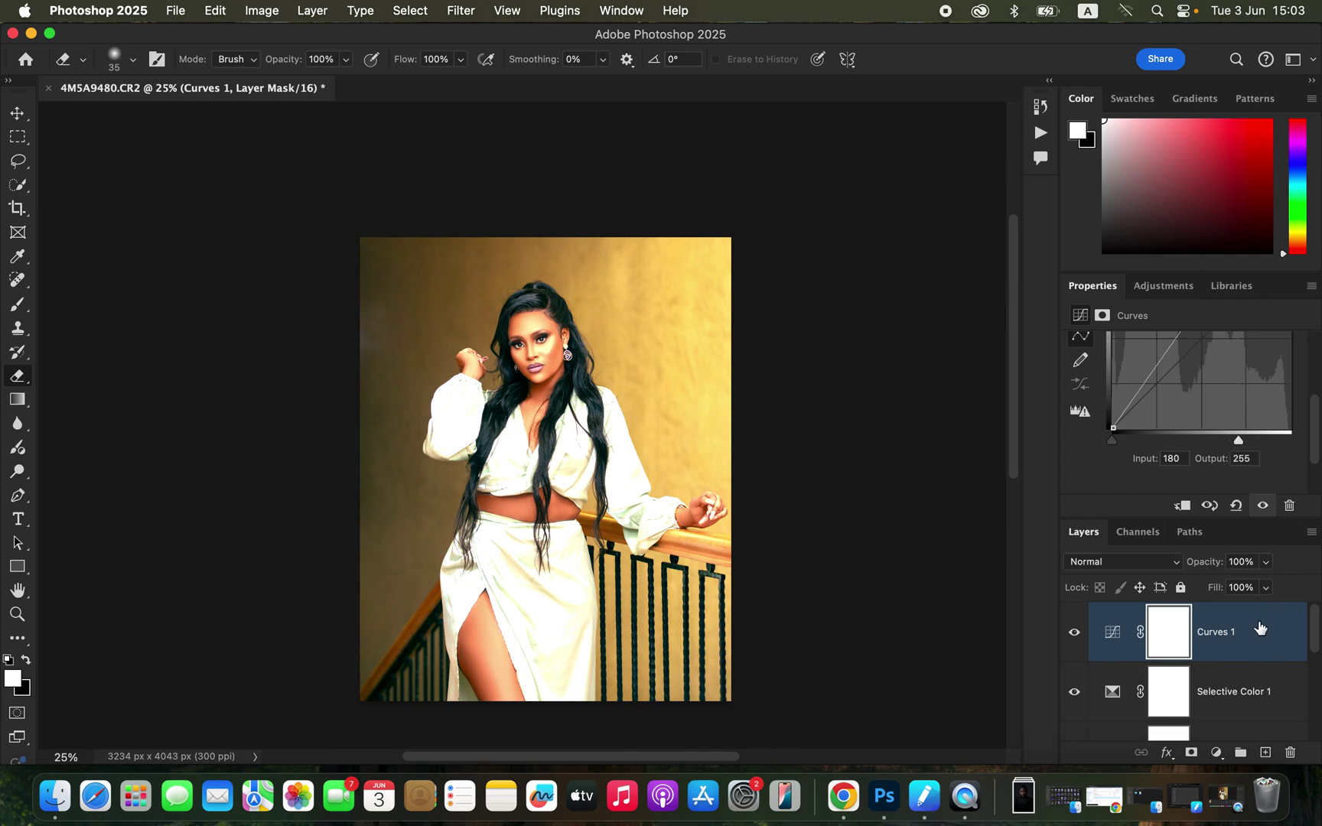
# - Restrict Curves 1 to highlights with Blend If, raising the underlying layer's black slider to 182 and splitting it toward white
pyautogui.rightClick(1269, 655)
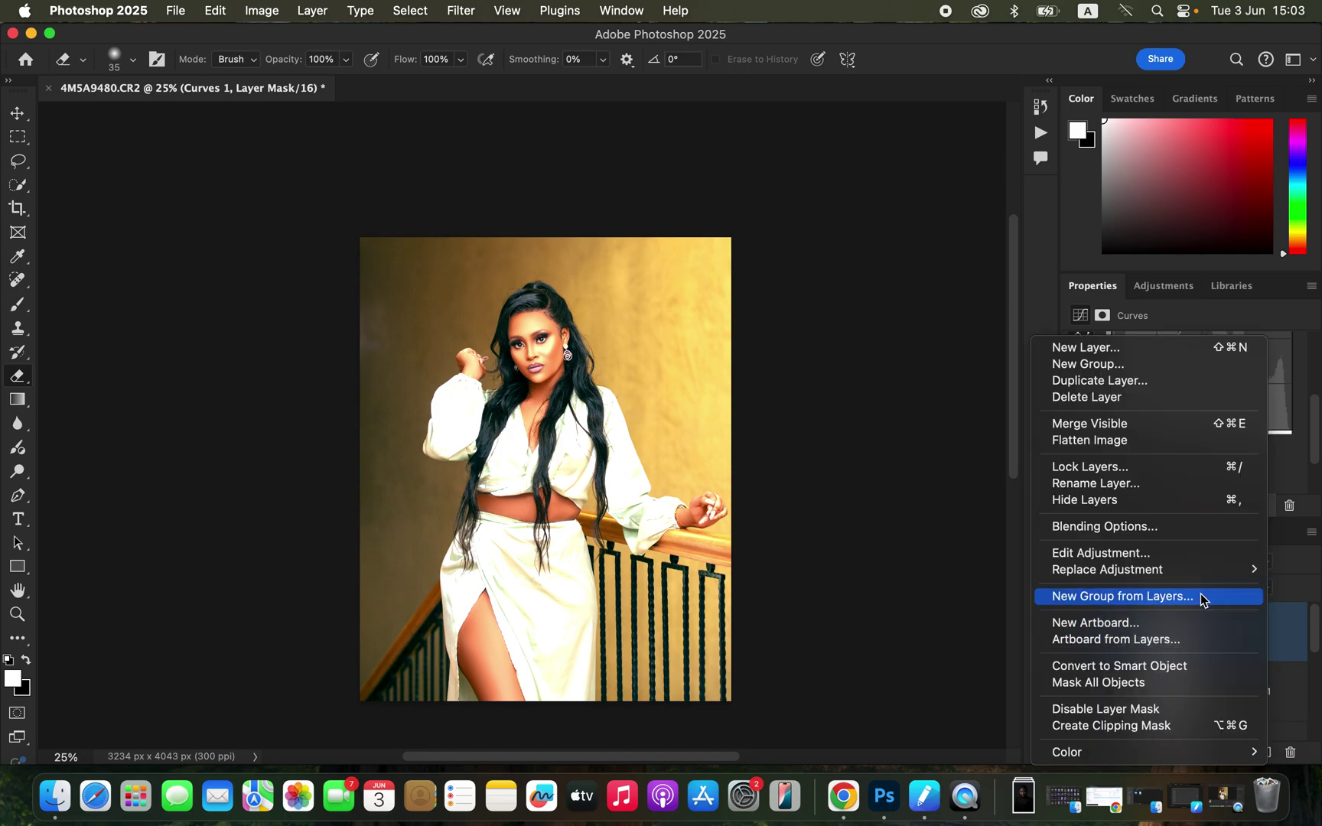
pyautogui.click(1151, 528)
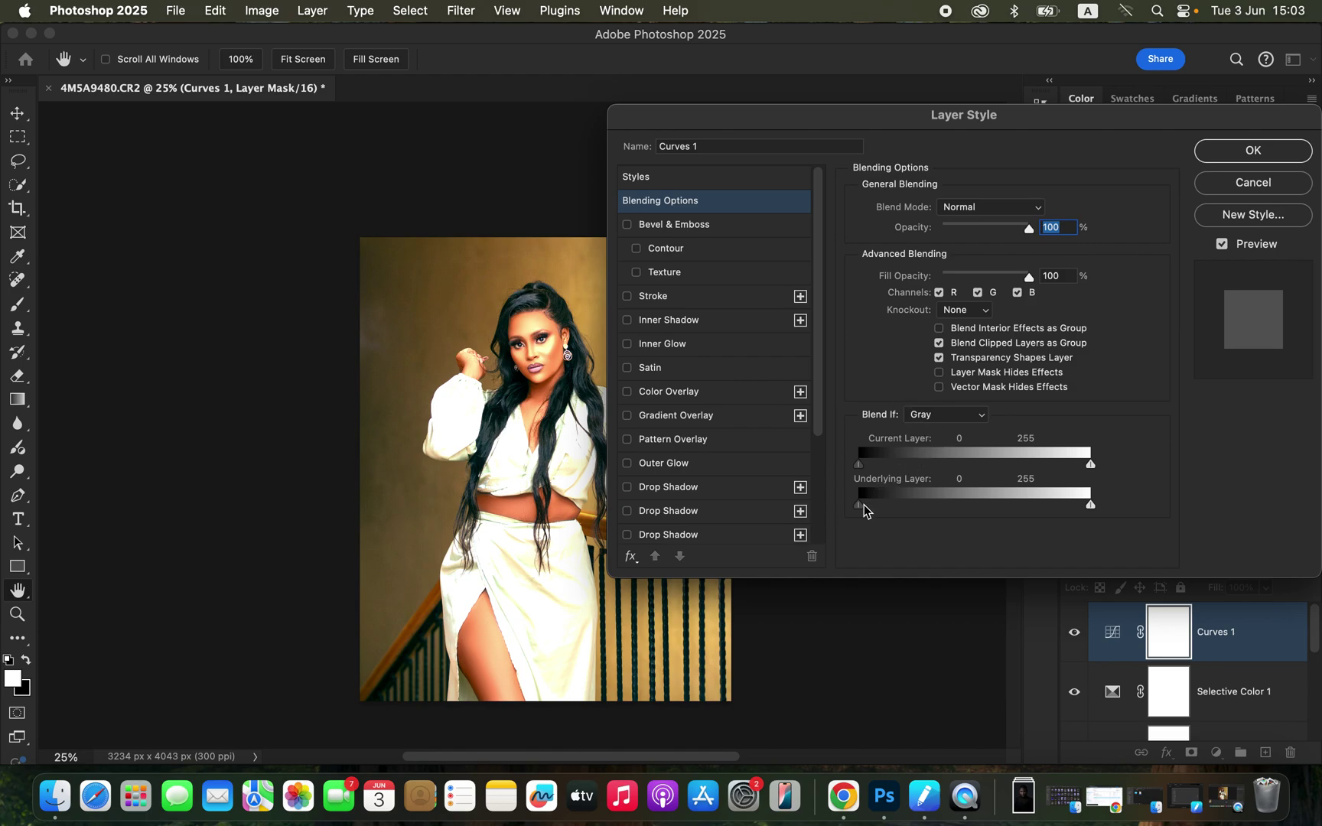
pyautogui.moveTo(864, 512); pyautogui.dragTo(1025, 510)
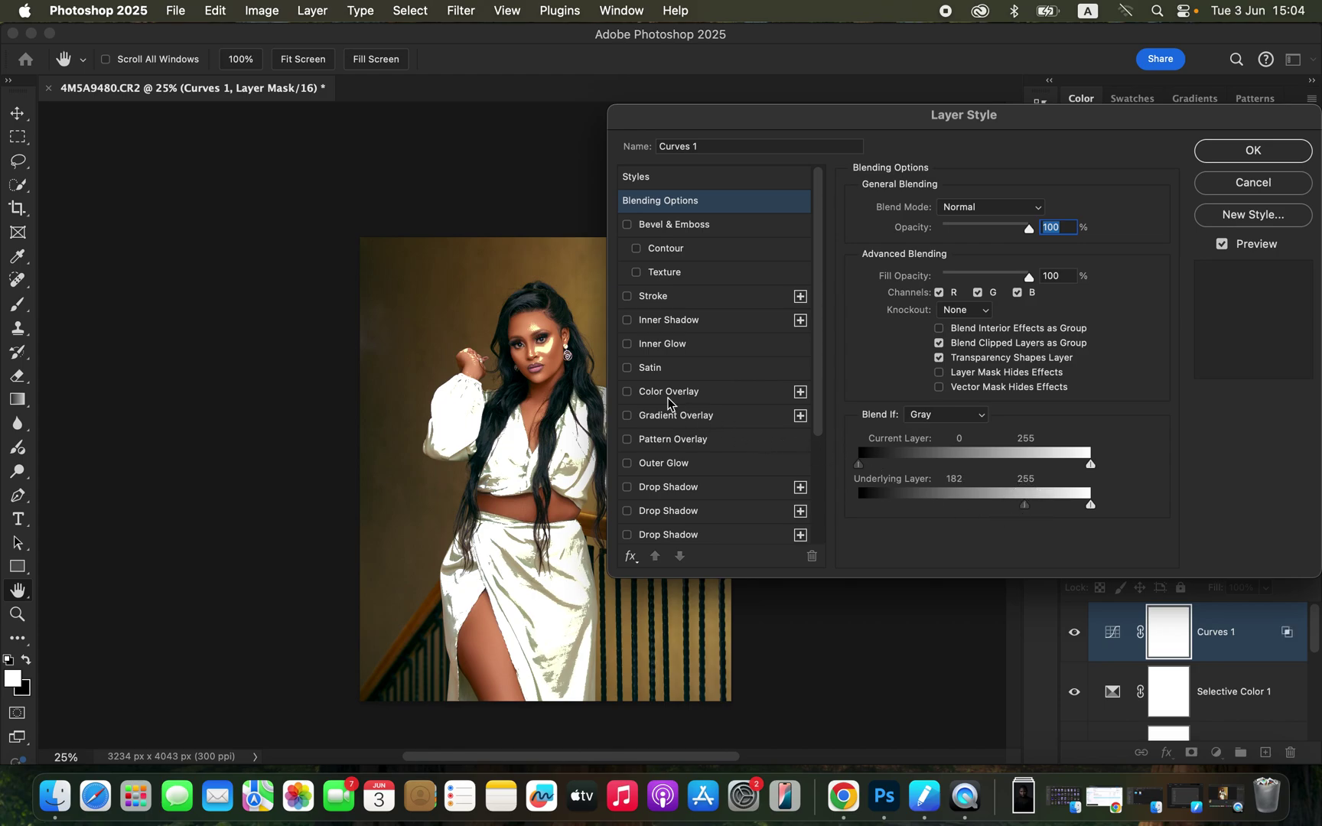
pyautogui.press('alt')
pyautogui.moveTo(1033, 511); pyautogui.dragTo(1072, 510)
pyautogui.click(1259, 152)
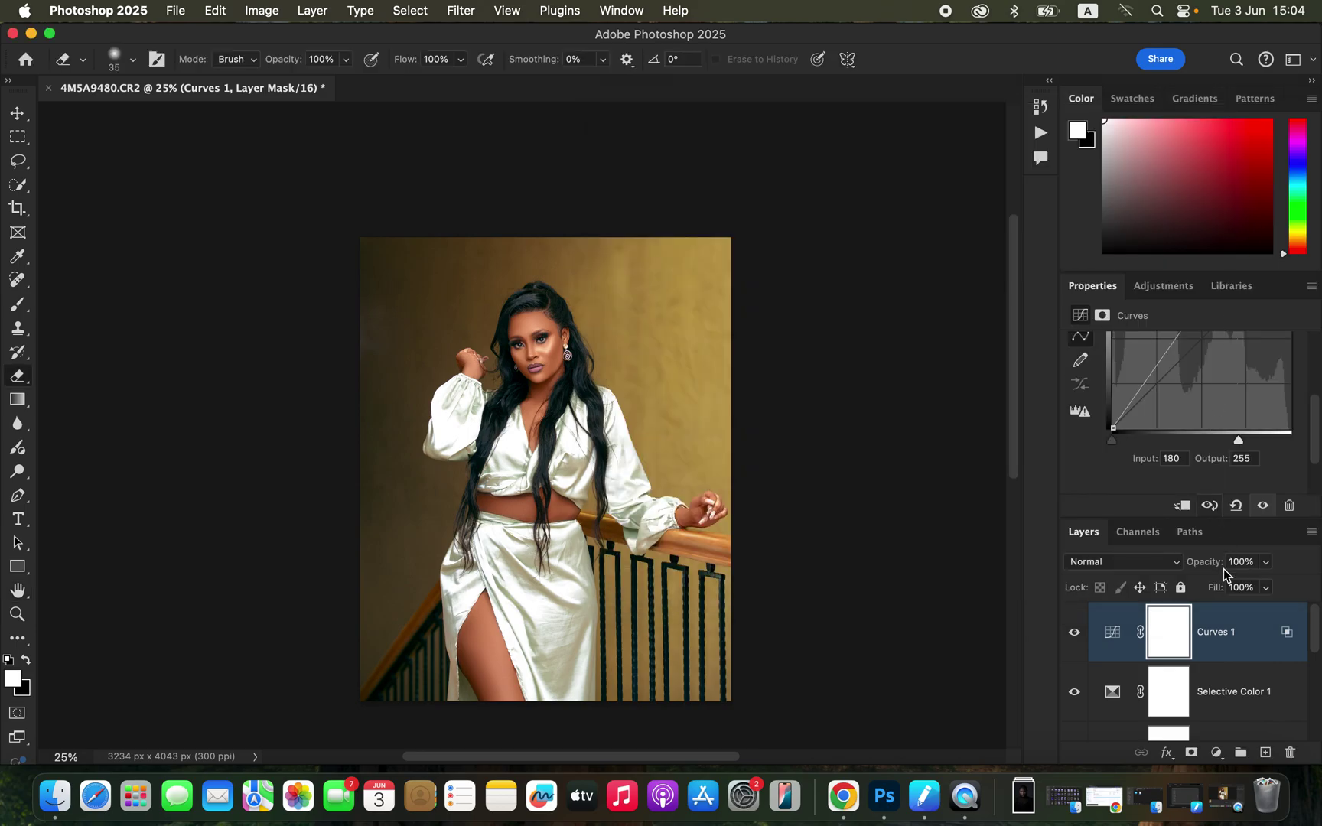
# - Invert the Curves 1 layer mask to black and ready the Brush with white as the foreground colour
pyautogui.press('super+i')
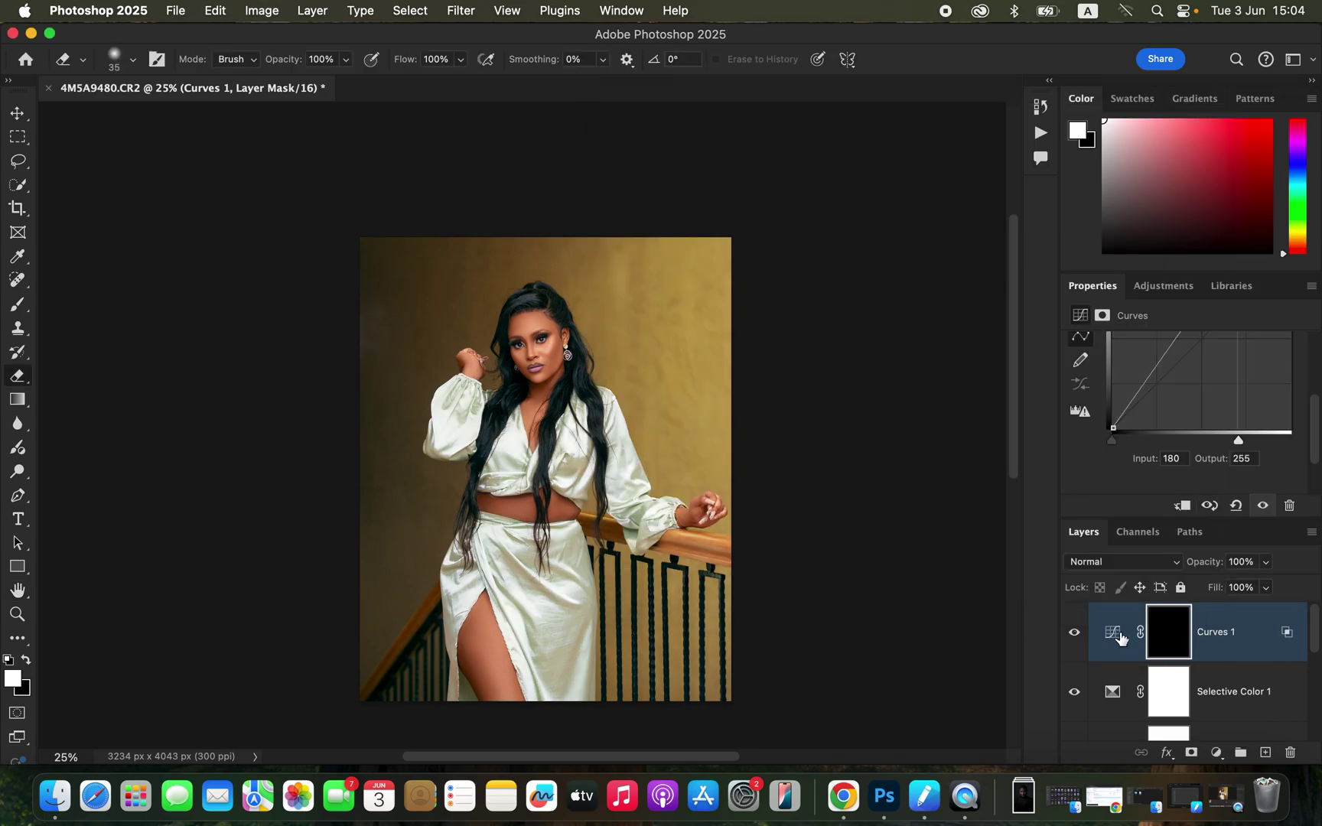
pyautogui.moveTo(17, 304); pyautogui.dragTo(85, 302)
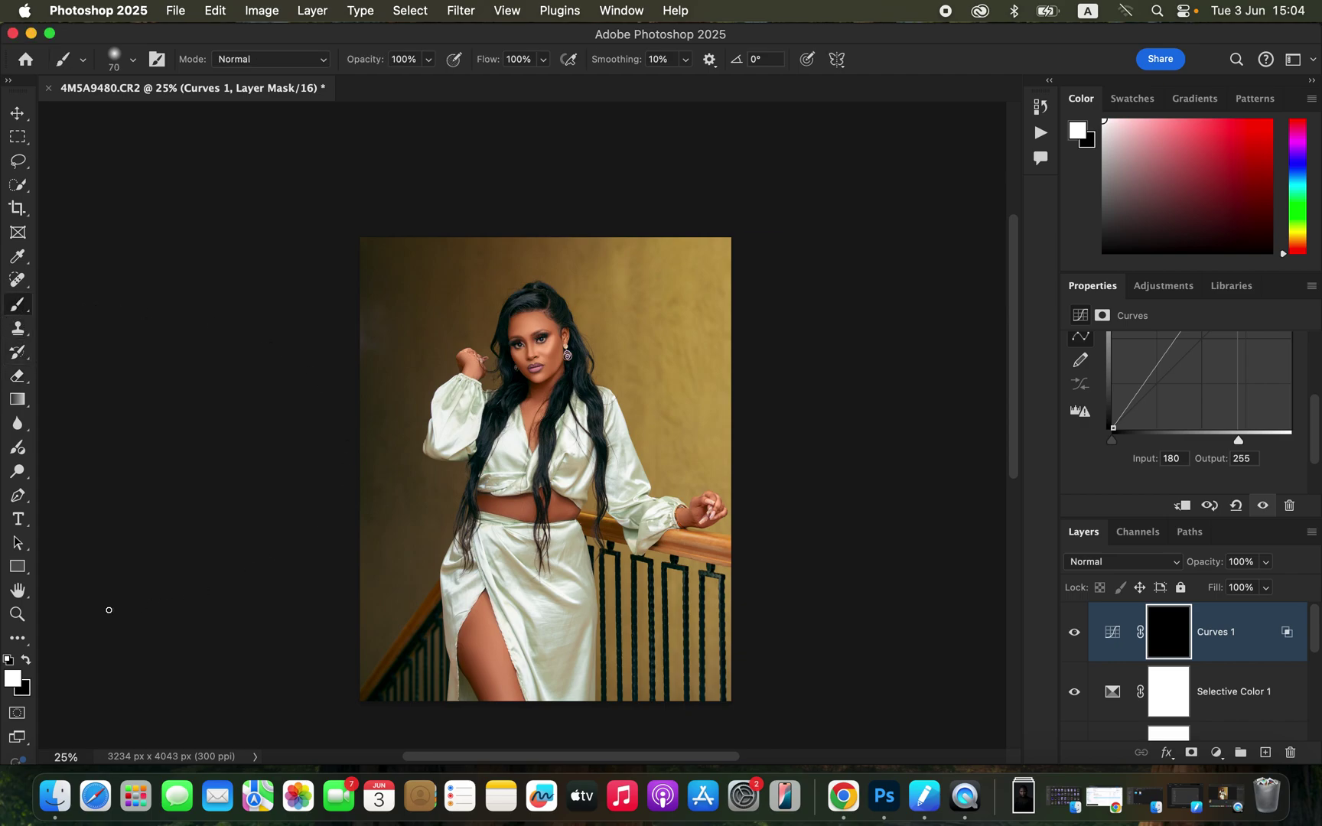
pyautogui.click(26, 666)
pyautogui.click(25, 663)
# - Paint white on the Curves 1 mask with the 70 px brush over the cheek, nose, forehead, chest and raised hand highlights
pyautogui.press('super+equal')
pyautogui.press('super+equal')
pyautogui.press('super+equal')
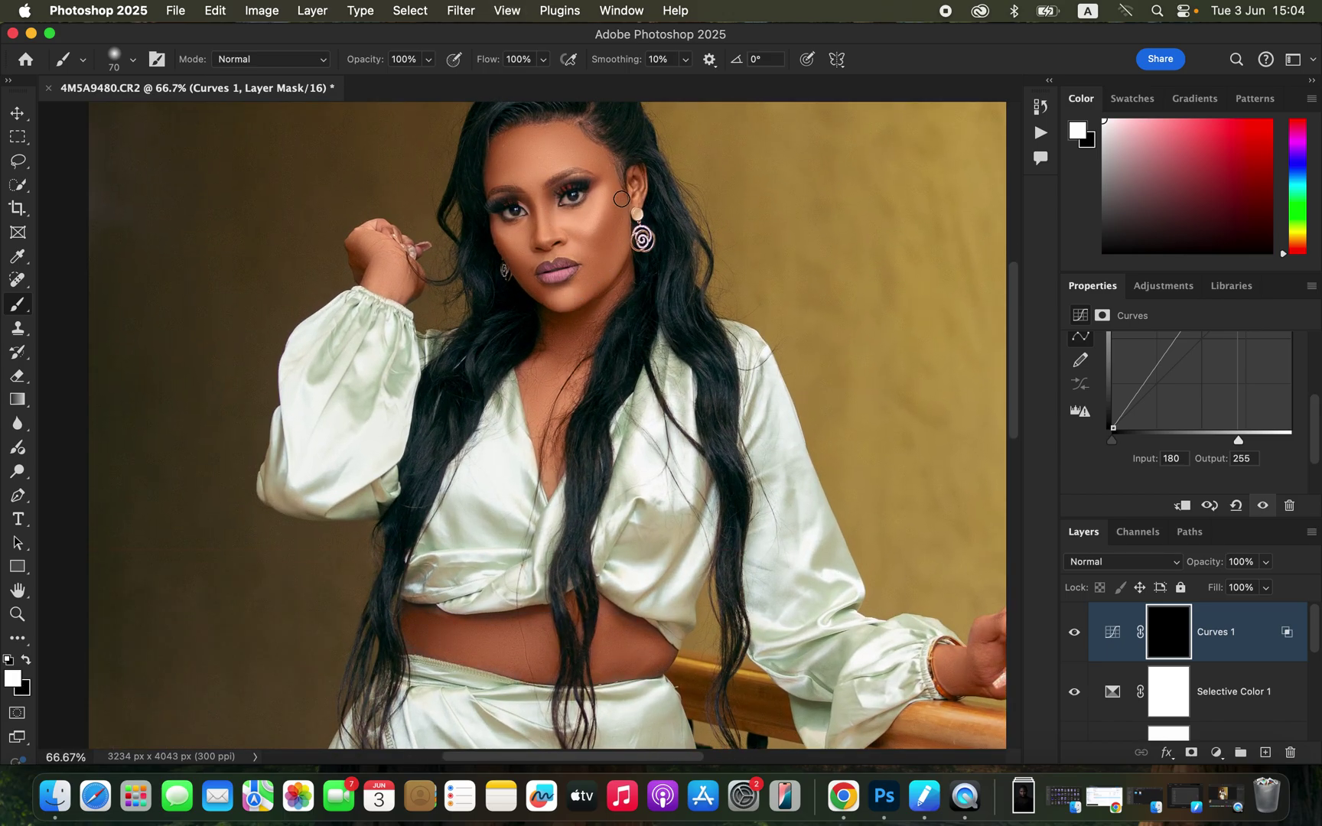
pyautogui.moveTo(597, 205)
pyautogui.mouseDown()
pyautogui.moveTo(600, 218)
pyautogui.moveTo(587, 222)
pyautogui.moveTo(599, 203)
pyautogui.moveTo(578, 227)
pyautogui.mouseUp()
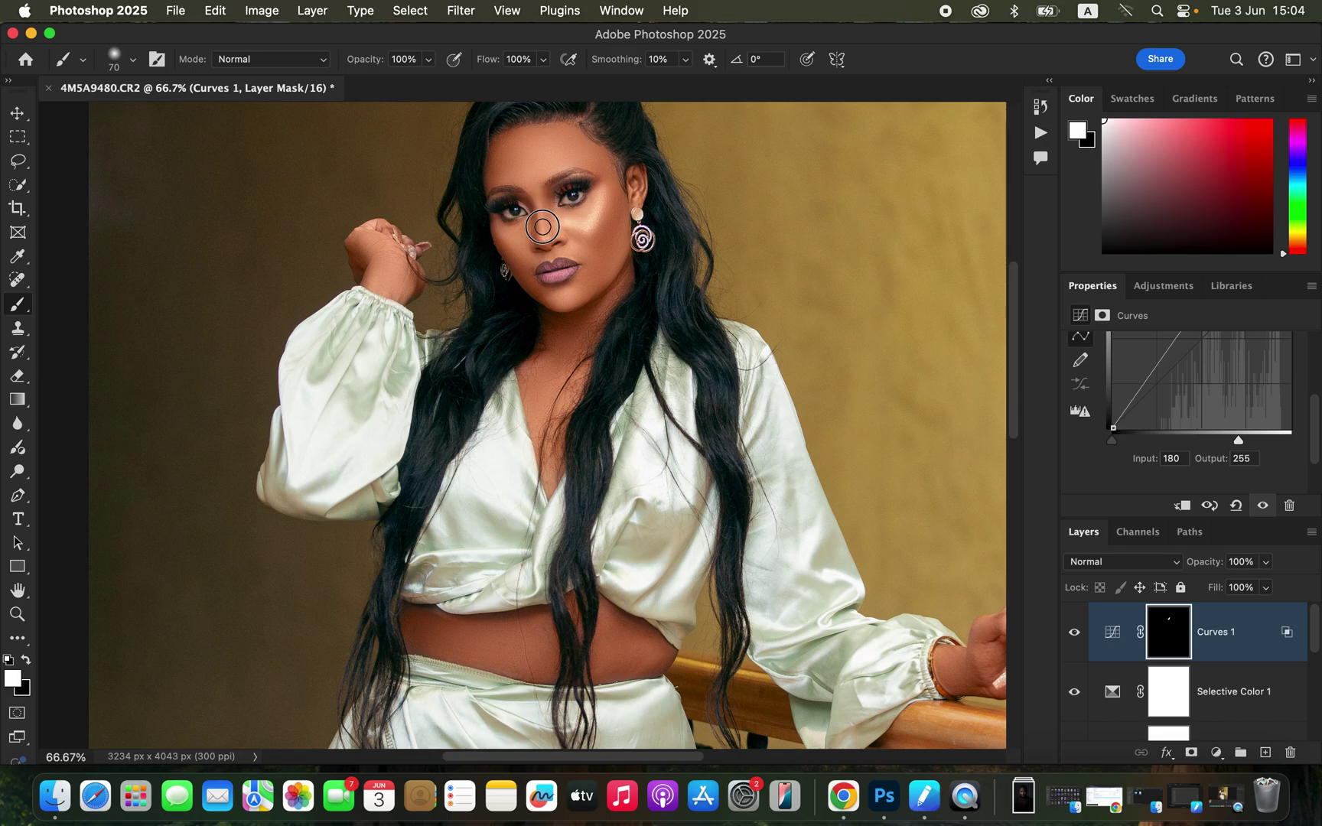
pyautogui.moveTo(538, 177)
pyautogui.mouseDown()
pyautogui.moveTo(554, 164)
pyautogui.moveTo(530, 157)
pyautogui.moveTo(556, 164)
pyautogui.mouseUp()
pyautogui.moveTo(594, 220); pyautogui.dragTo(577, 267)
pyautogui.click(564, 370)
pyautogui.moveTo(386, 238); pyautogui.dragTo(405, 263)
pyautogui.moveTo(598, 227)
pyautogui.mouseDown()
pyautogui.moveTo(601, 195)
pyautogui.moveTo(576, 229)
pyautogui.moveTo(586, 223)
pyautogui.mouseUp()
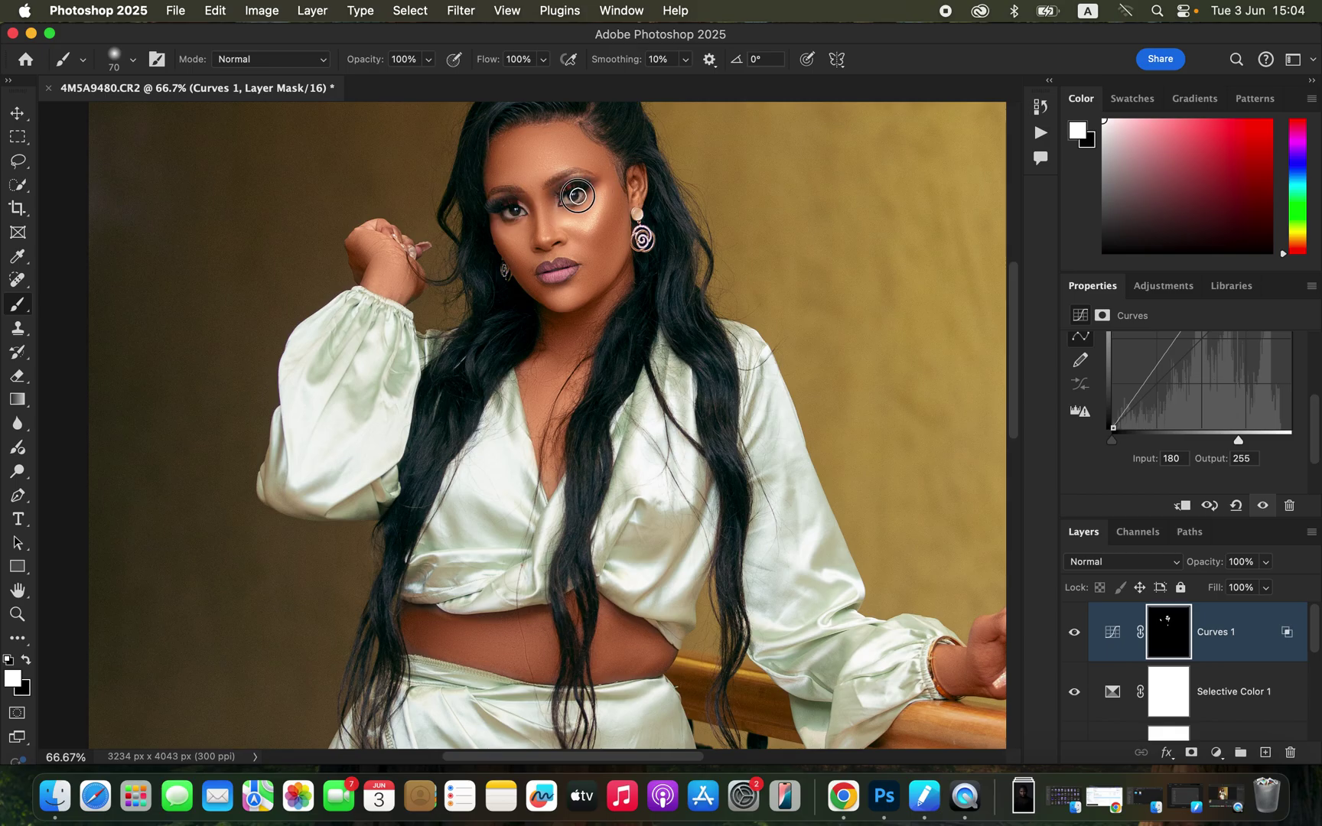
# - Compare the portrait with and without the Curves 1 highlights, and reduce that layer's opacity to 71%
pyautogui.press('super+minus')
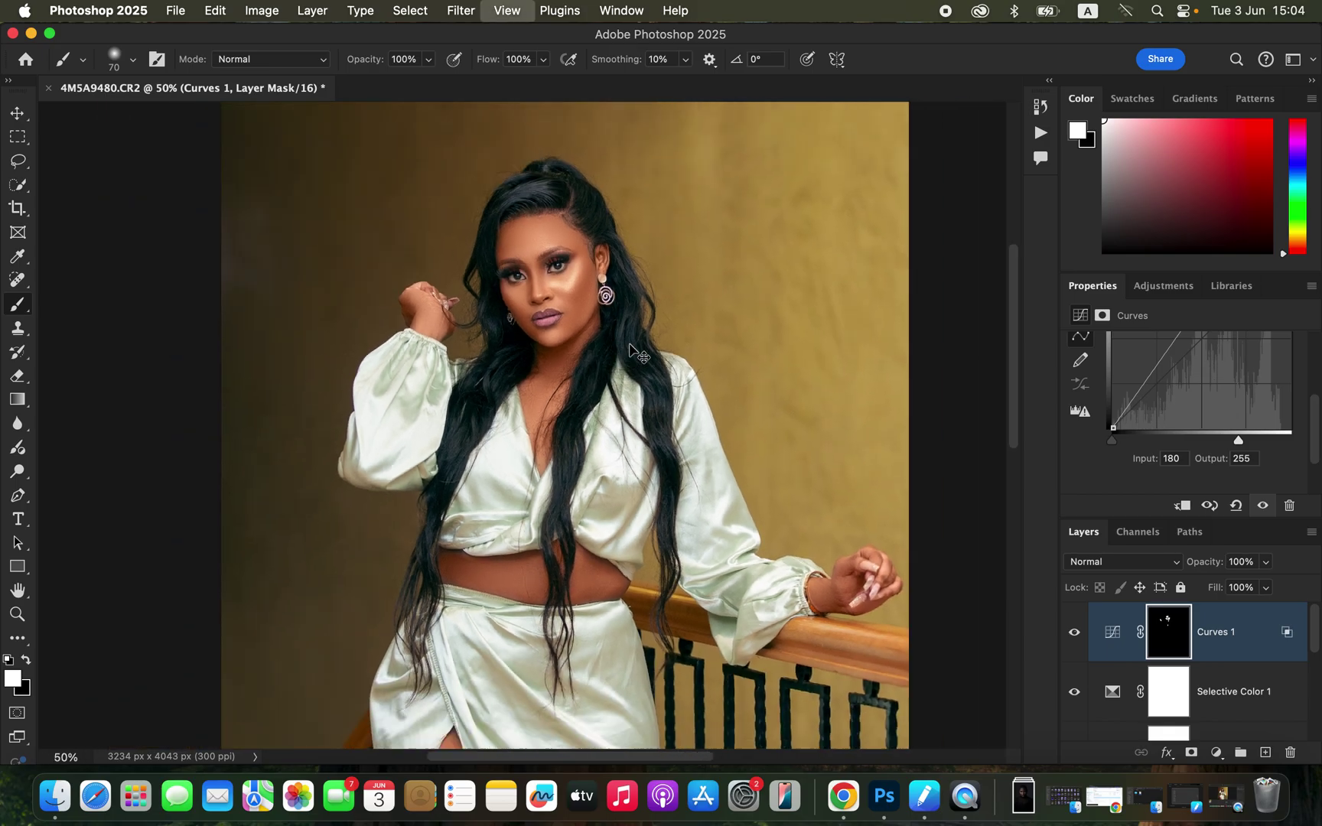
pyautogui.press('super+minus')
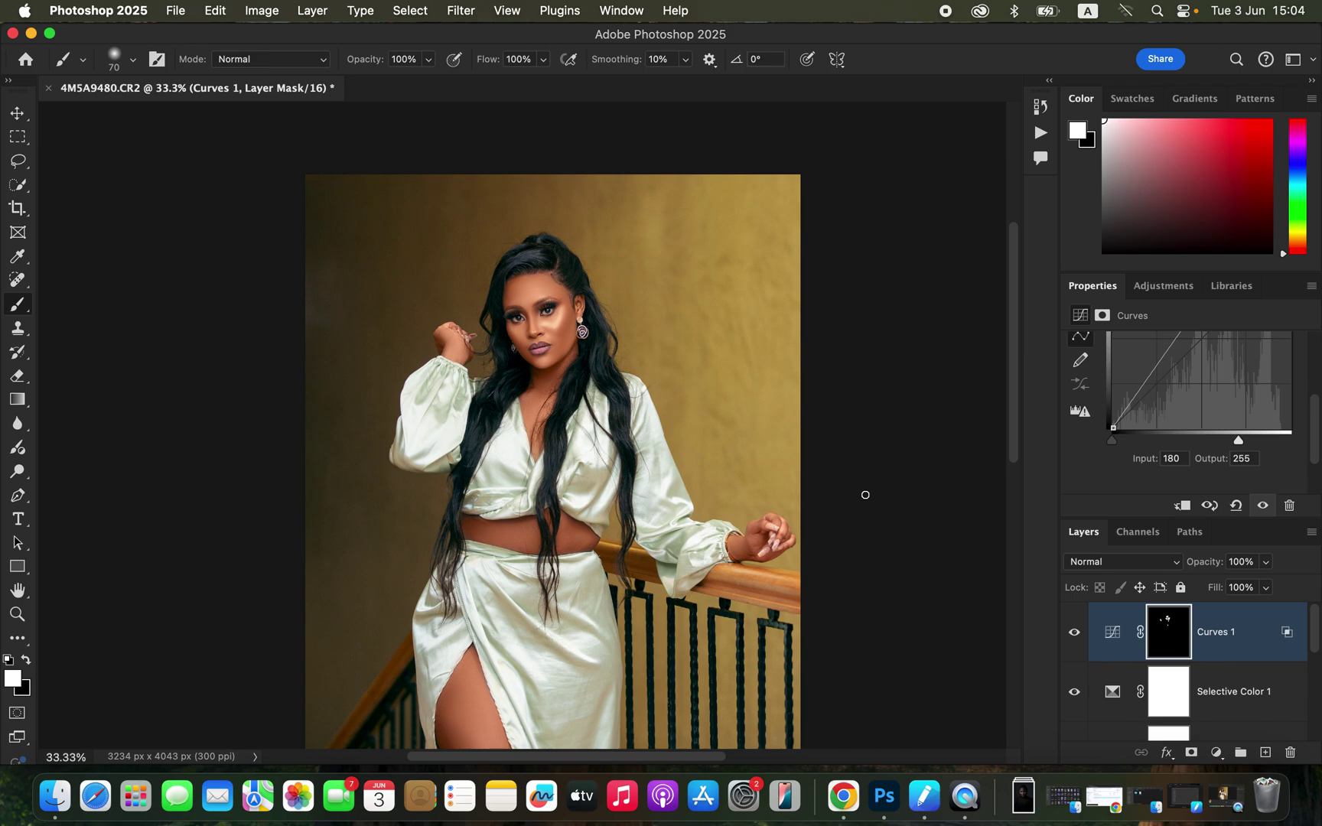
pyautogui.click(1075, 633)
pyautogui.click(1075, 633)
pyautogui.moveTo(1267, 569); pyautogui.dragTo(1241, 595)
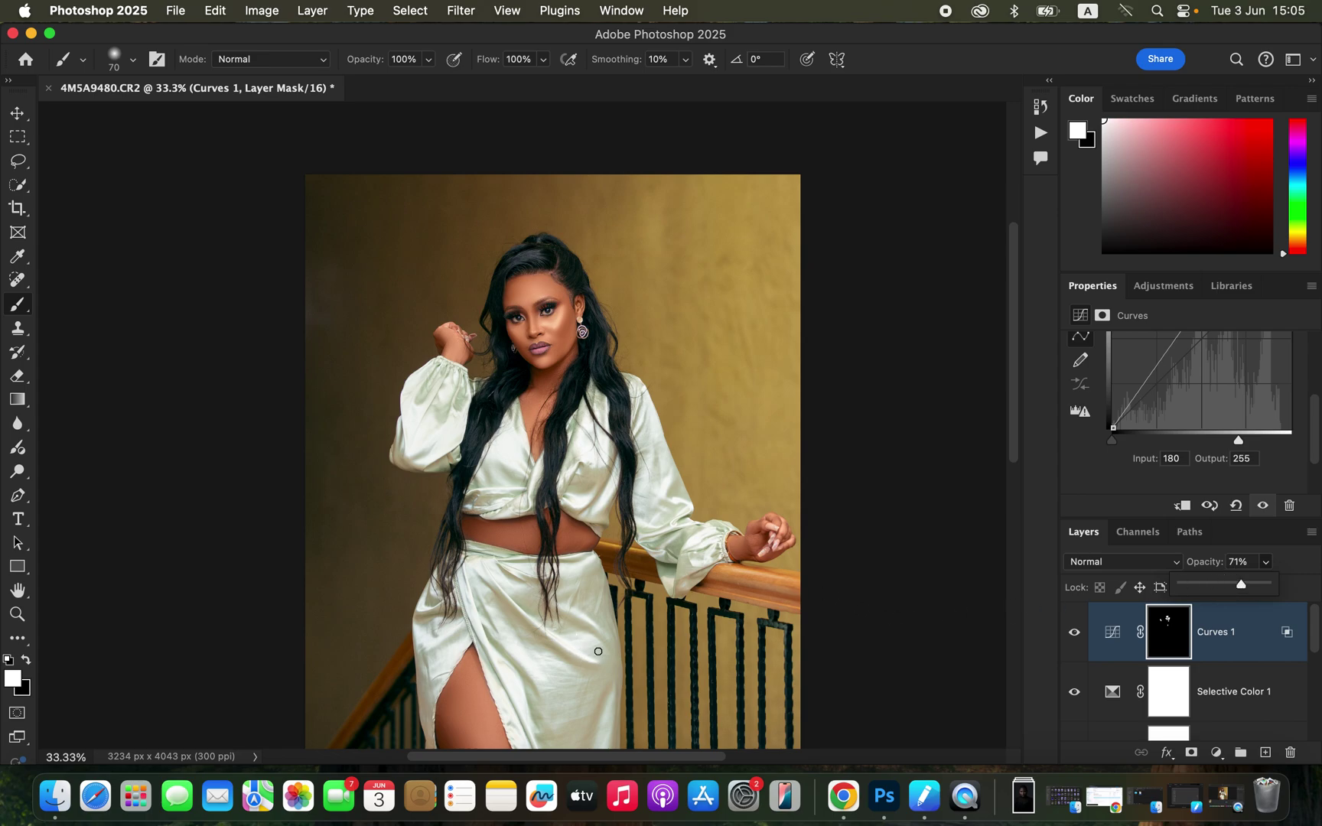
# - Add a Selective Color adjustment layer above Curves 1 and reduce yellow in the Whites to neutralise the outfit's tint
pyautogui.click(1216, 754)
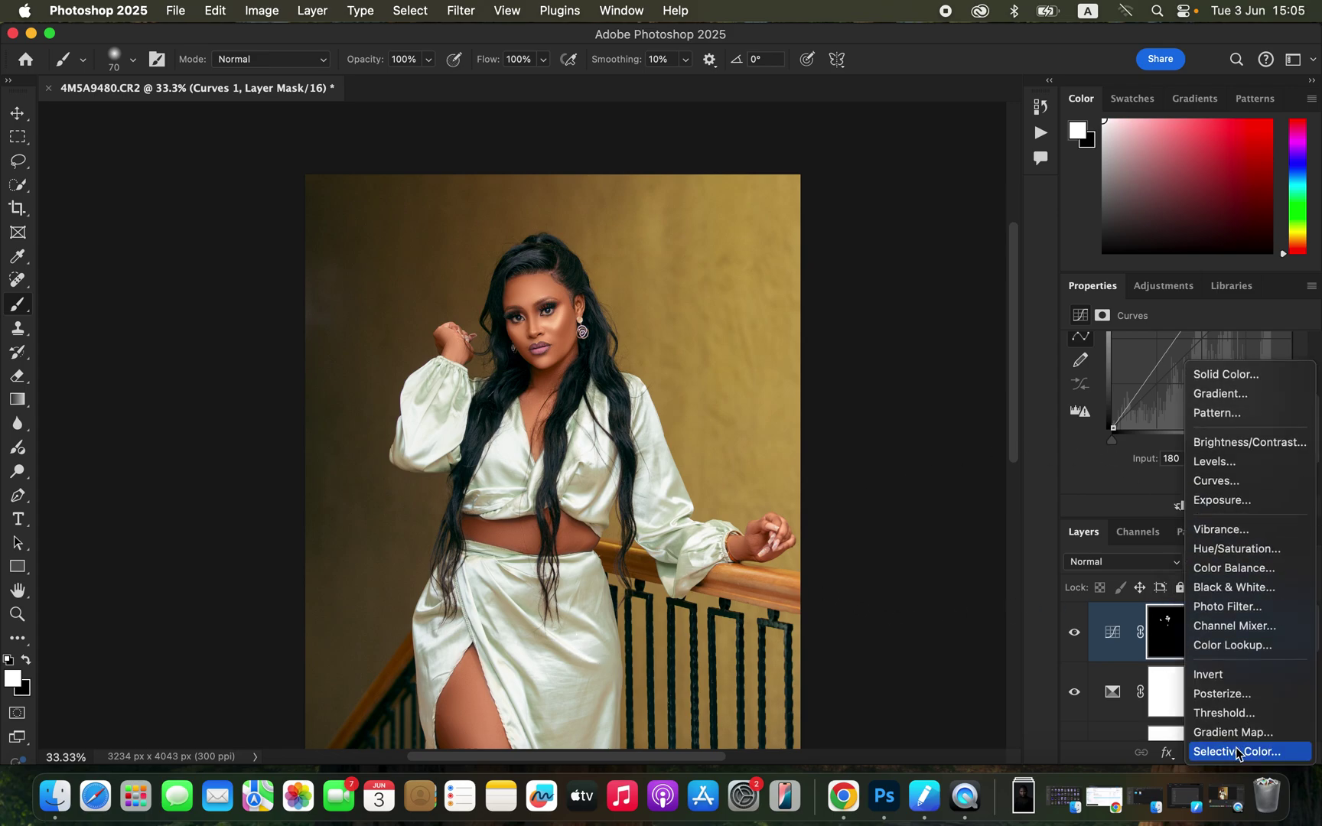
pyautogui.click(1238, 752)
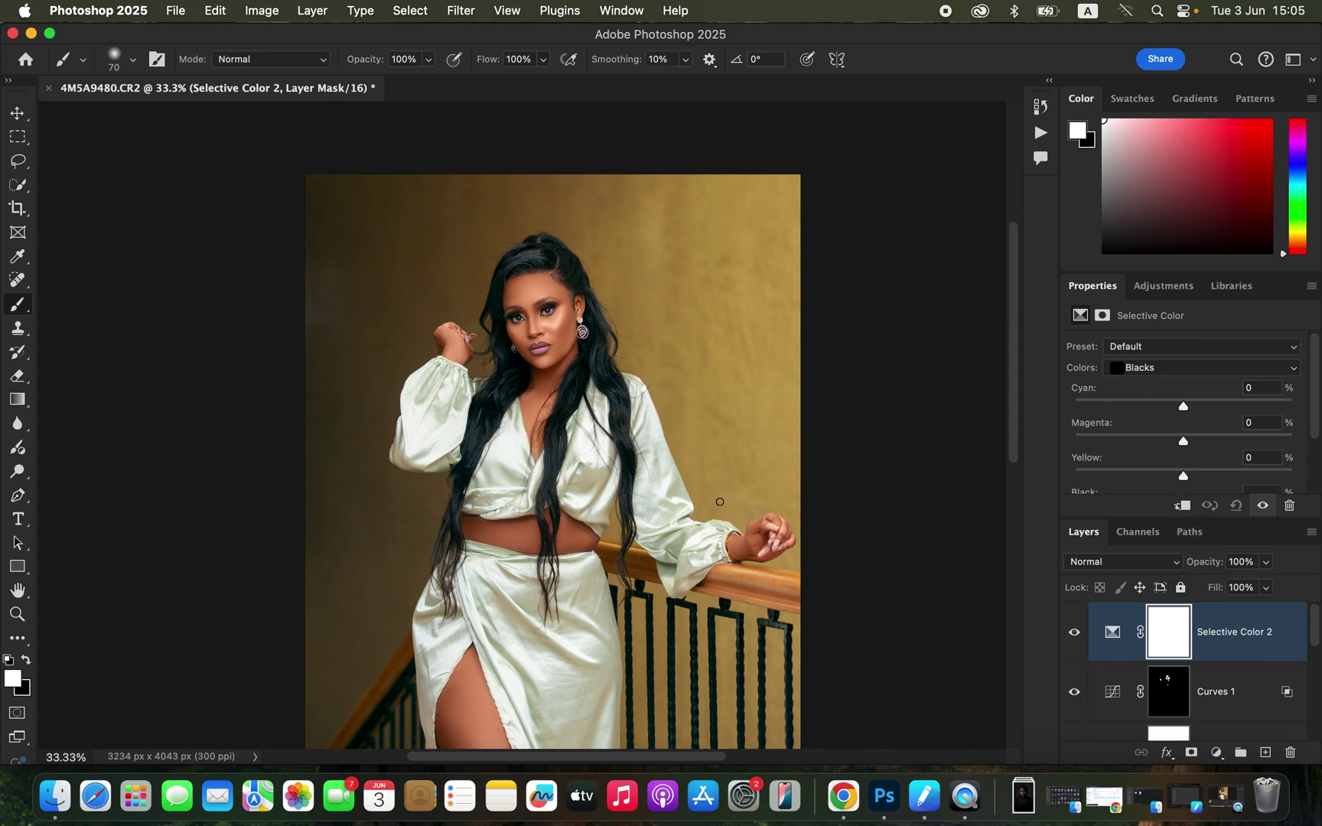
pyautogui.click(1169, 369)
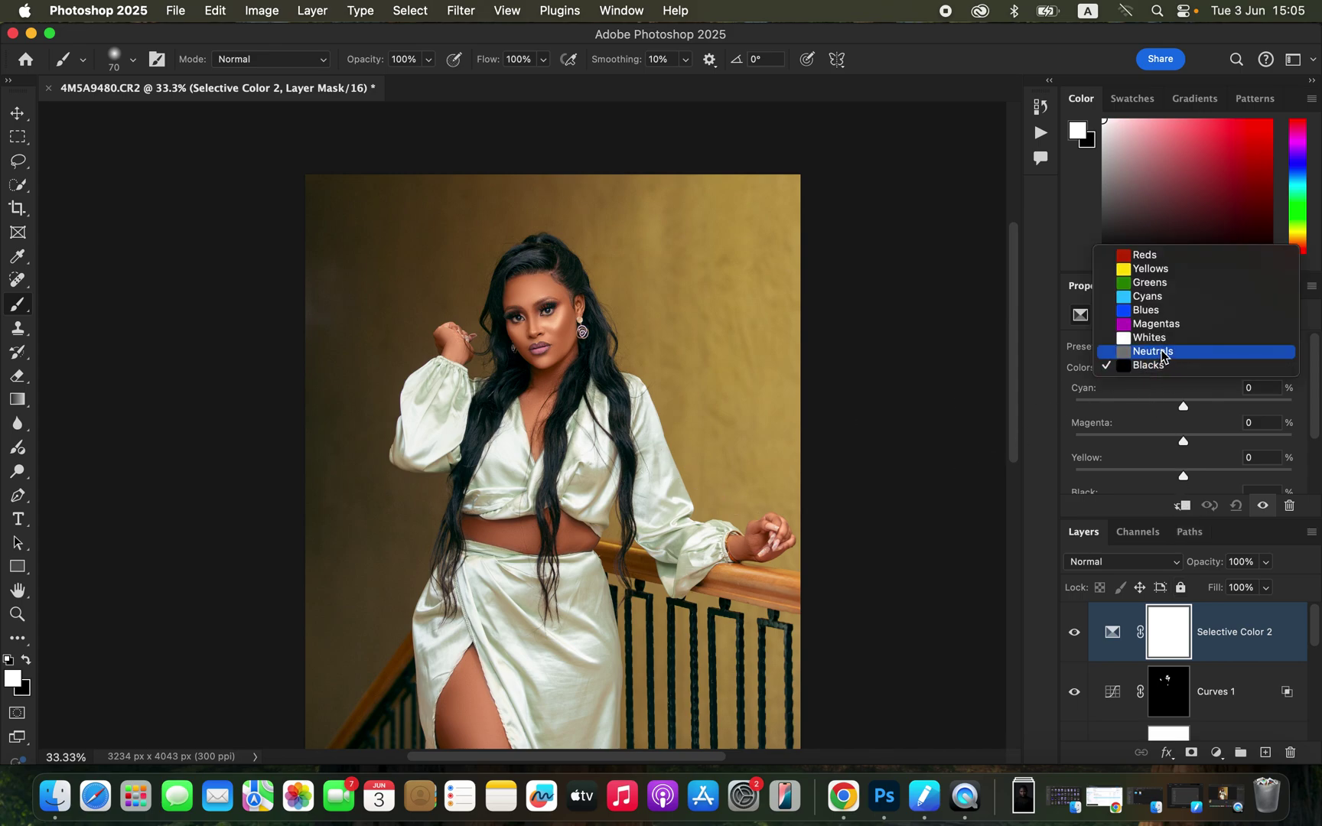
pyautogui.click(1175, 338)
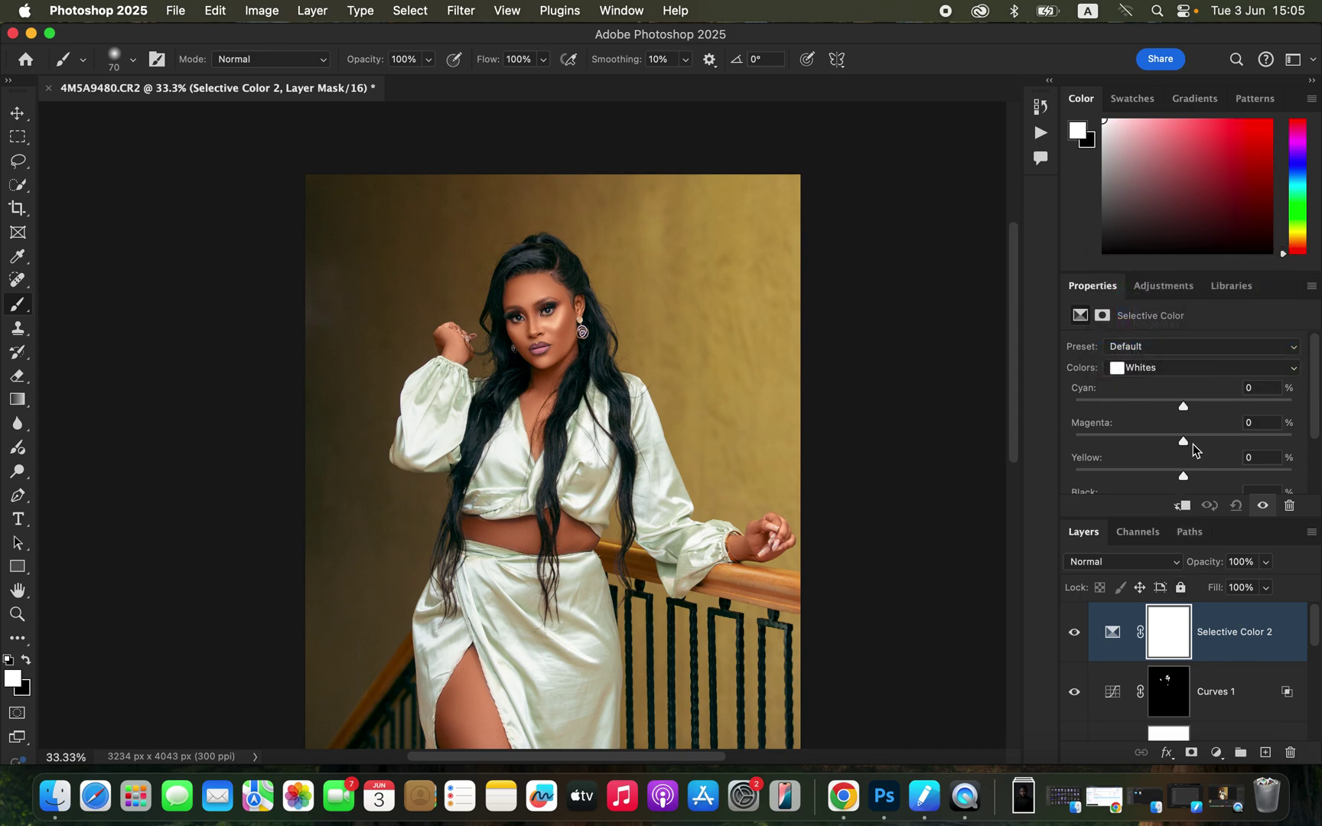
pyautogui.moveTo(1191, 440); pyautogui.dragTo(1259, 431)
pyautogui.moveTo(1195, 478); pyautogui.dragTo(1148, 475)
pyautogui.doubleClick(1148, 479)
pyautogui.doubleClick(1256, 441)
pyautogui.moveTo(1183, 477); pyautogui.dragTo(1135, 484)
# - Add a Hue/Saturation adjustment layer with Saturation at -80 and invert its mask to black
pyautogui.click(1217, 753)
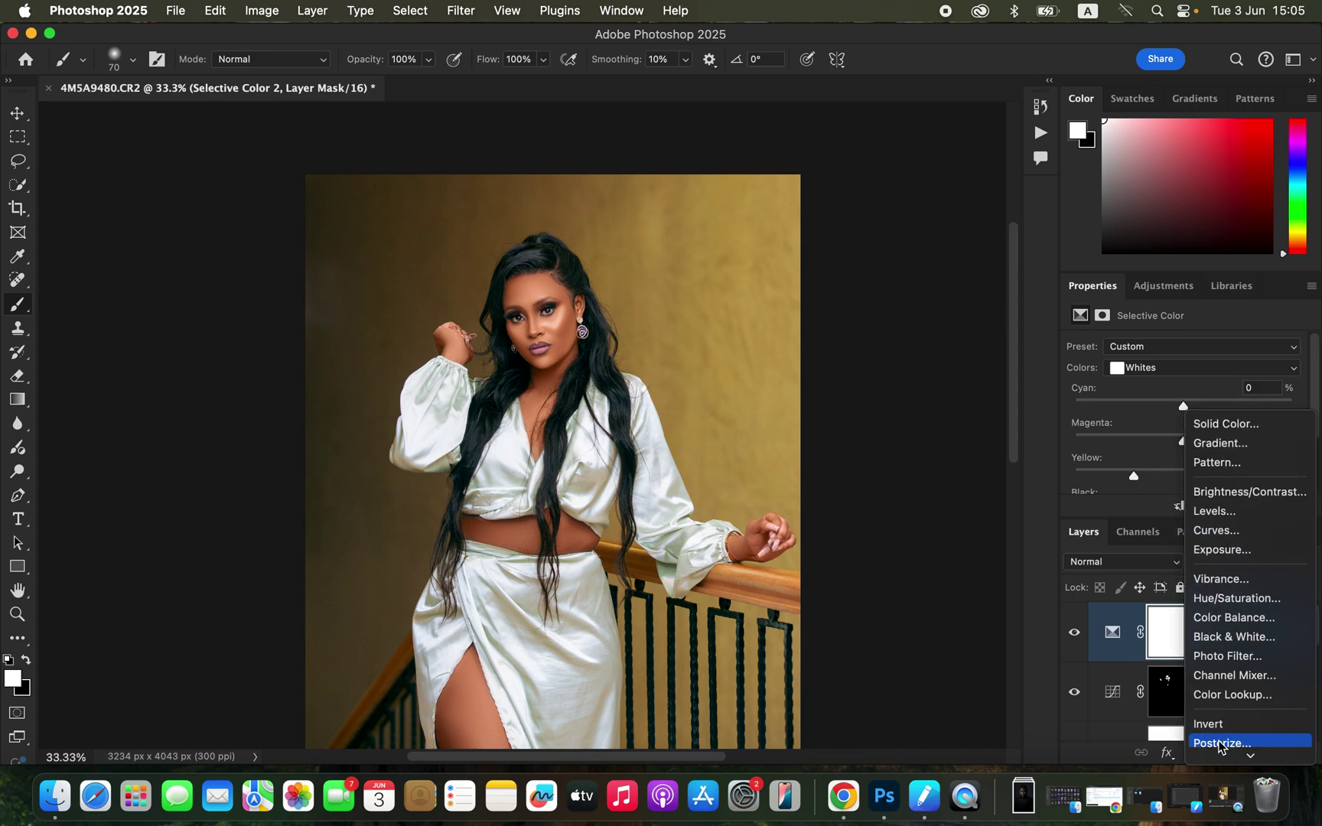
pyautogui.click(1254, 601)
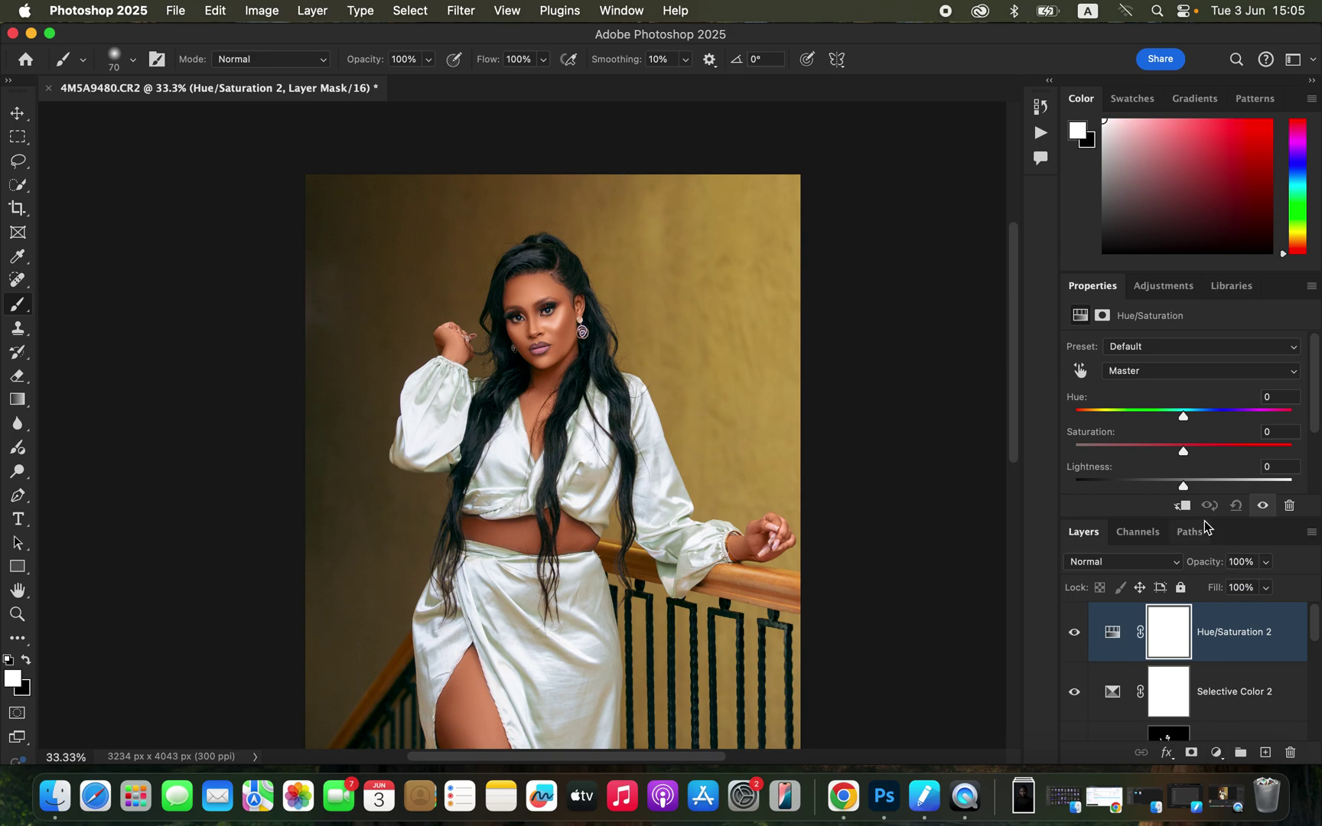
pyautogui.moveTo(1111, 445); pyautogui.dragTo(1095, 449)
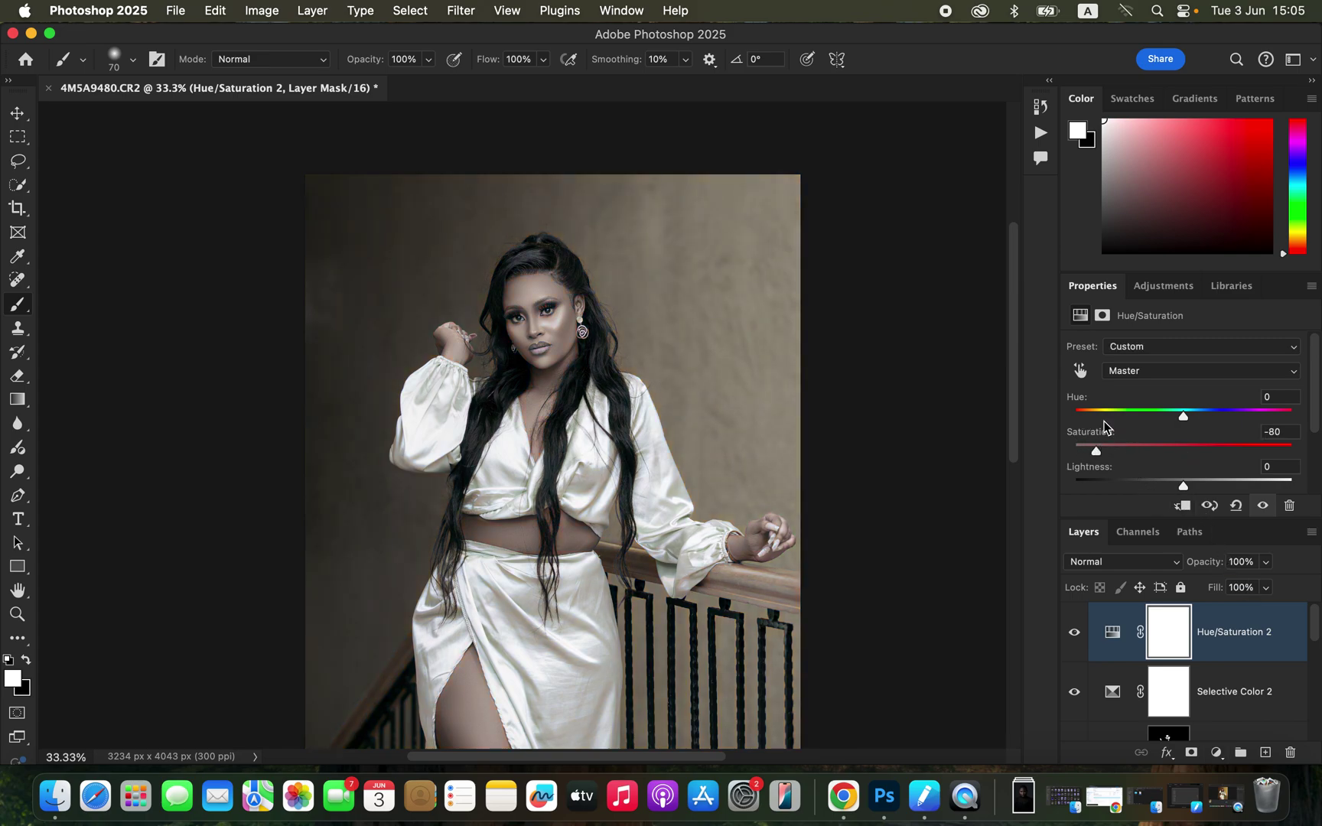
pyautogui.press('super+i')
# - Paint white on the Hue/Saturation 2 mask over the whites of both eyes, reducing the brush to 15 px
pyautogui.press('super+equal')
pyautogui.press('super+equal')
pyautogui.press('super+equal')
pyautogui.press('super+equal')
pyautogui.press('super+equal')
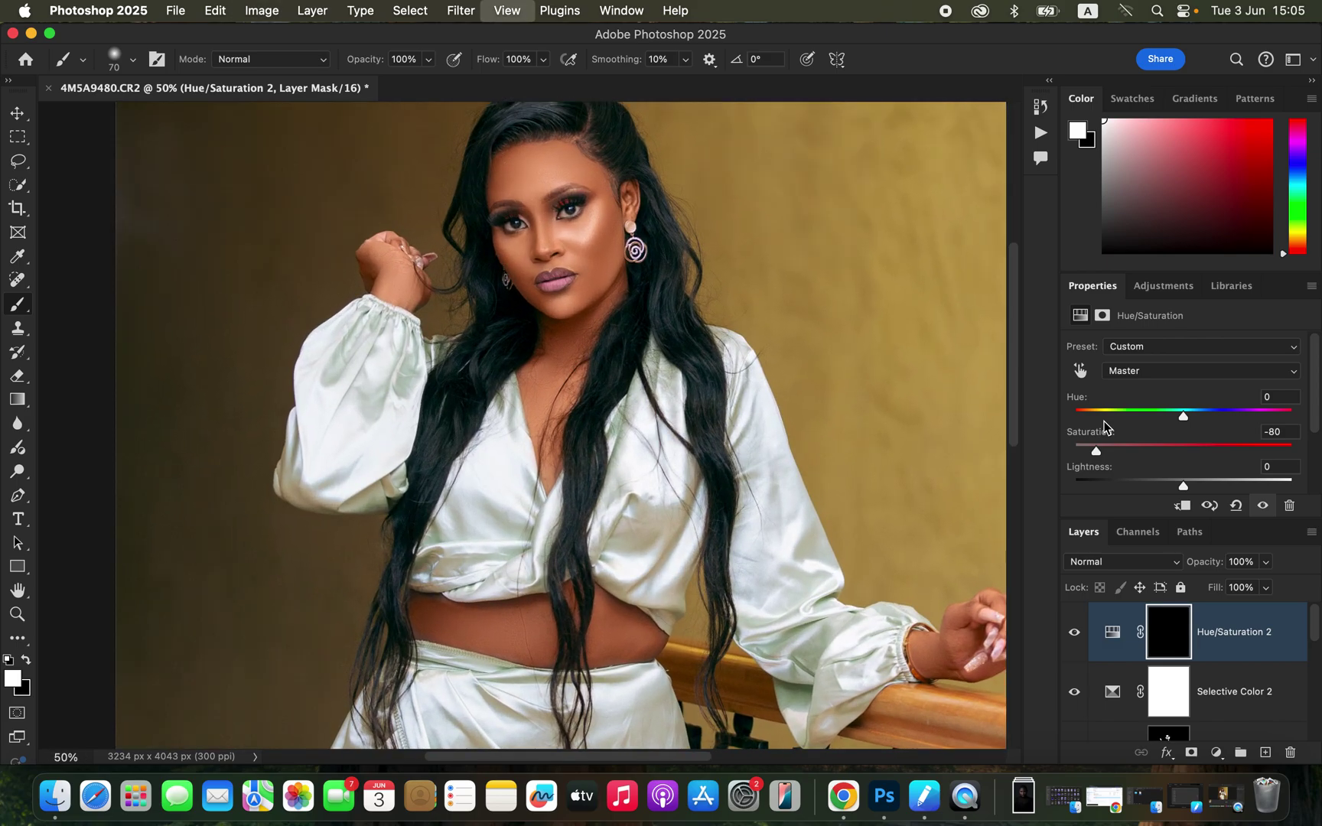
pyautogui.scroll(15, 704, 590)
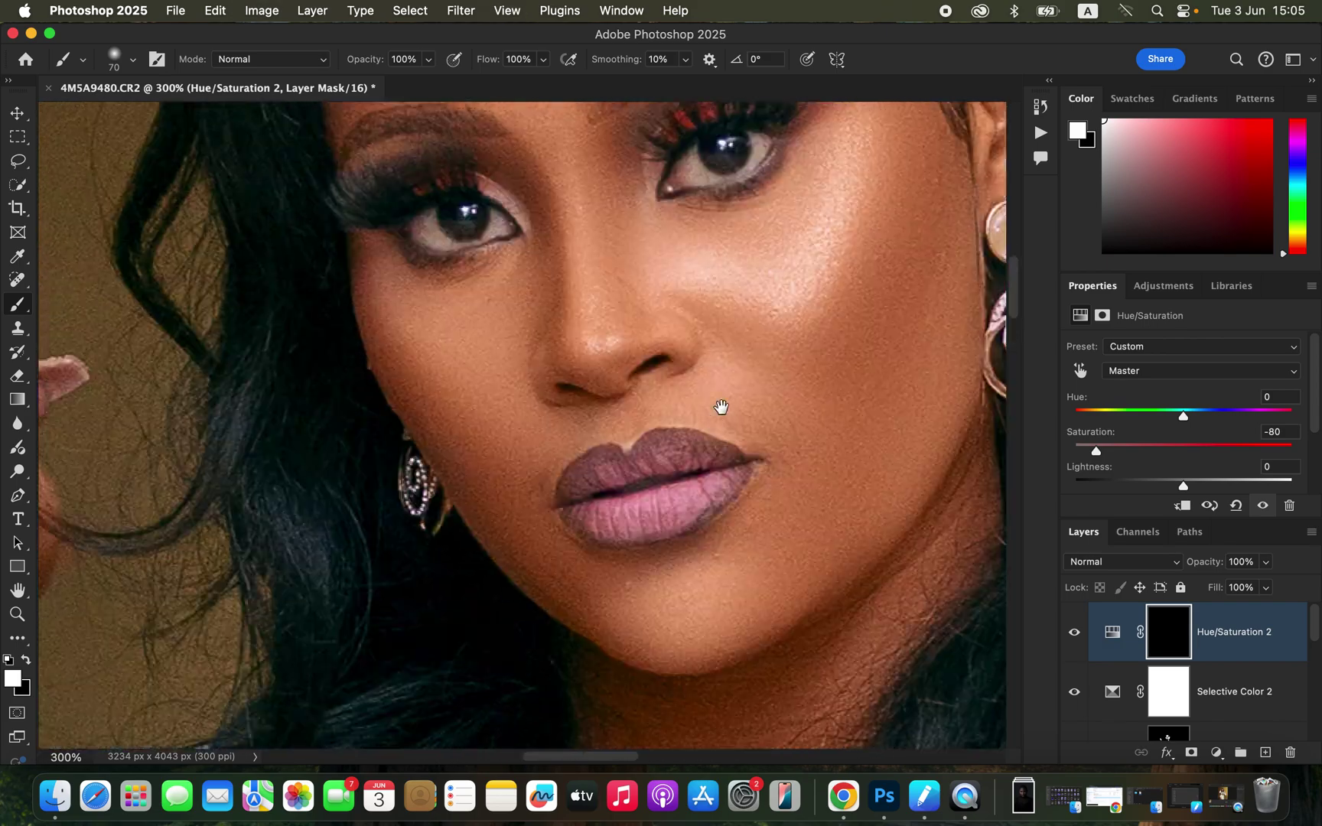
pyautogui.press('[')
pyautogui.press('[')
pyautogui.press('[')
pyautogui.press('[')
pyautogui.press('[')
pyautogui.press('[')
pyautogui.press('[')
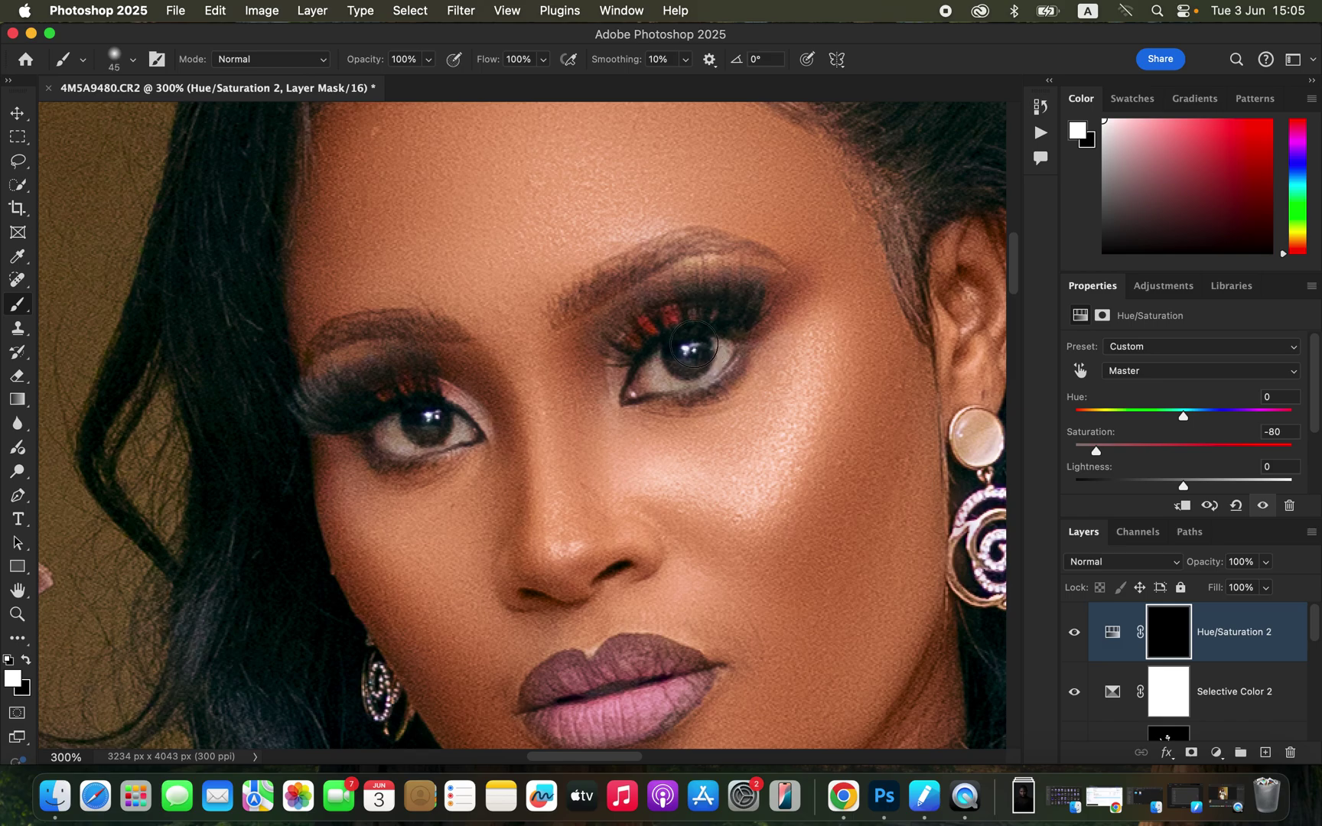
pyautogui.moveTo(656, 365)
pyautogui.mouseDown()
pyautogui.moveTo(697, 376)
pyautogui.moveTo(723, 351)
pyautogui.mouseUp()
pyautogui.moveTo(396, 442)
pyautogui.mouseDown()
pyautogui.moveTo(386, 424)
pyautogui.moveTo(398, 447)
pyautogui.moveTo(458, 436)
pyautogui.moveTo(420, 443)
pyautogui.moveTo(383, 425)
pyautogui.moveTo(397, 432)
pyautogui.mouseUp()
pyautogui.press('super+minus')
pyautogui.press('super+minus')
pyautogui.press('super+minus')
pyautogui.press('super+minus')
pyautogui.press('super+minus')
pyautogui.press('super+minus')
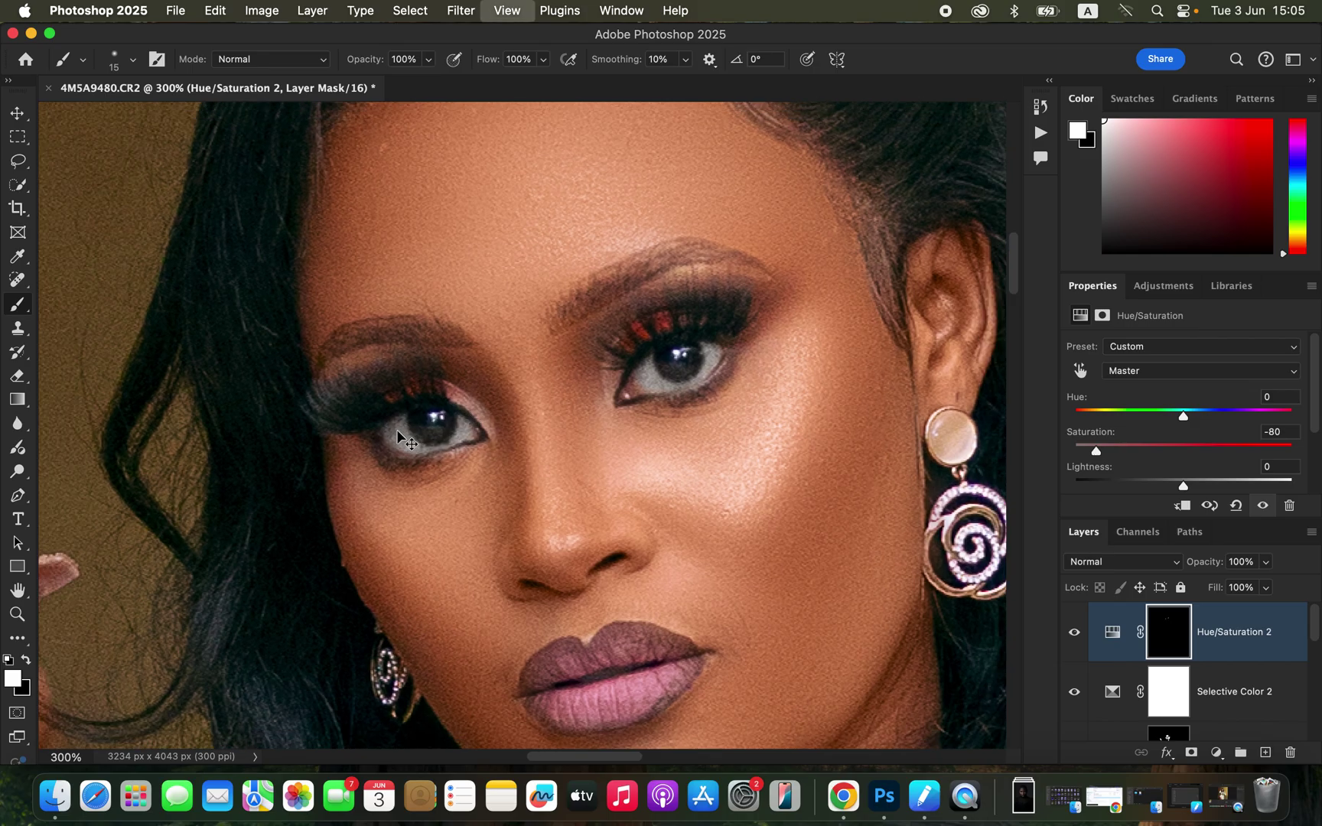
pyautogui.press('super+minus')
pyautogui.press('super+plus')
pyautogui.scroll(-5, 663, 487)
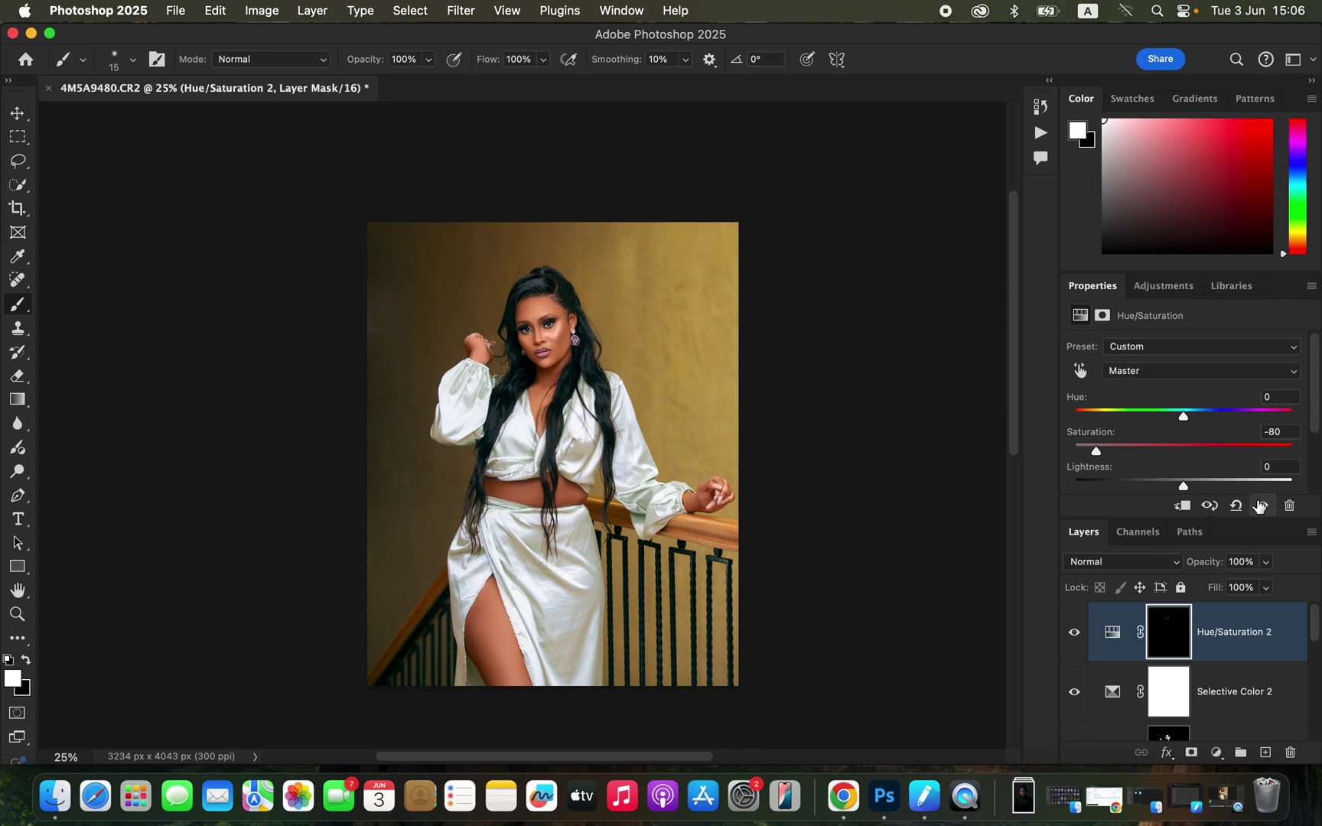
# - Compare the original Background photo with the finished edit by toggling the visibility of all other layers
pyautogui.moveTo(1318, 636); pyautogui.dragTo(1312, 746)
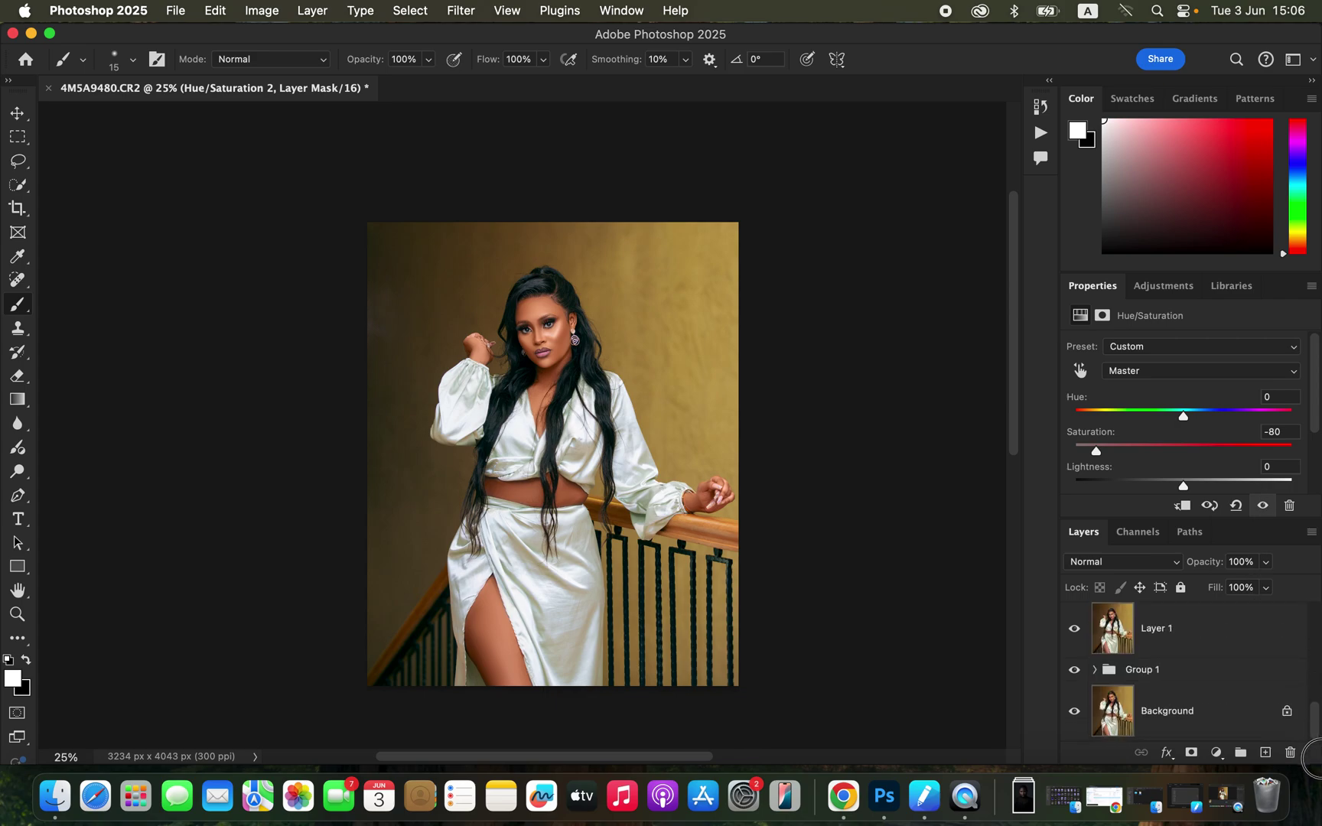
pyautogui.keyDown('alt'); pyautogui.click(1075, 712); pyautogui.keyUp('alt')
pyautogui.keyDown('alt'); pyautogui.click(1075, 712); pyautogui.keyUp('alt')
pyautogui.keyDown('alt'); pyautogui.click(1074, 712); pyautogui.keyUp('alt')
pyautogui.keyDown('alt'); pyautogui.click(1076, 713); pyautogui.keyUp('alt')
pyautogui.keyDown('alt'); pyautogui.click(1075, 713); pyautogui.keyUp('alt')
pyautogui.keyDown('alt'); pyautogui.click(1076, 714); pyautogui.keyUp('alt')
pyautogui.keyDown('alt'); pyautogui.click(1077, 715); pyautogui.keyUp('alt')
pyautogui.keyDown('alt'); pyautogui.click(1075, 712); pyautogui.keyUp('alt')
pyautogui.keyDown('alt'); pyautogui.click(1074, 712); pyautogui.keyUp('alt')
pyautogui.keyDown('alt'); pyautogui.click(1074, 712); pyautogui.keyUp('alt')
# - Set up a JPG export of the portrait with quality 7 and Bicubic Sharper resampling
pyautogui.click(177, 10)
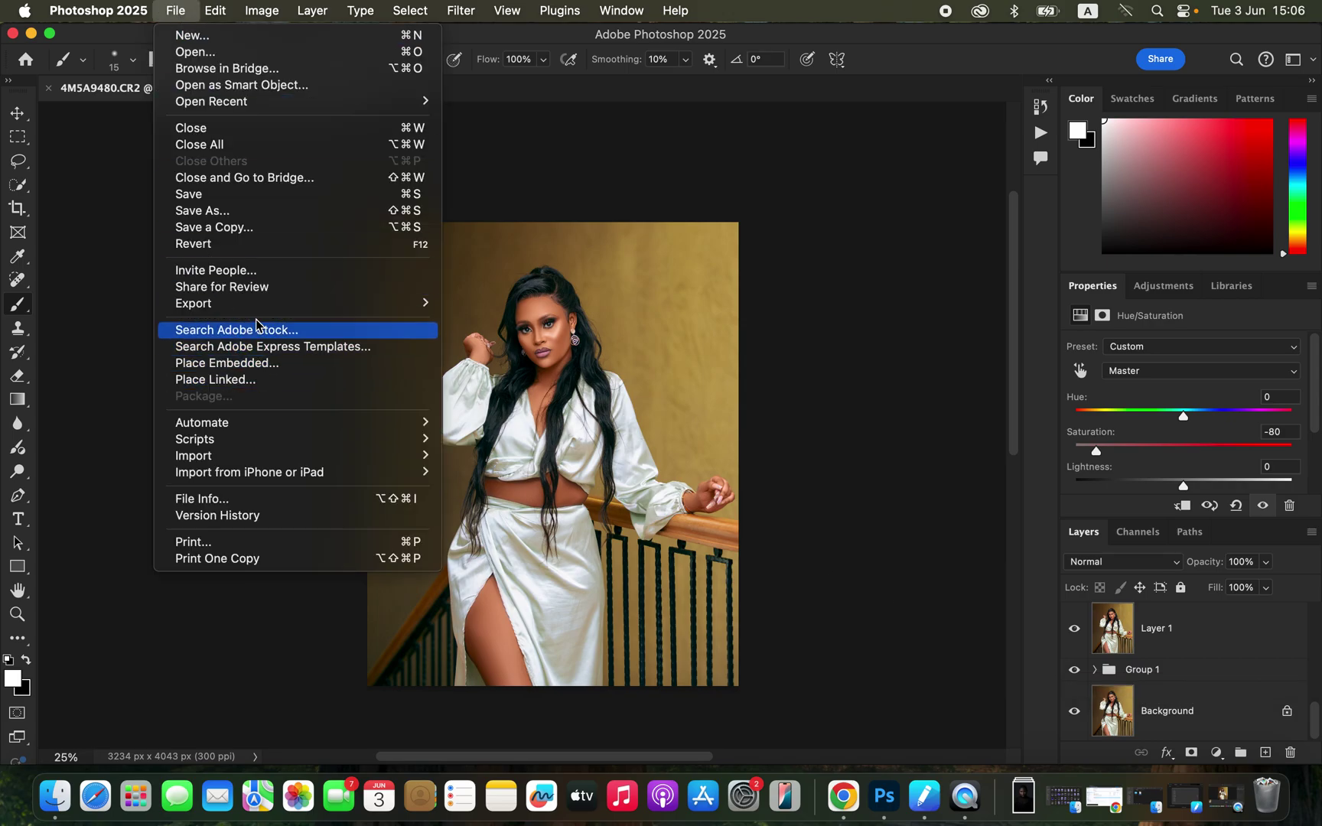
pyautogui.moveTo(276, 313)
pyautogui.click(493, 318)
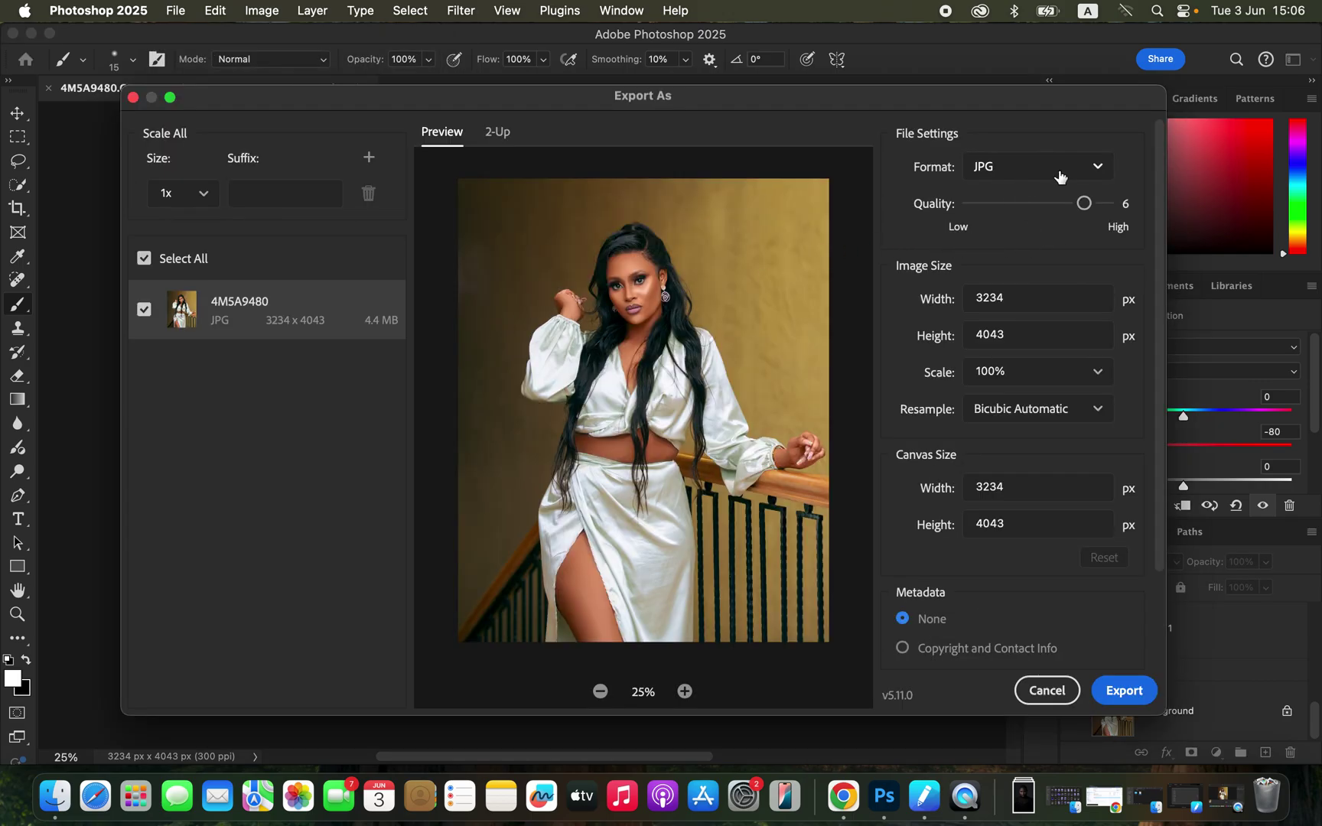
pyautogui.click(1109, 205)
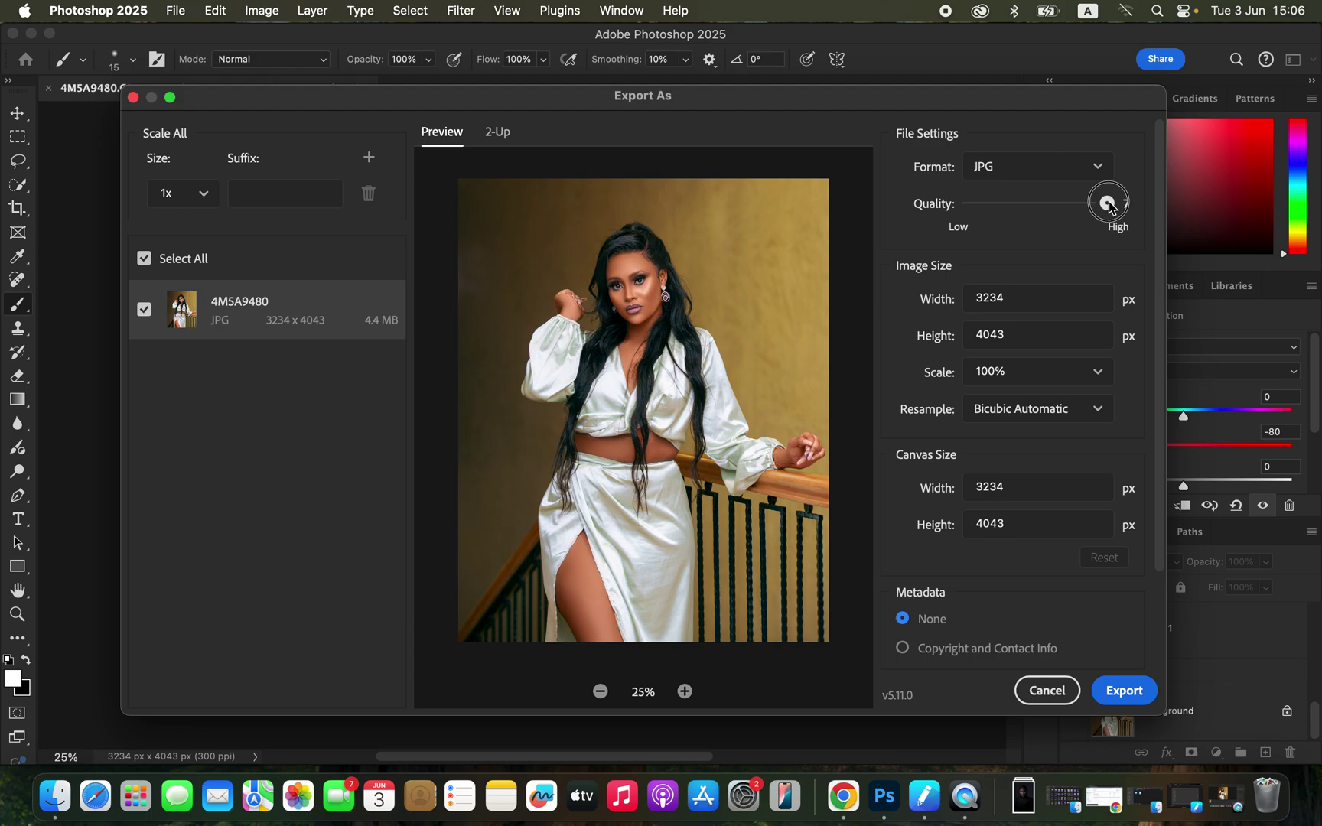
pyautogui.click(1025, 419)
pyautogui.click(1039, 502)
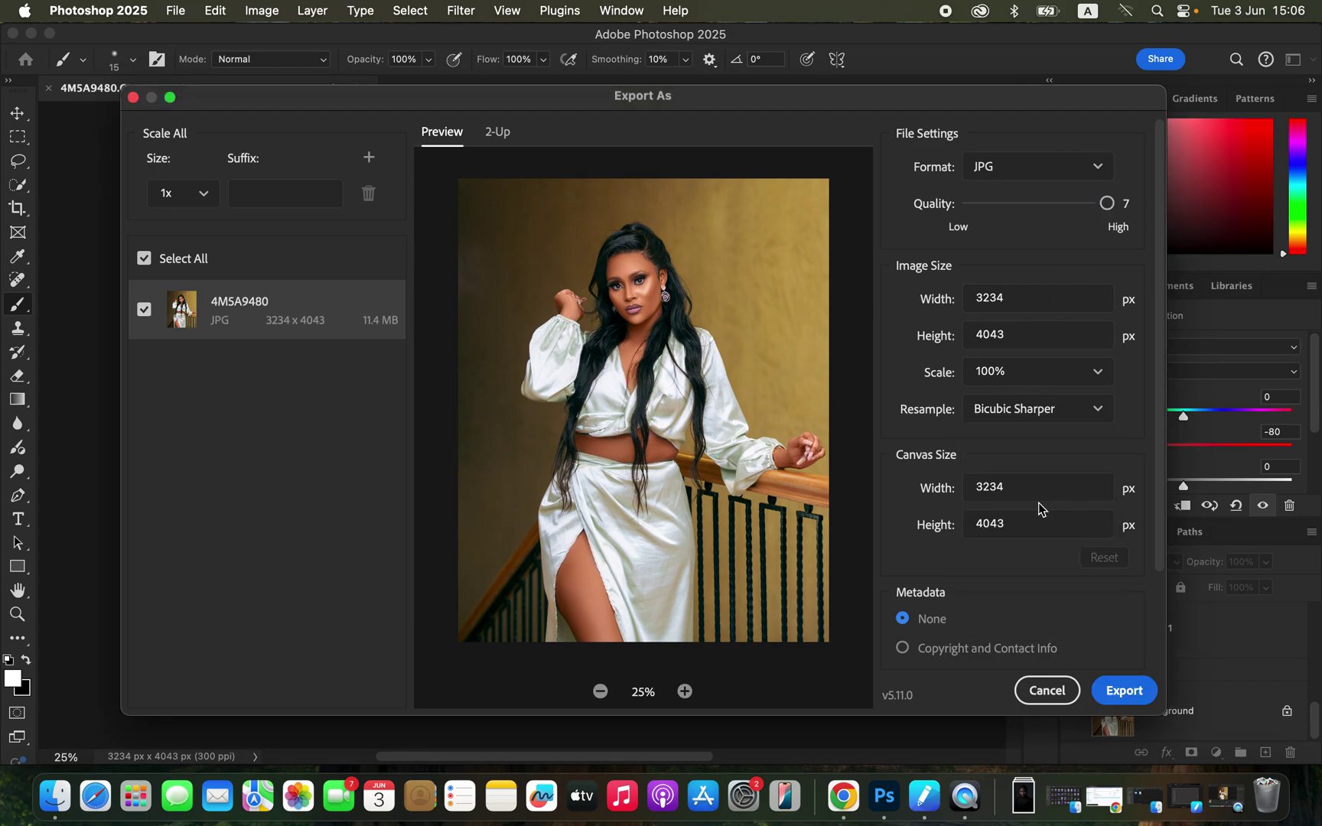
# - Export the image to the Desktop under the file name 4M5A9480
pyautogui.scroll(-3, 1037, 503)
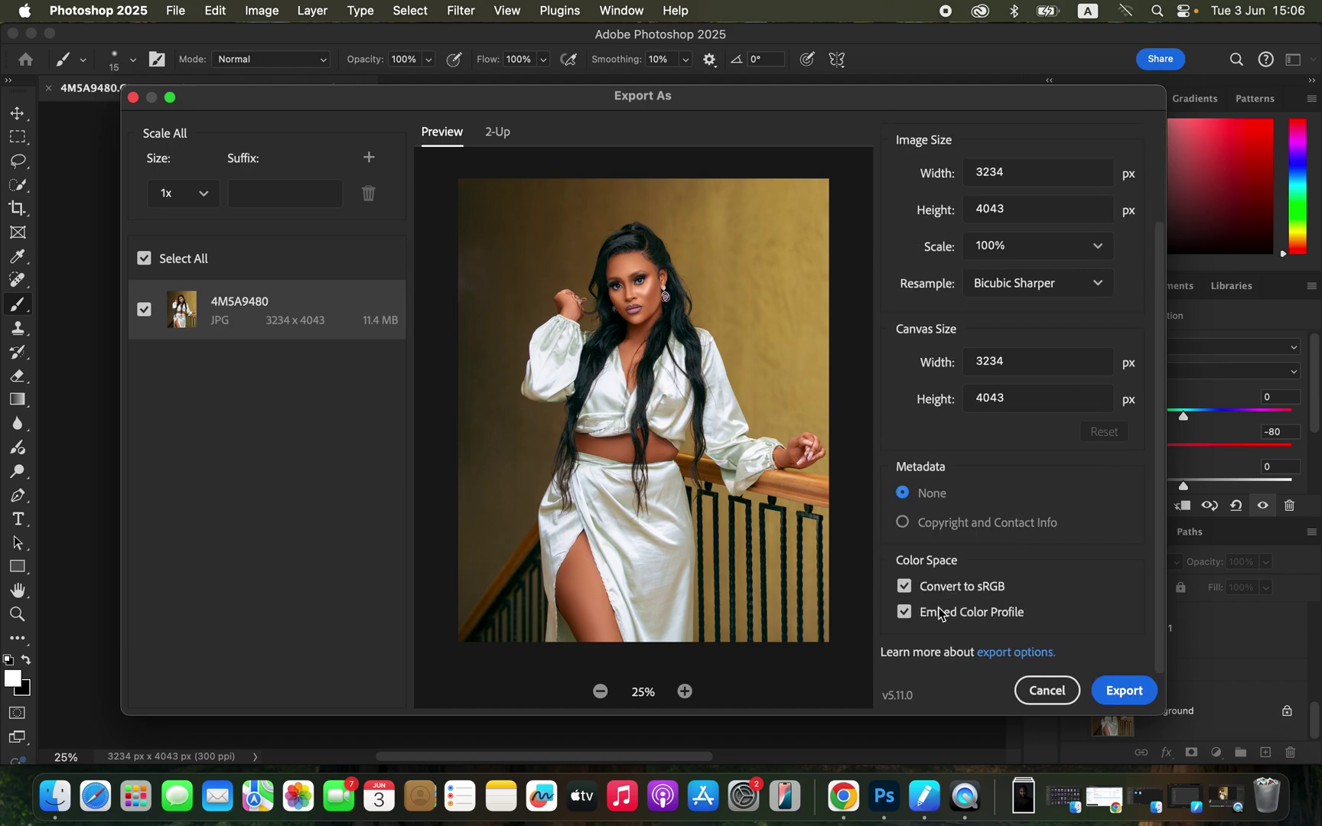
pyautogui.click(1131, 700)
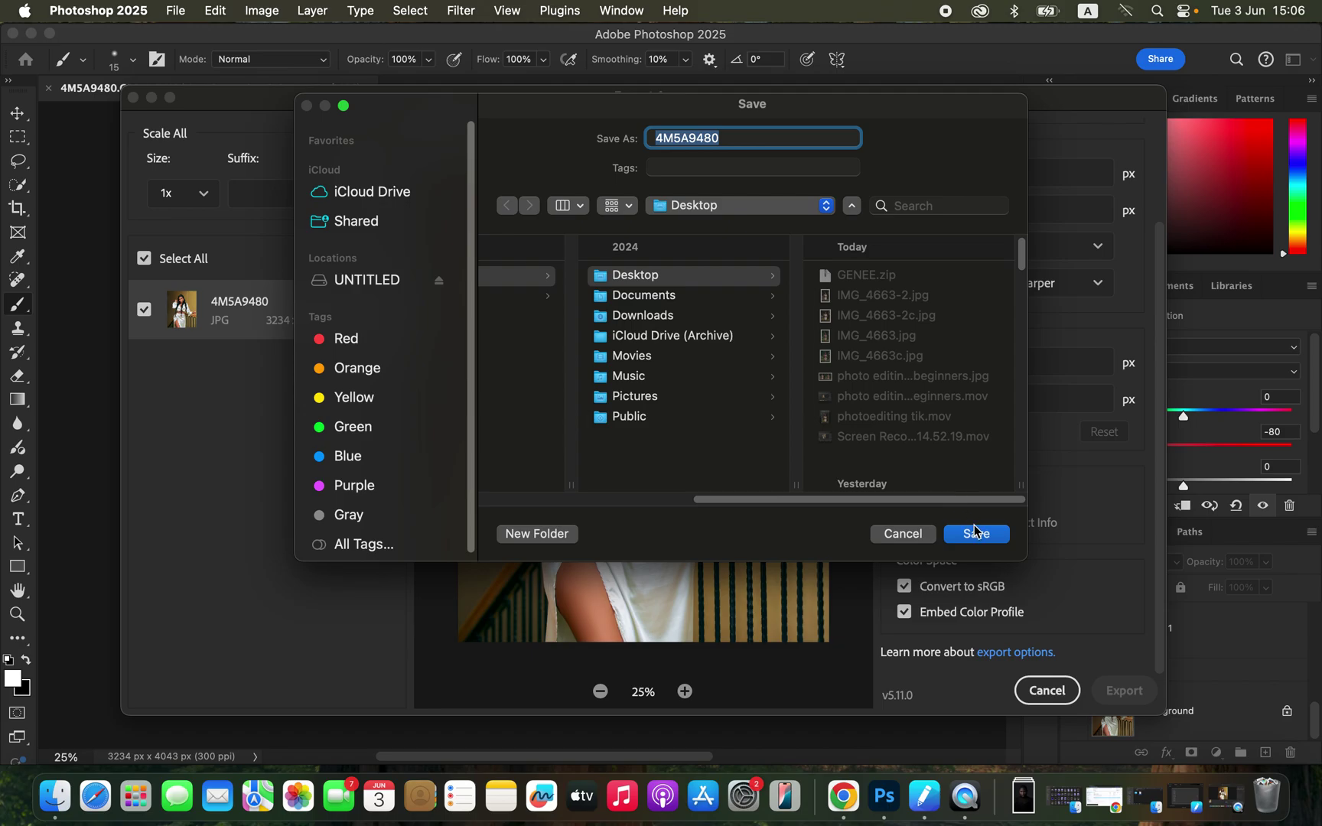
pyautogui.click(979, 536)
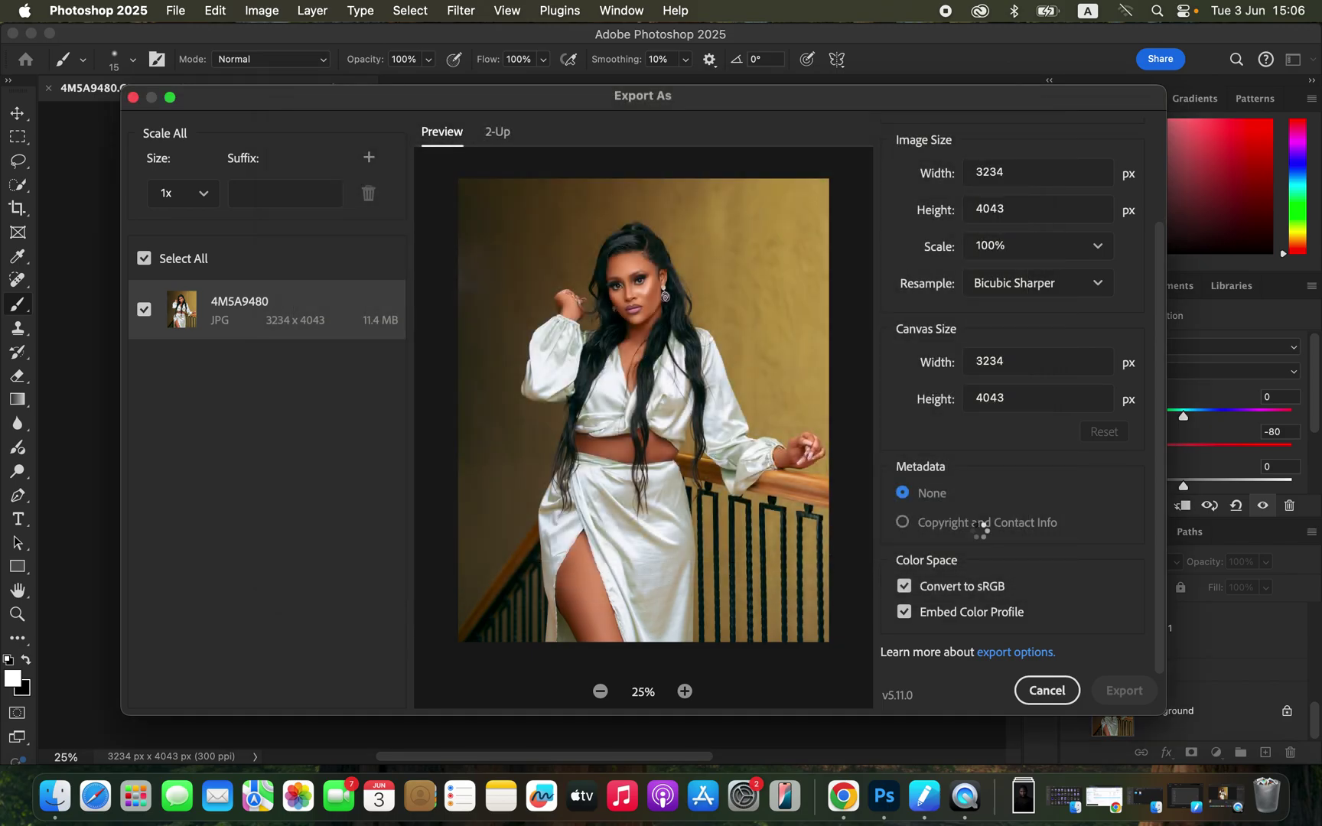